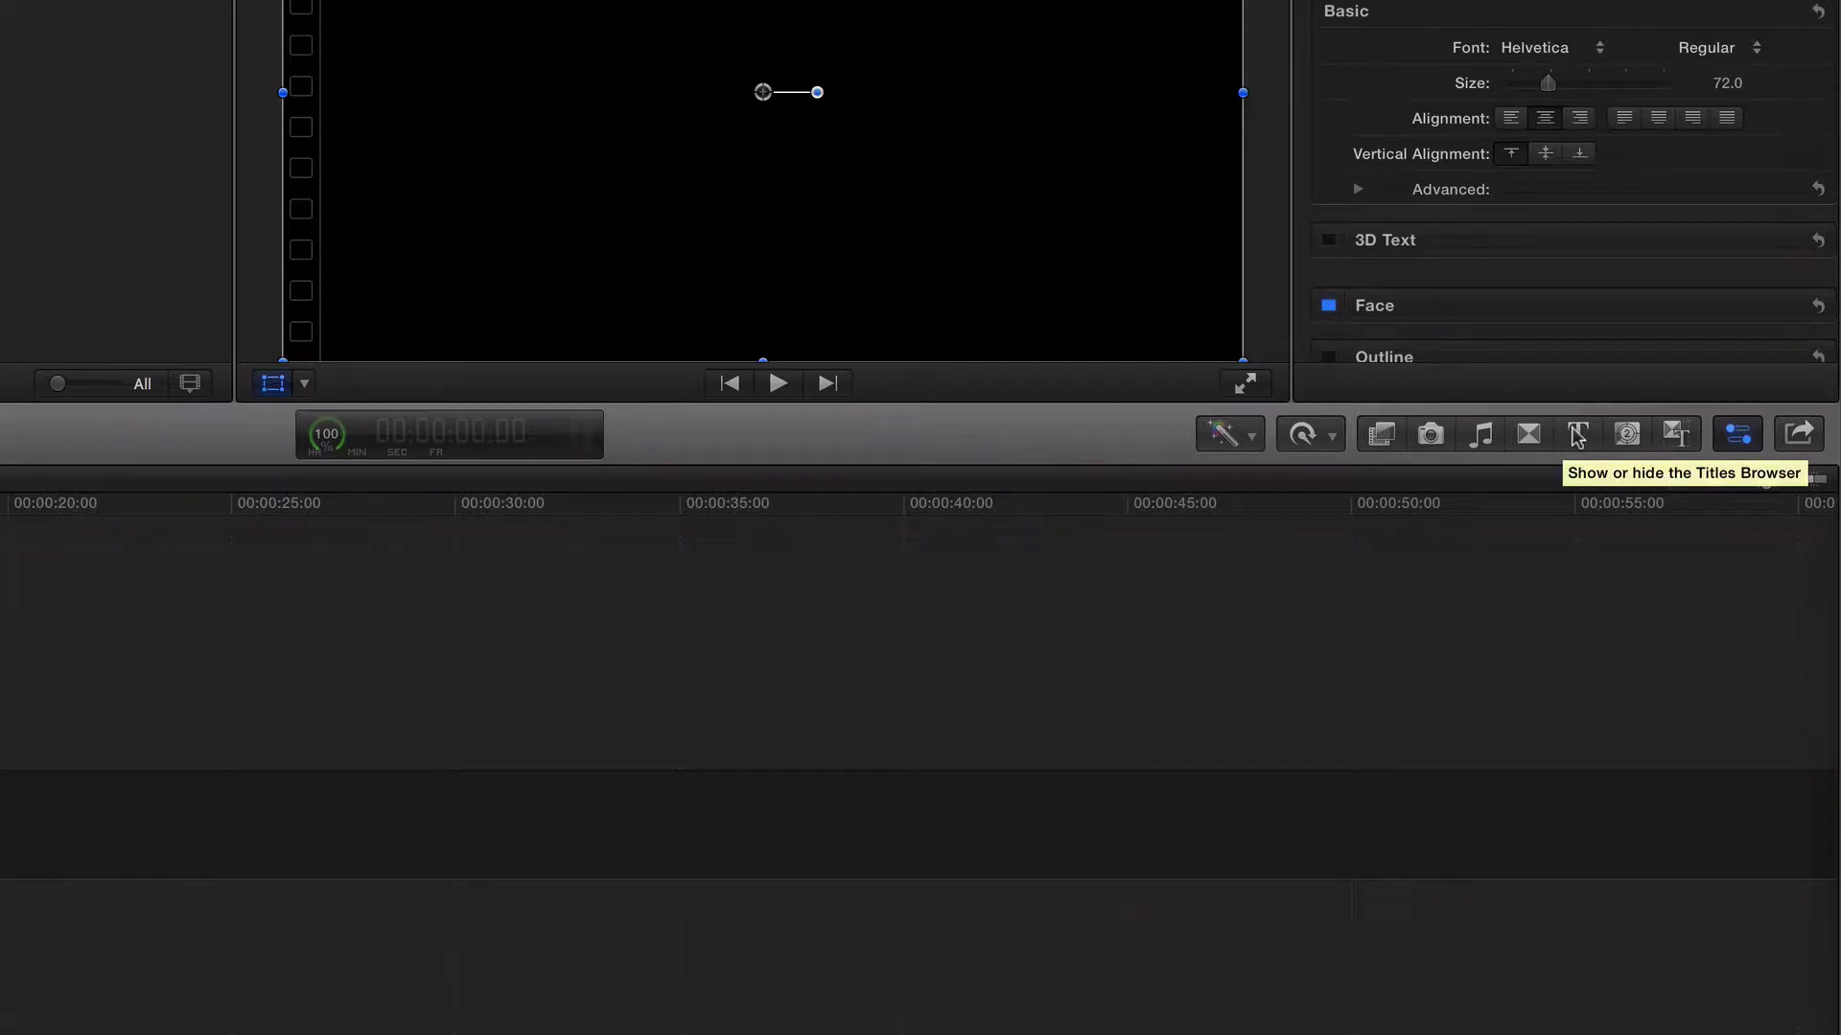
Browse the Titles Browser's All, Lower Thirds, Elements and Build In/Out categories, previewing Stats in Elements
click(1577, 436)
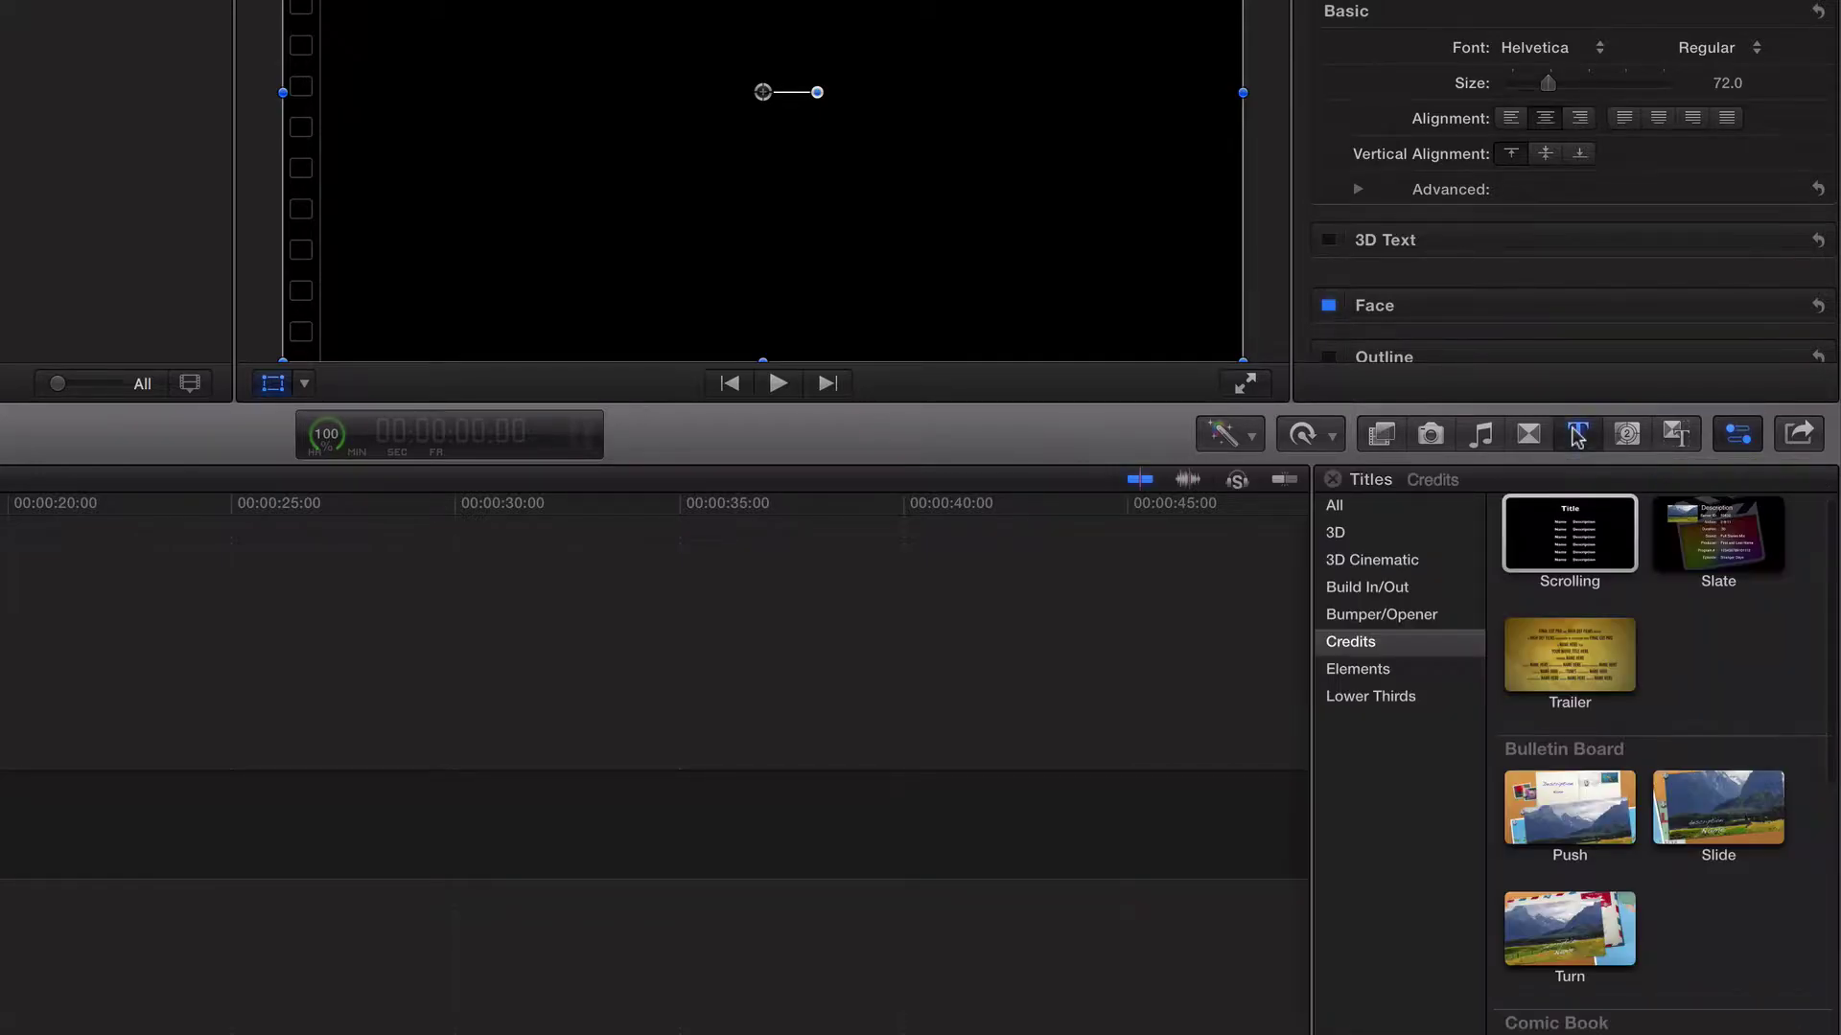
click(1332, 506)
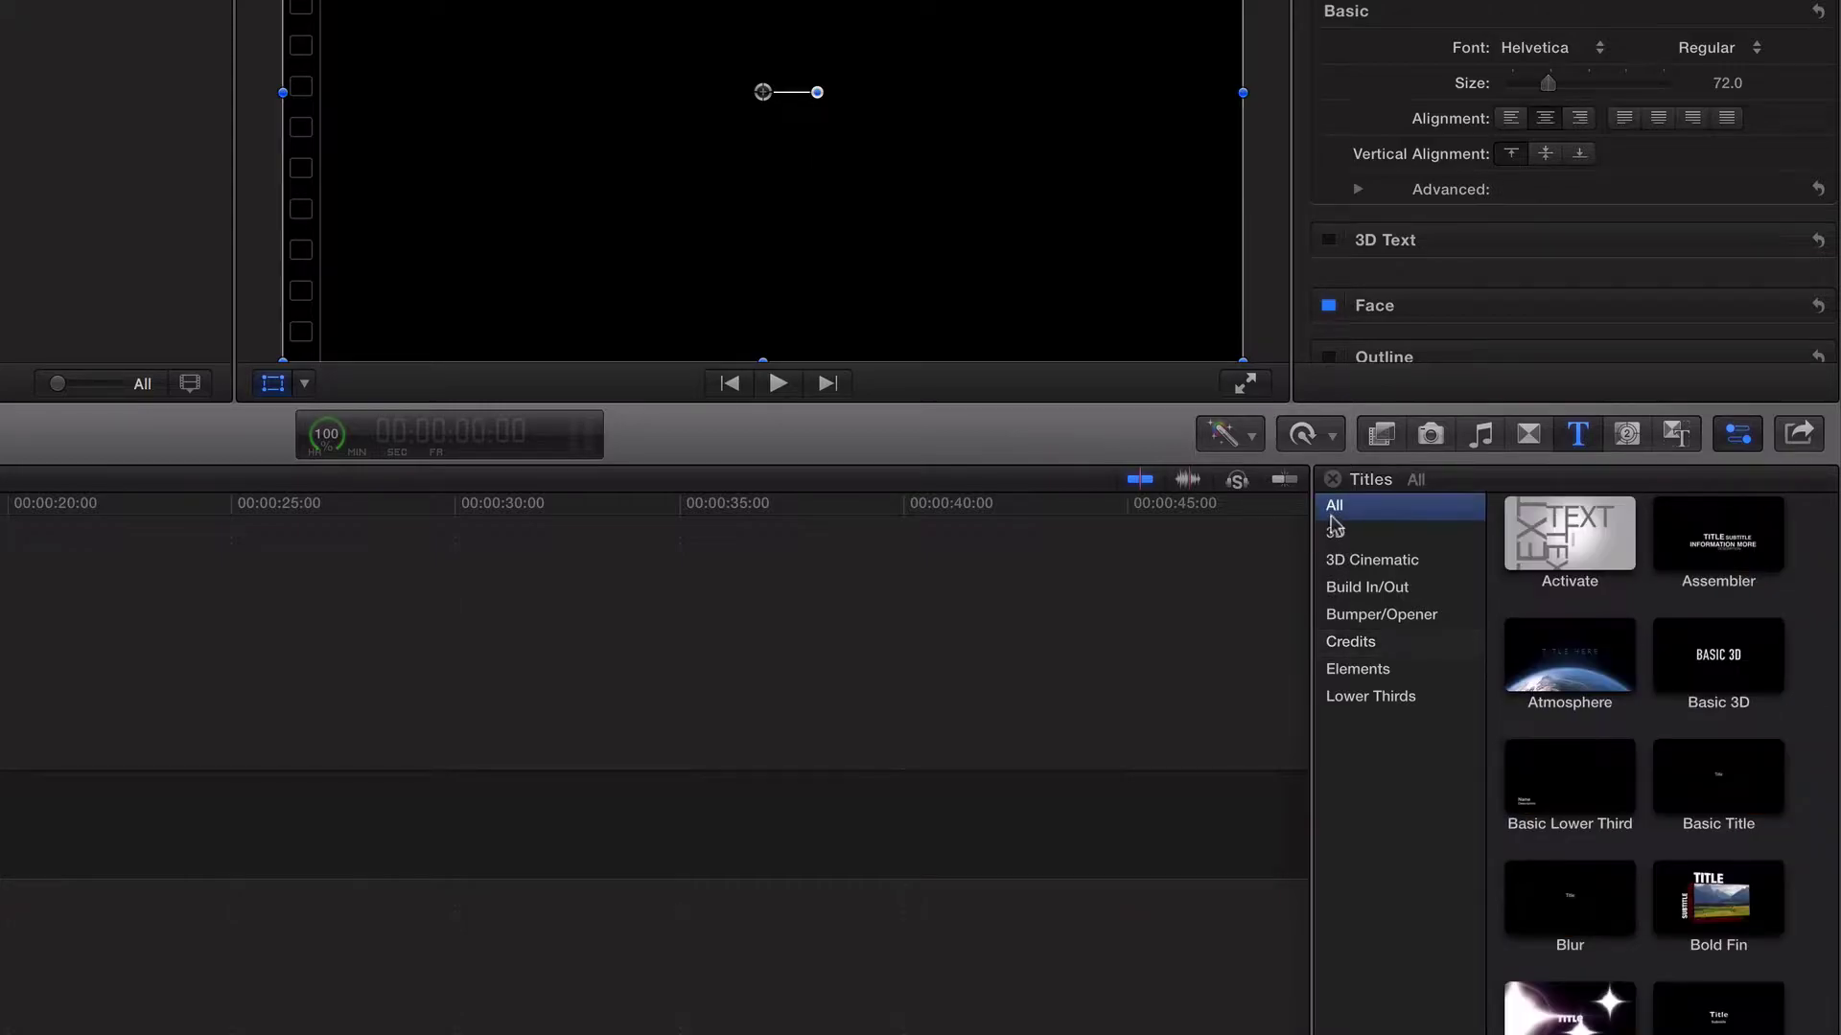
click(1356, 692)
click(1355, 671)
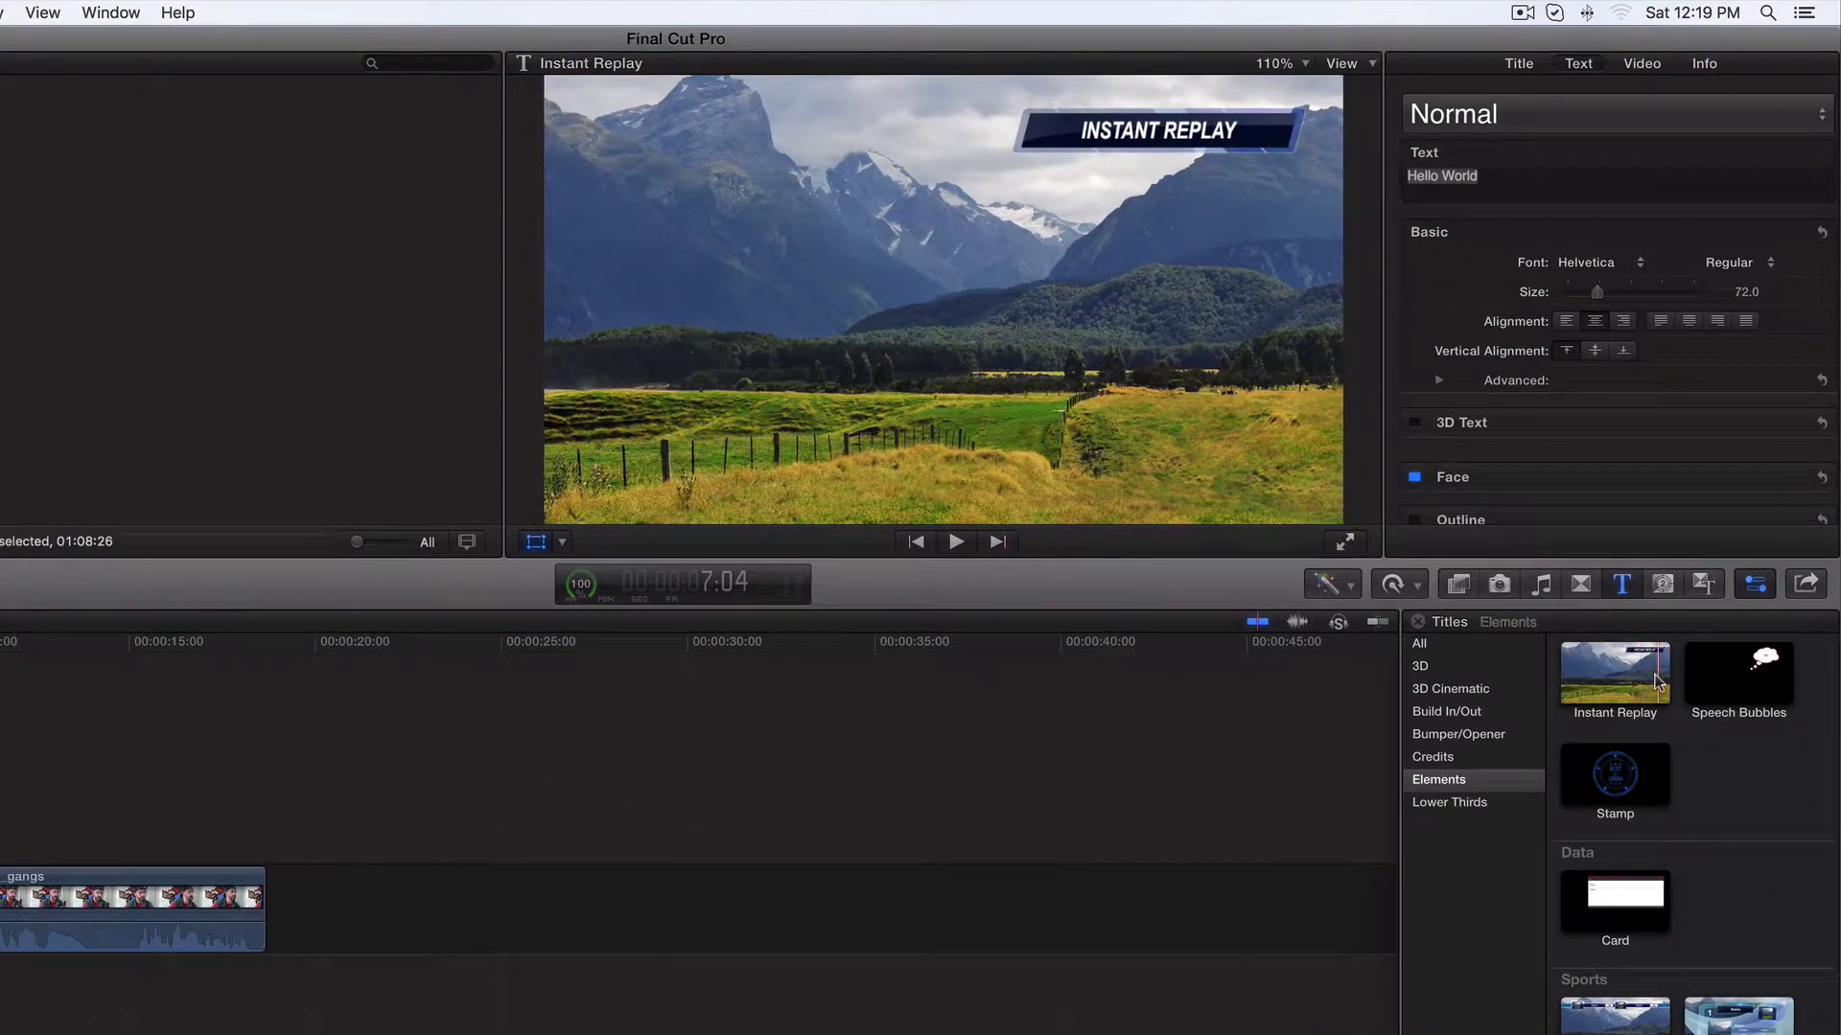
click(1438, 712)
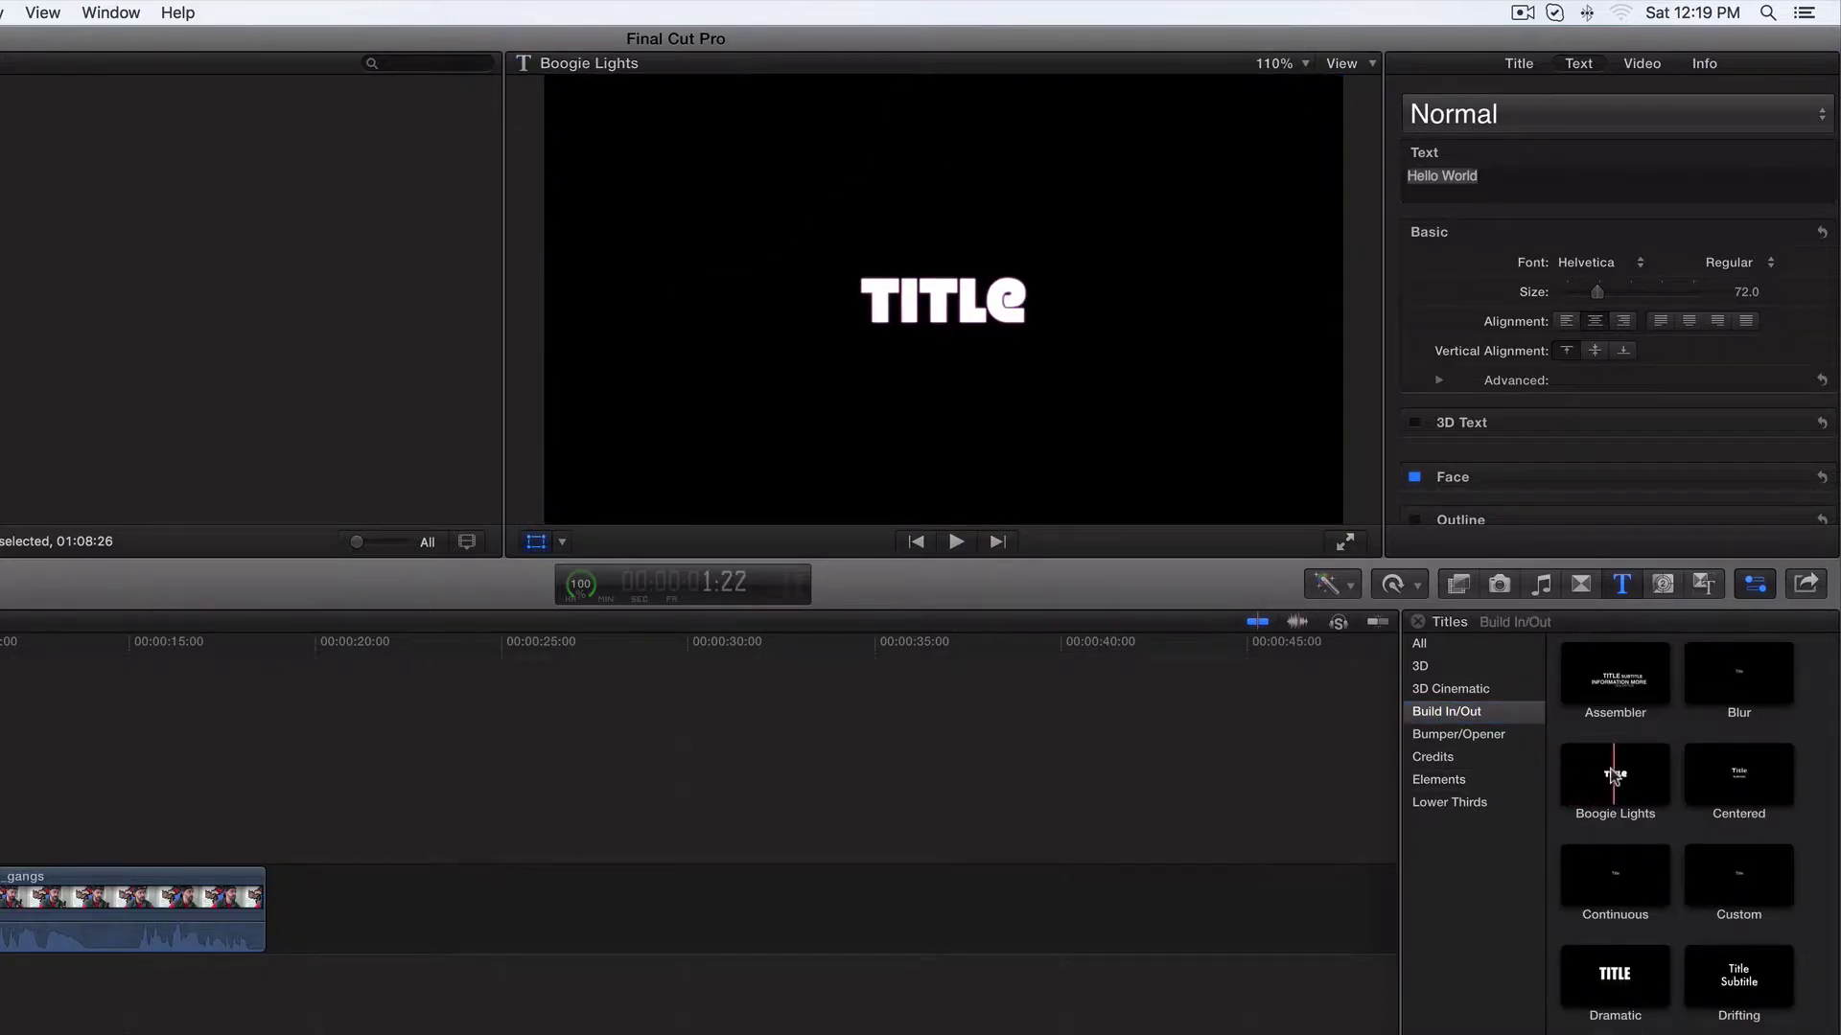
click(1434, 780)
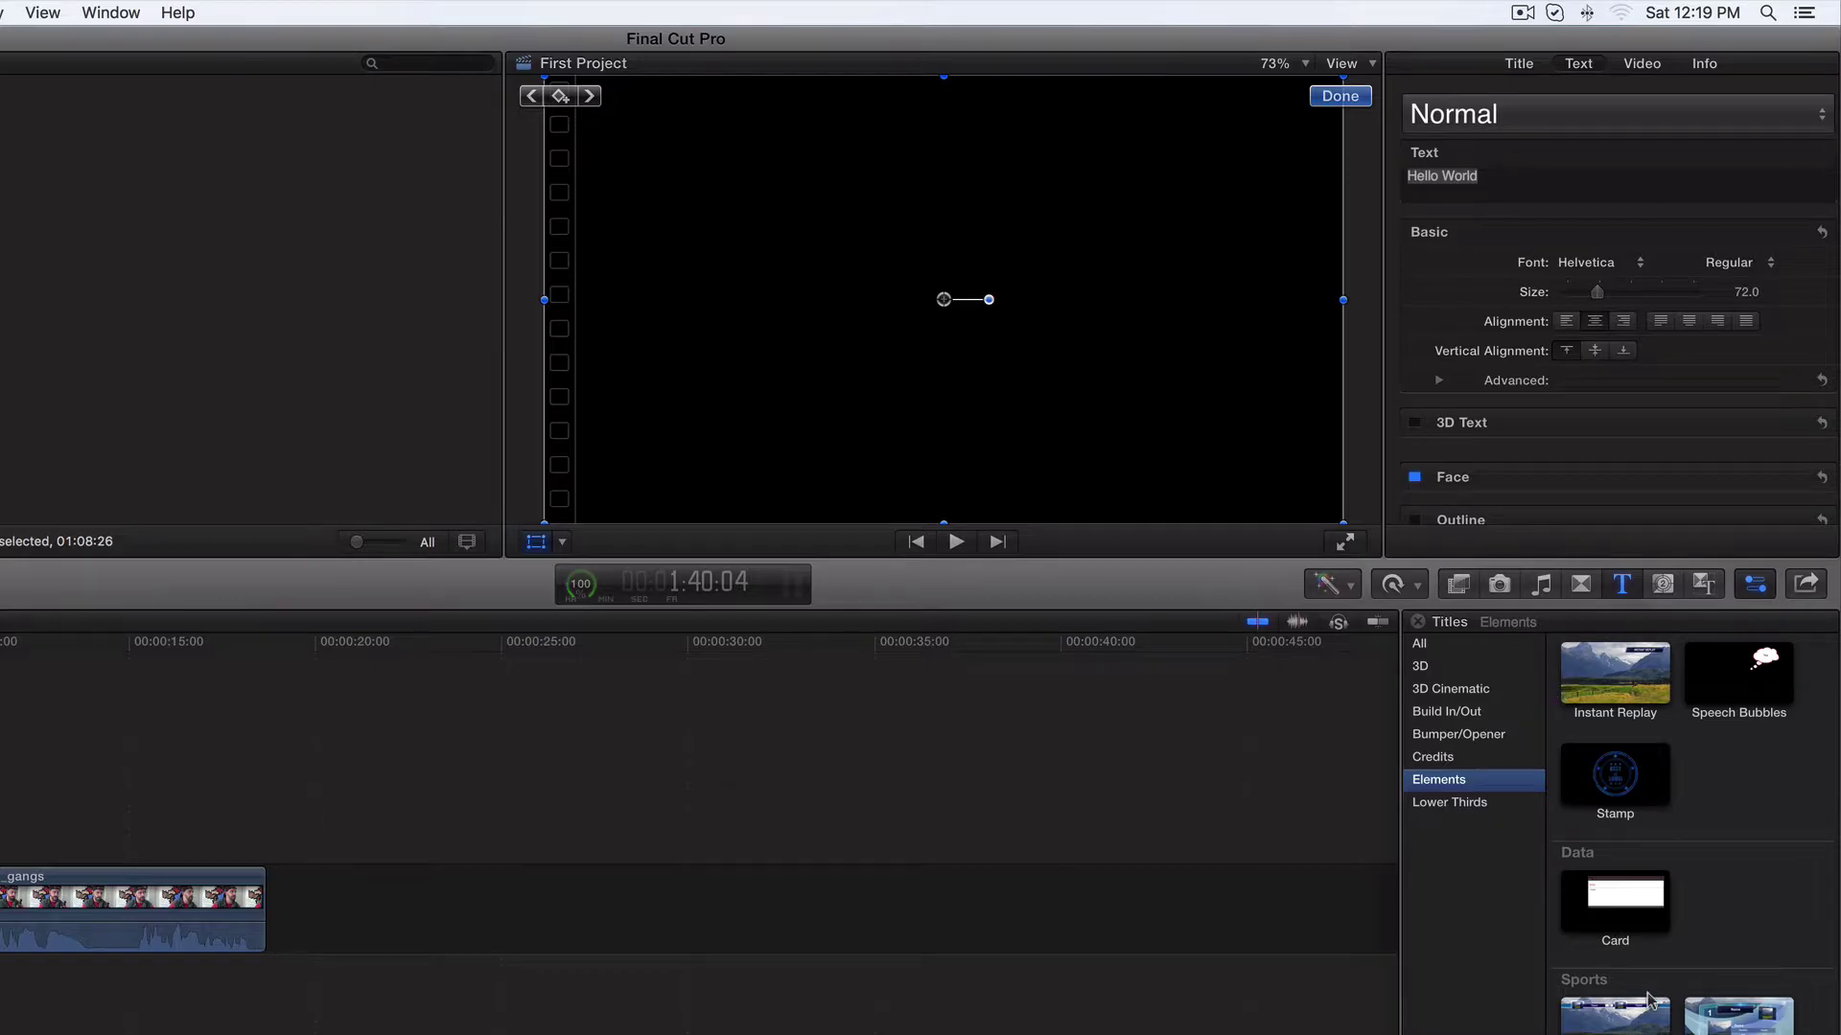
click(1711, 1028)
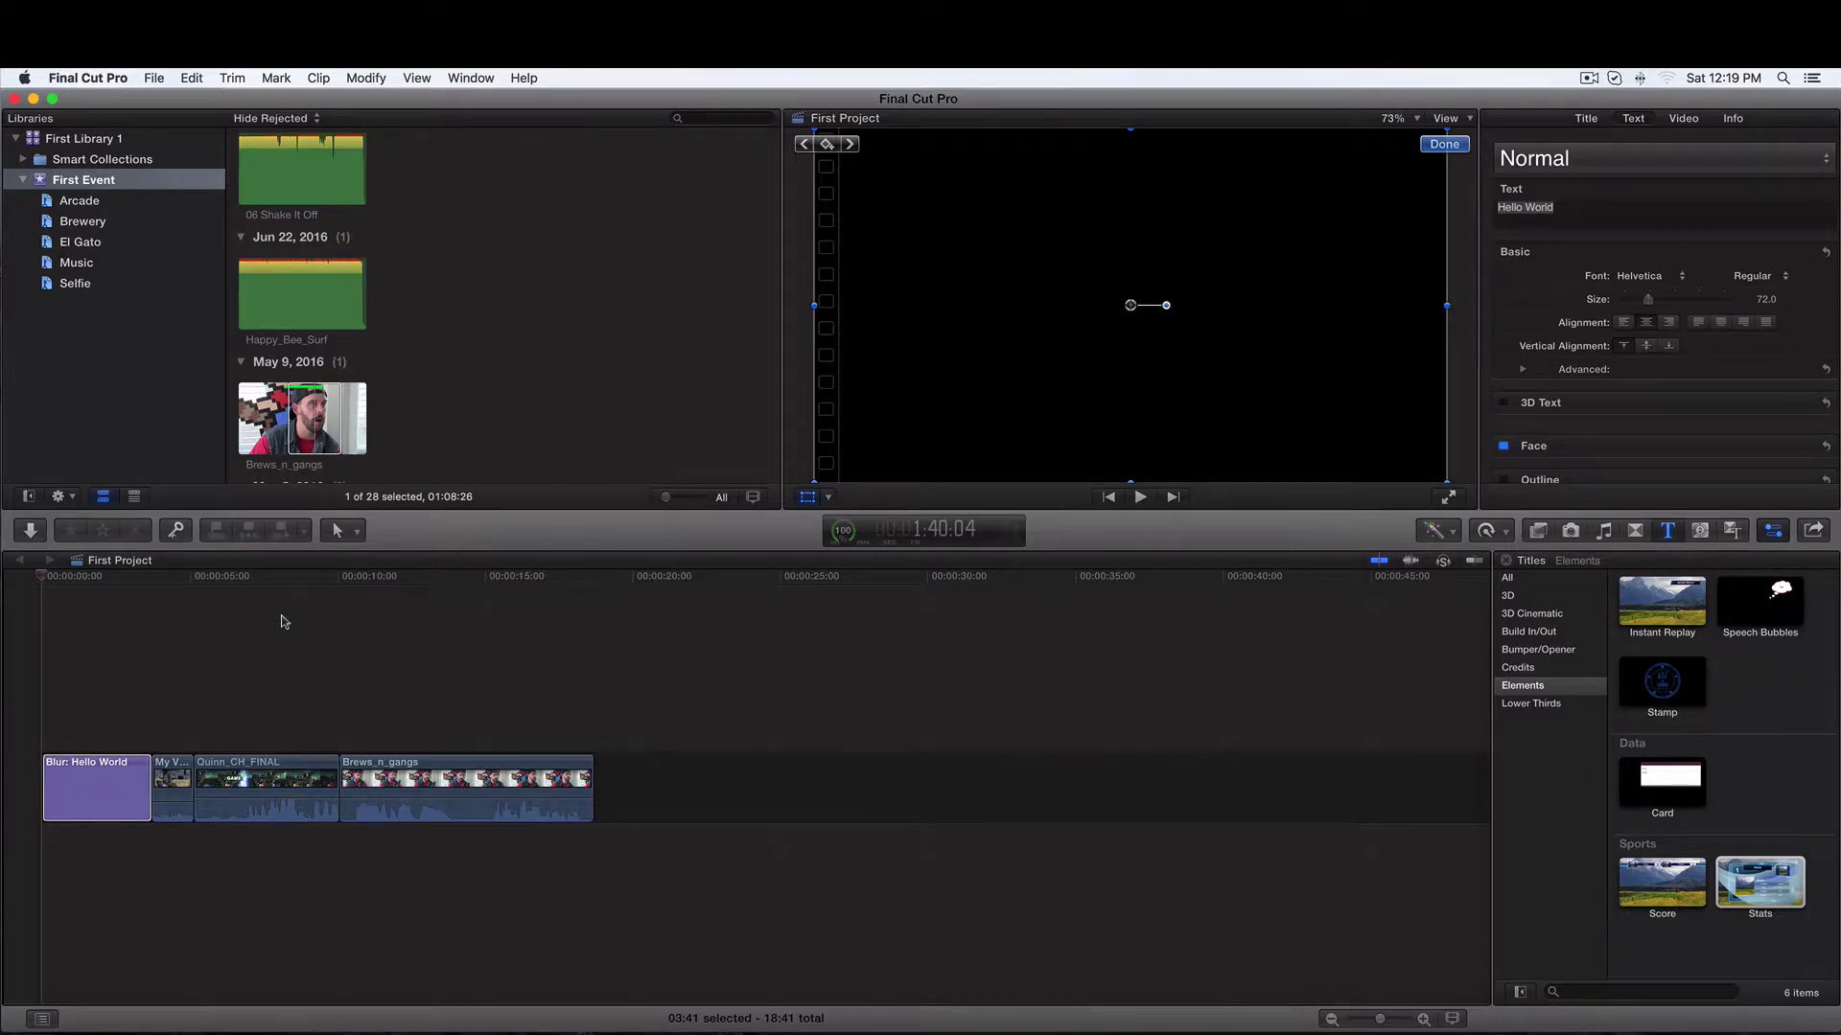
Play the project from the start, stop, and scrub back into the Hello World title
click(38, 578)
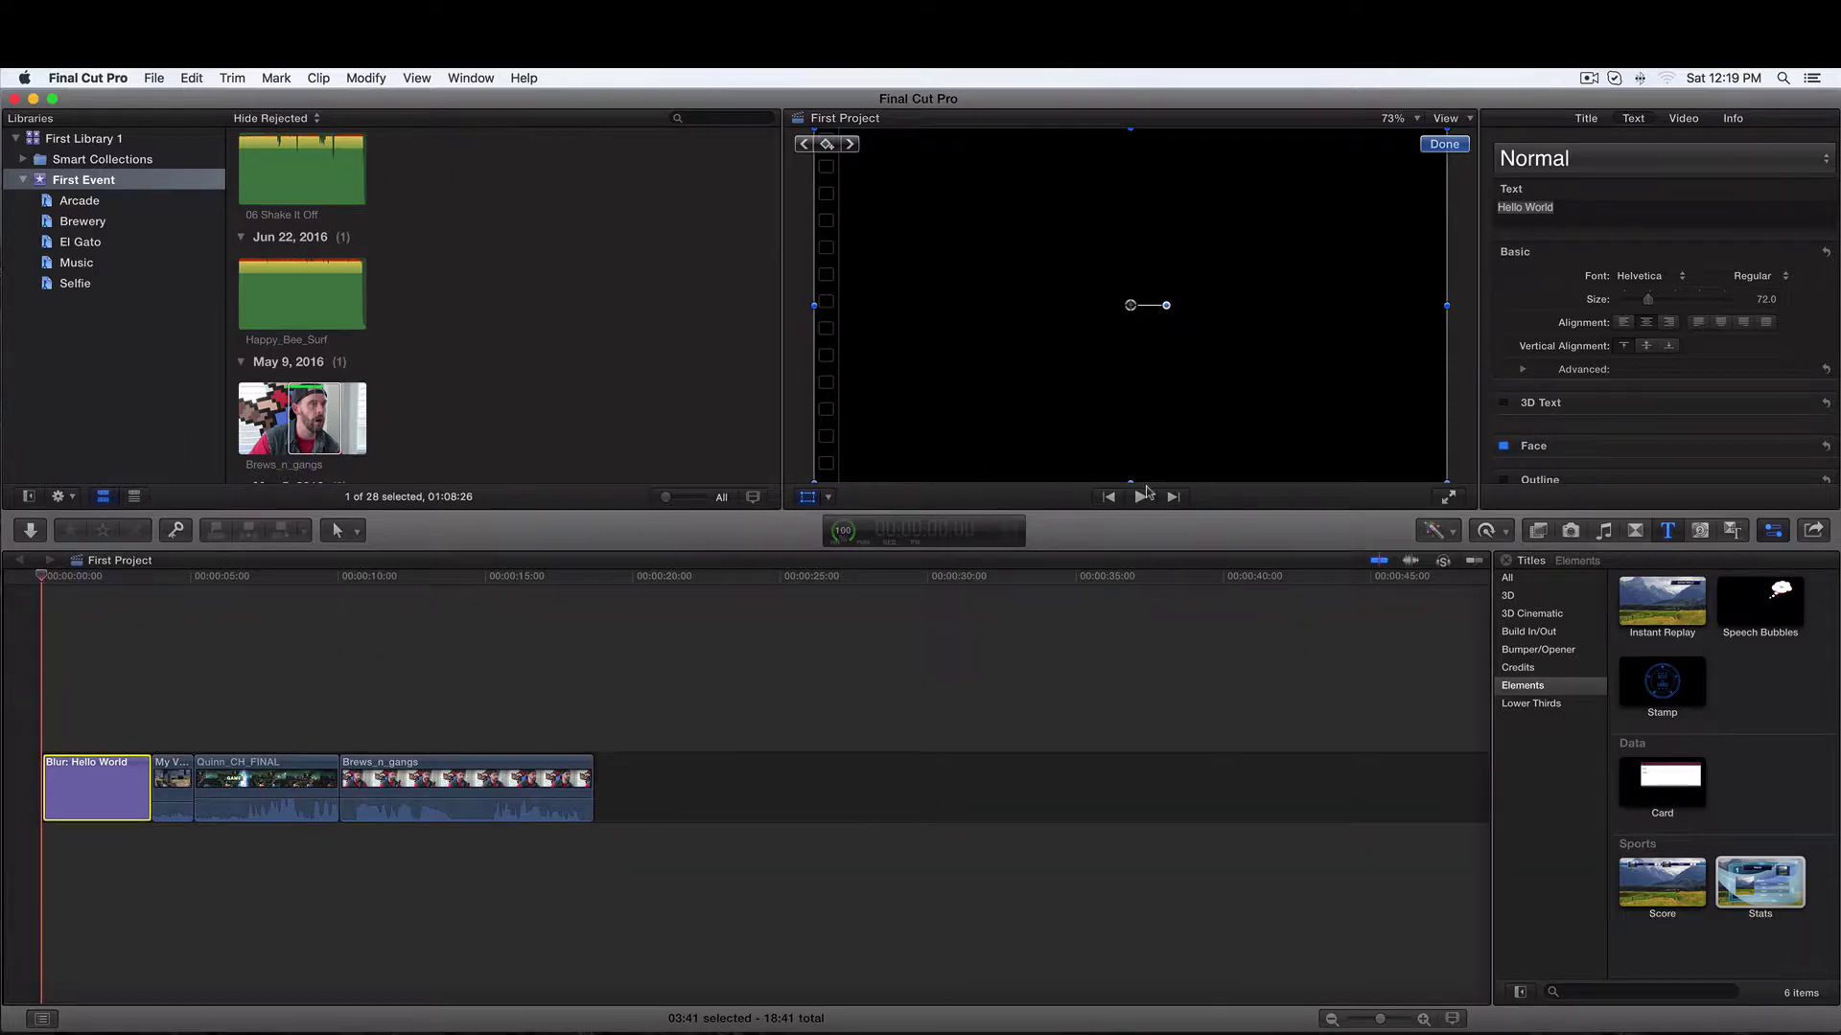
click(1139, 496)
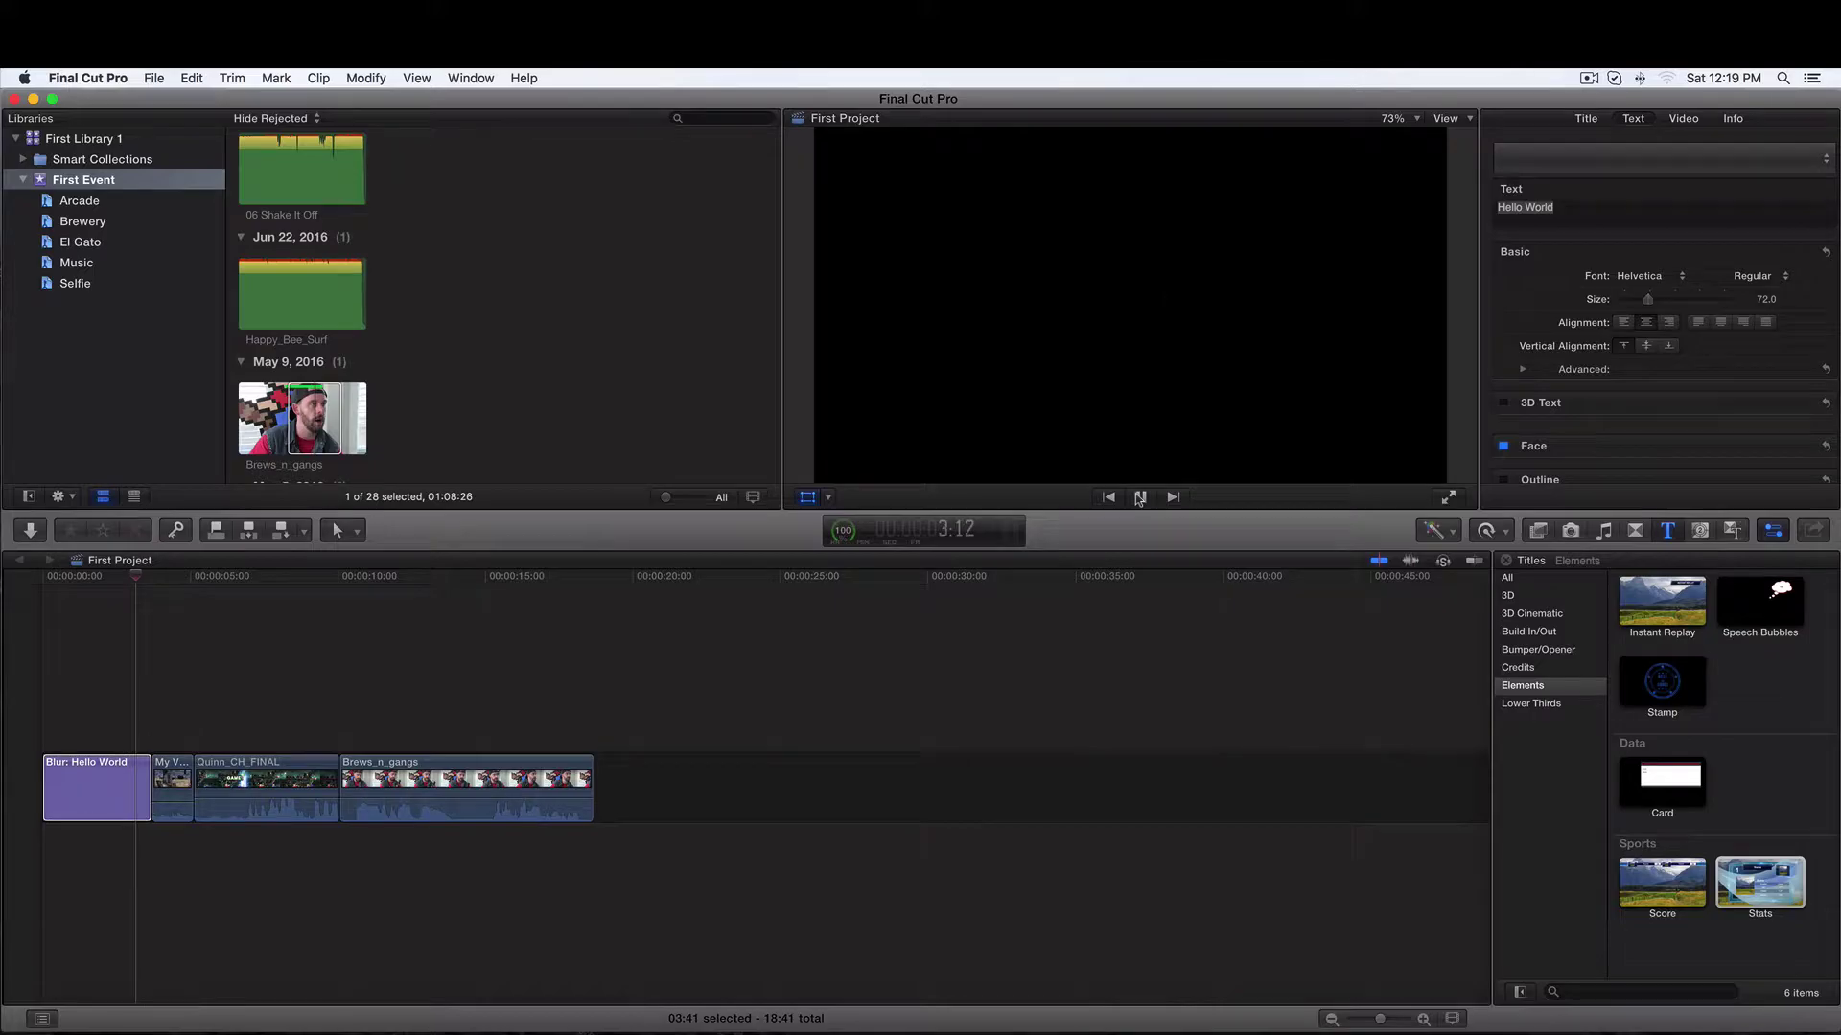
click(1140, 496)
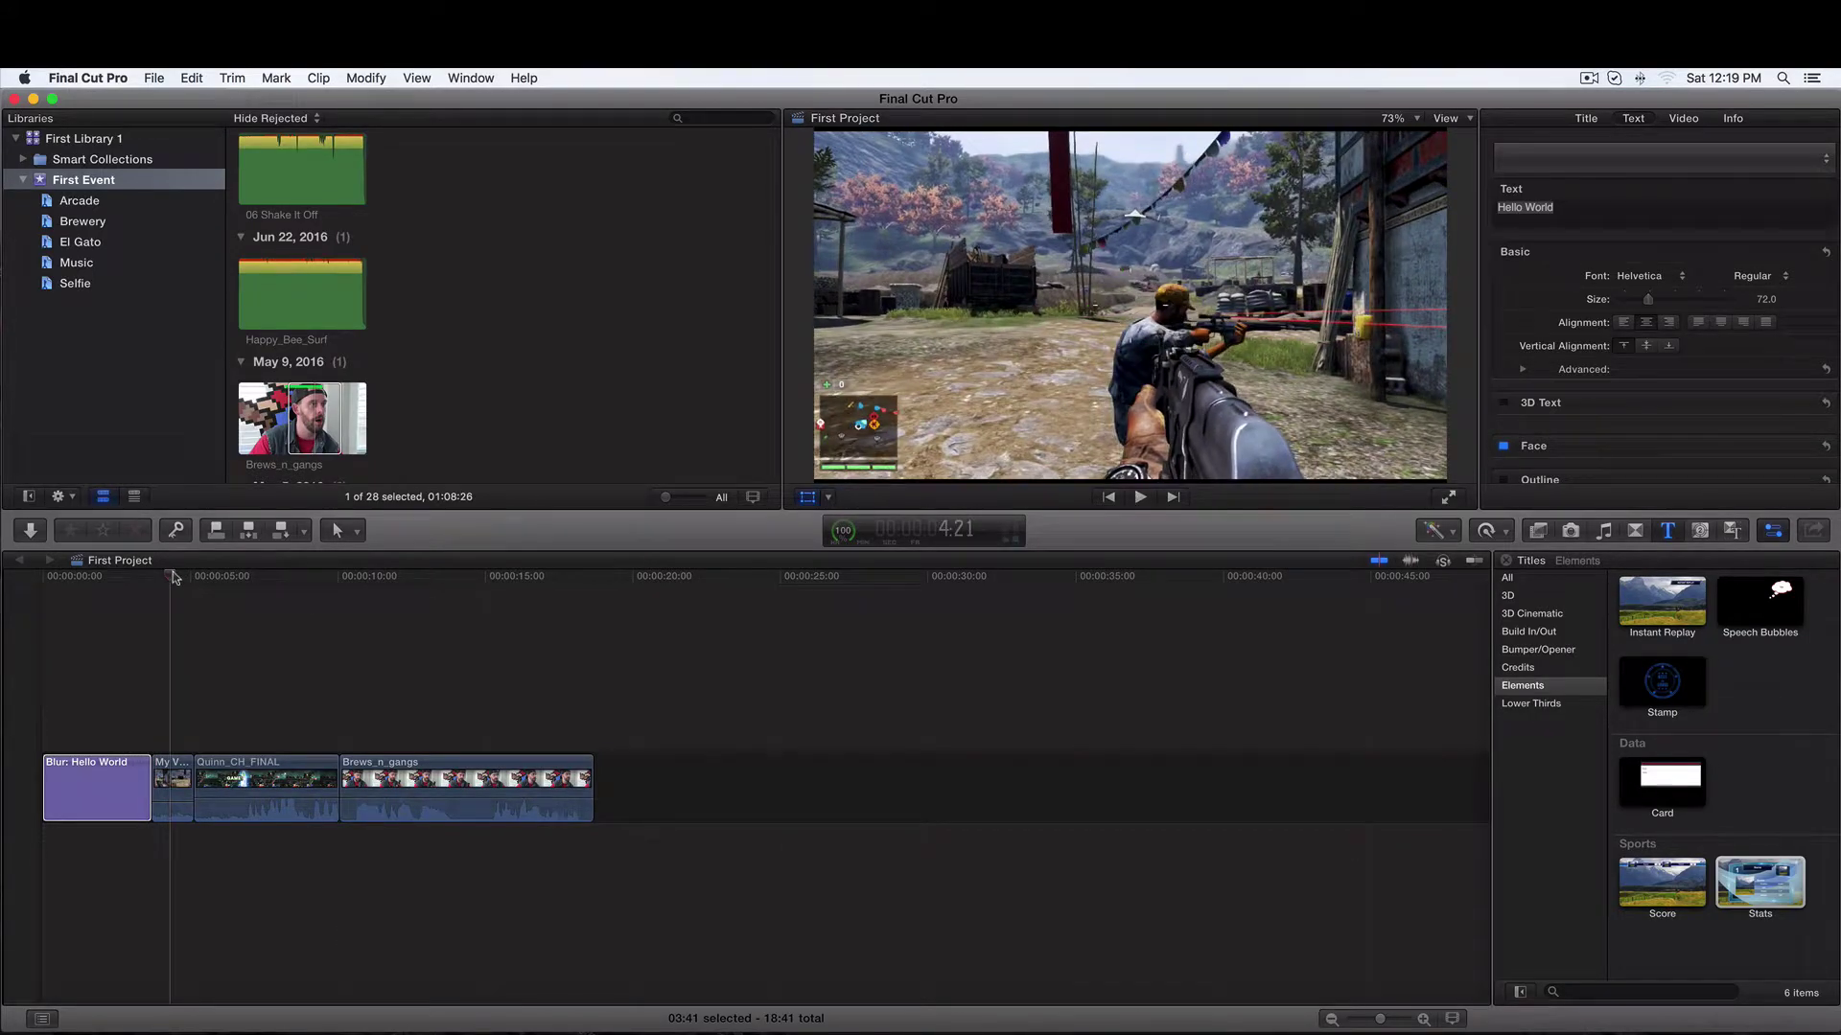
drag(158, 578, 81, 578)
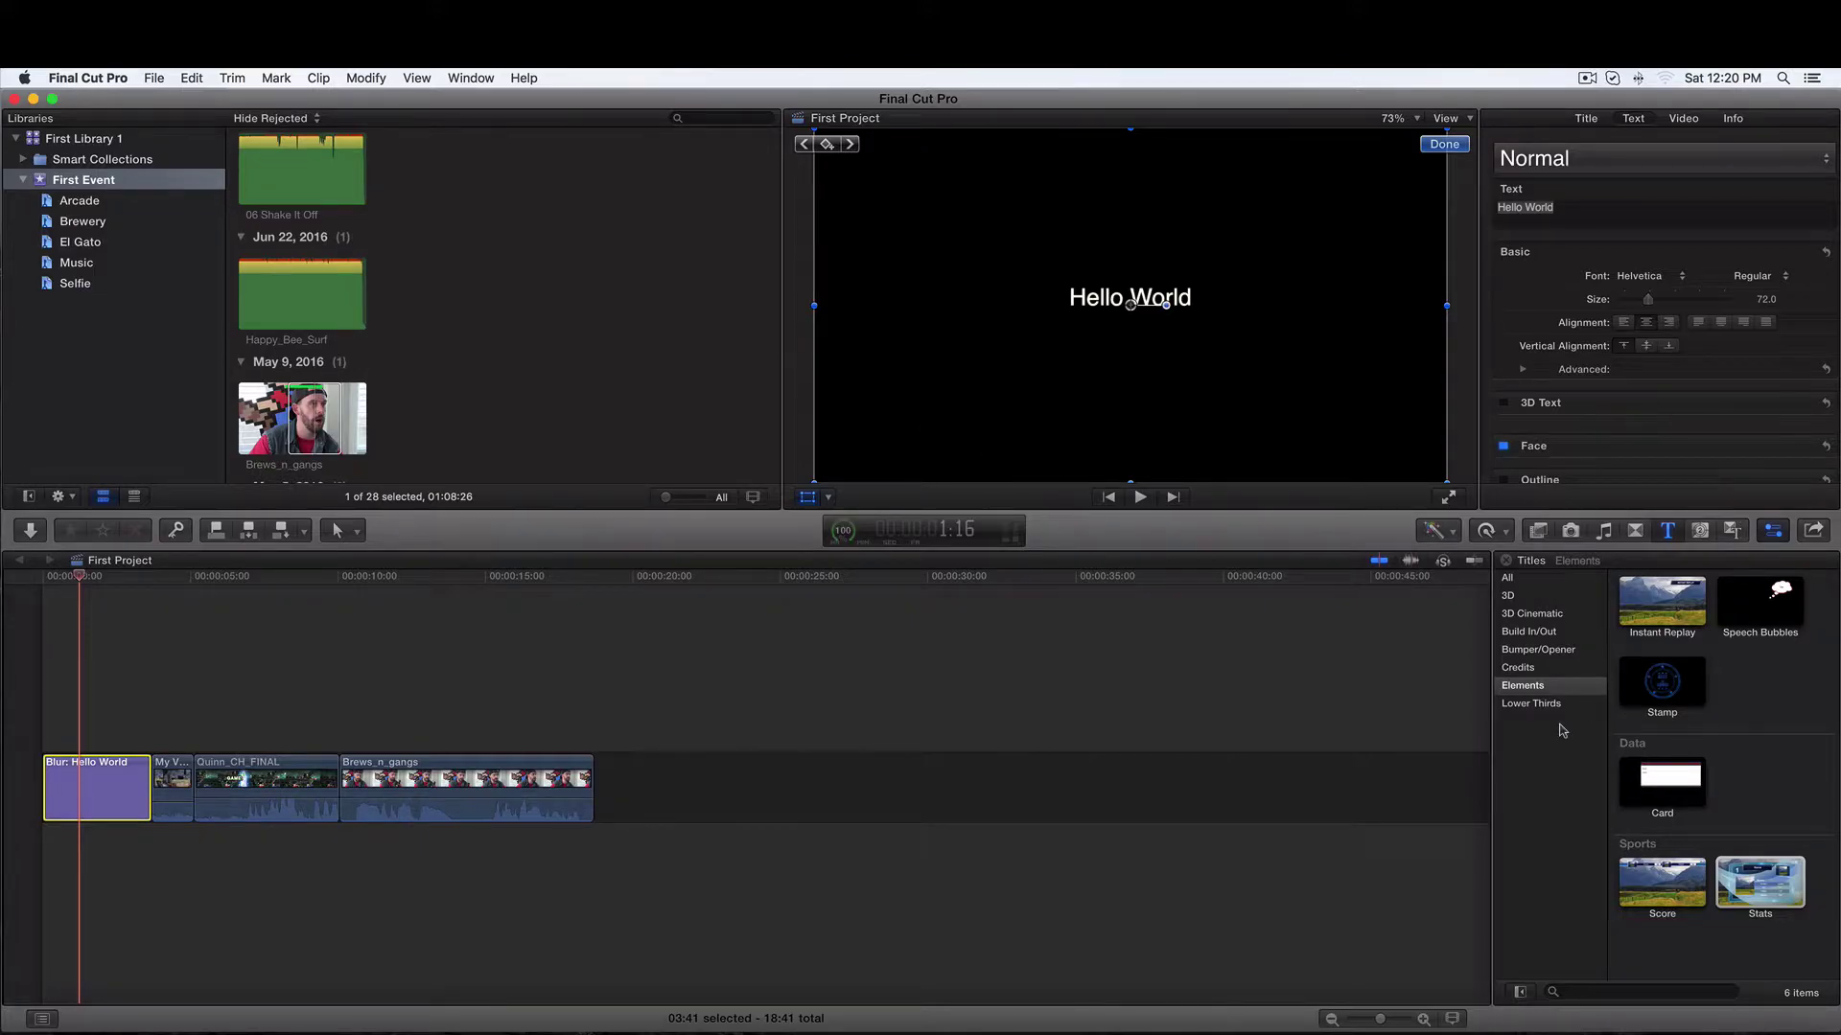
Preview the Scrolling credits, then delete the Blur: Hello World clip from the timeline start
click(1518, 668)
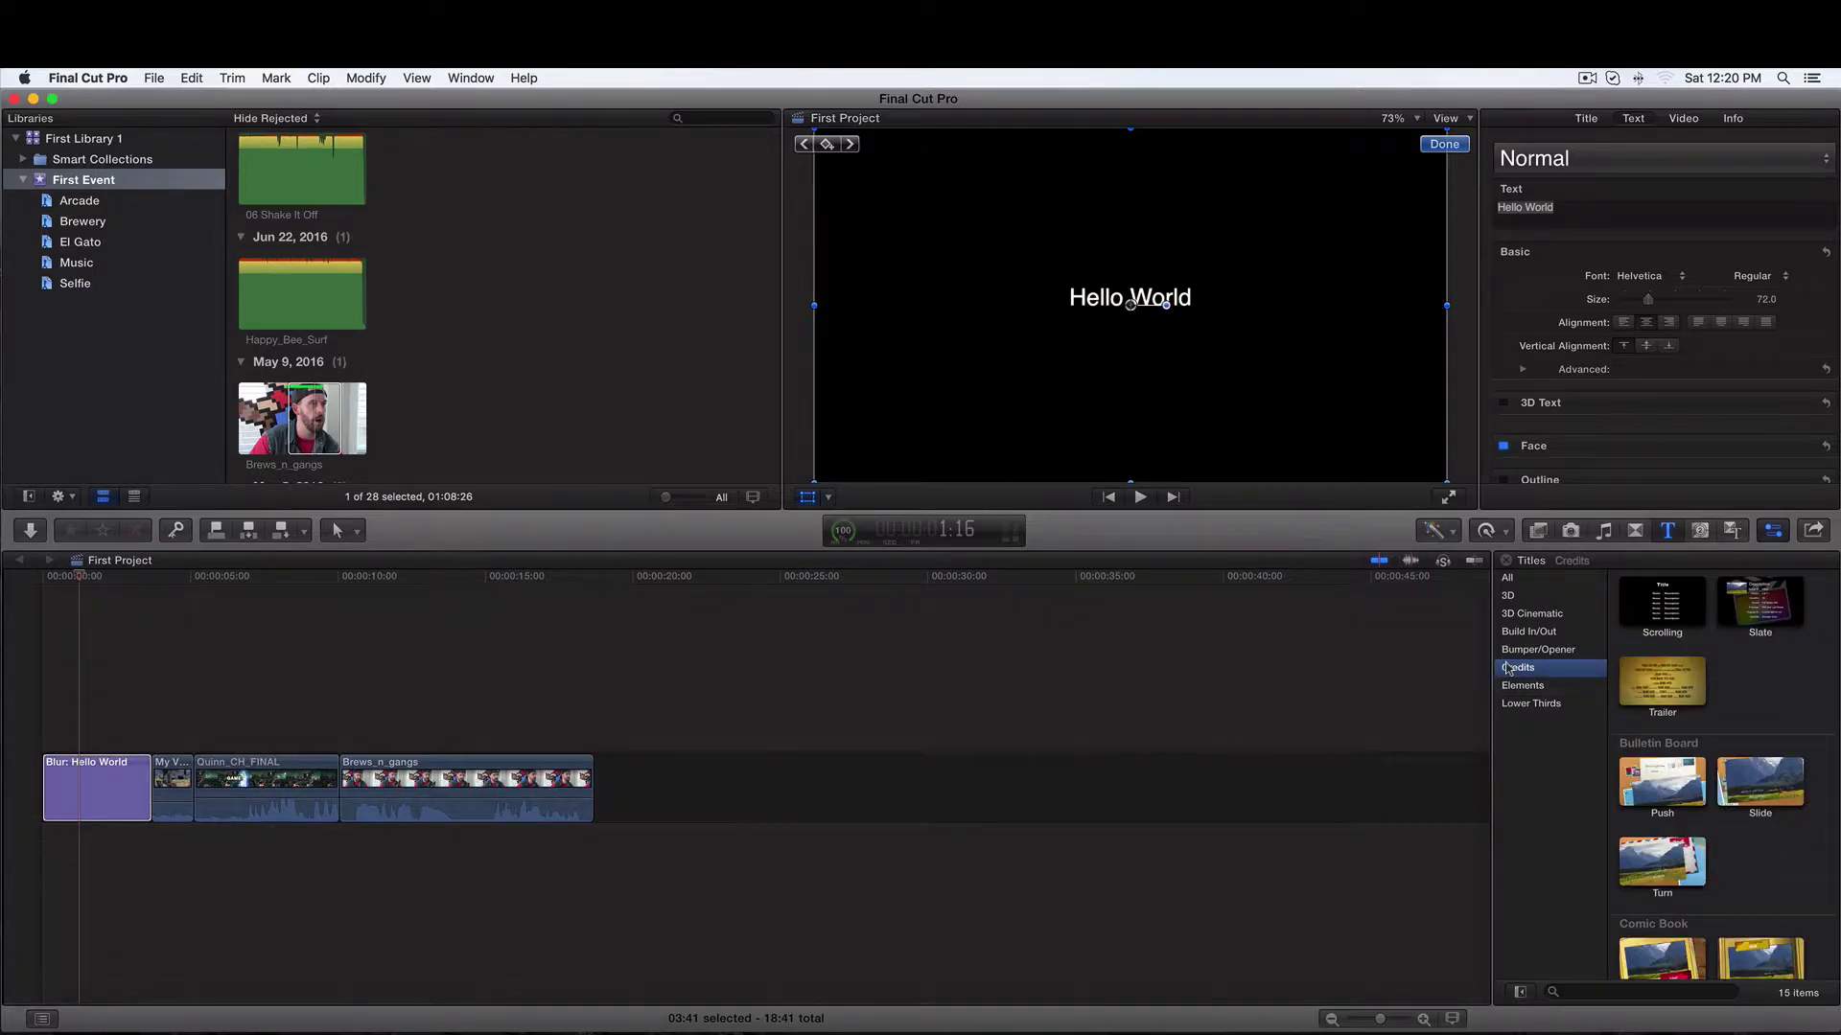
click(1639, 609)
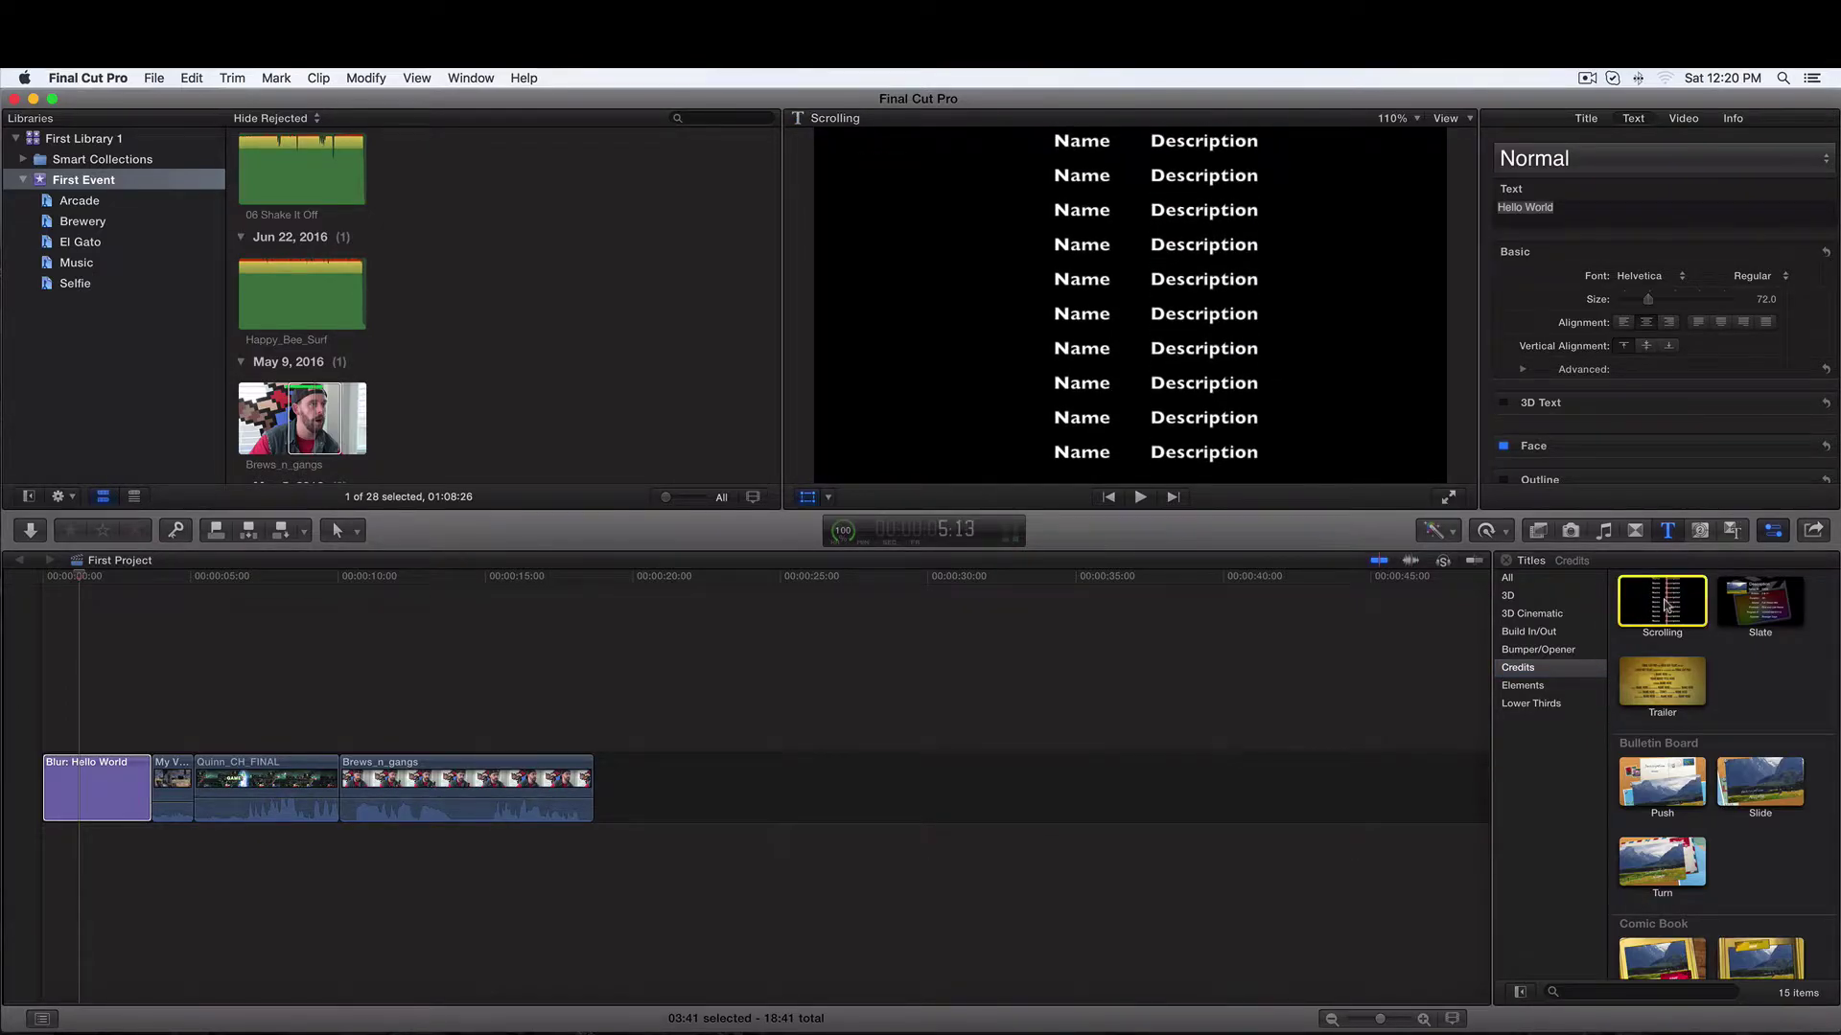
click(1217, 651)
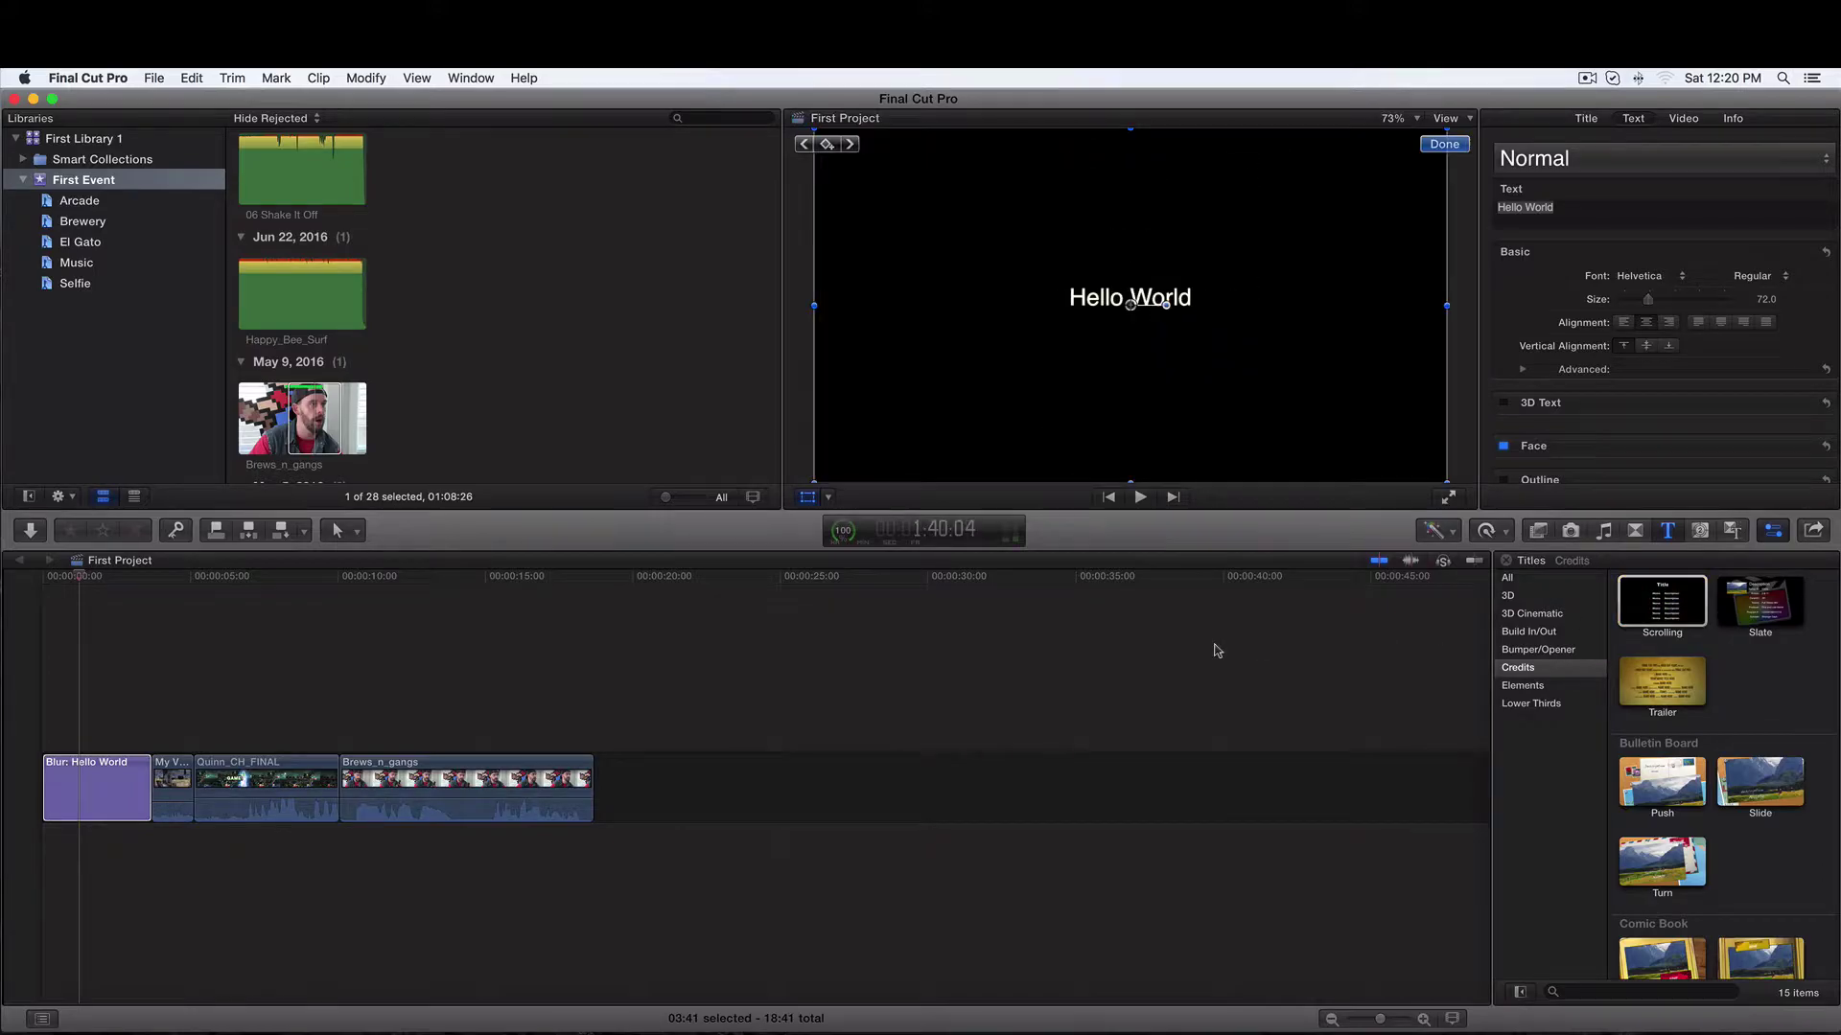
click(102, 786)
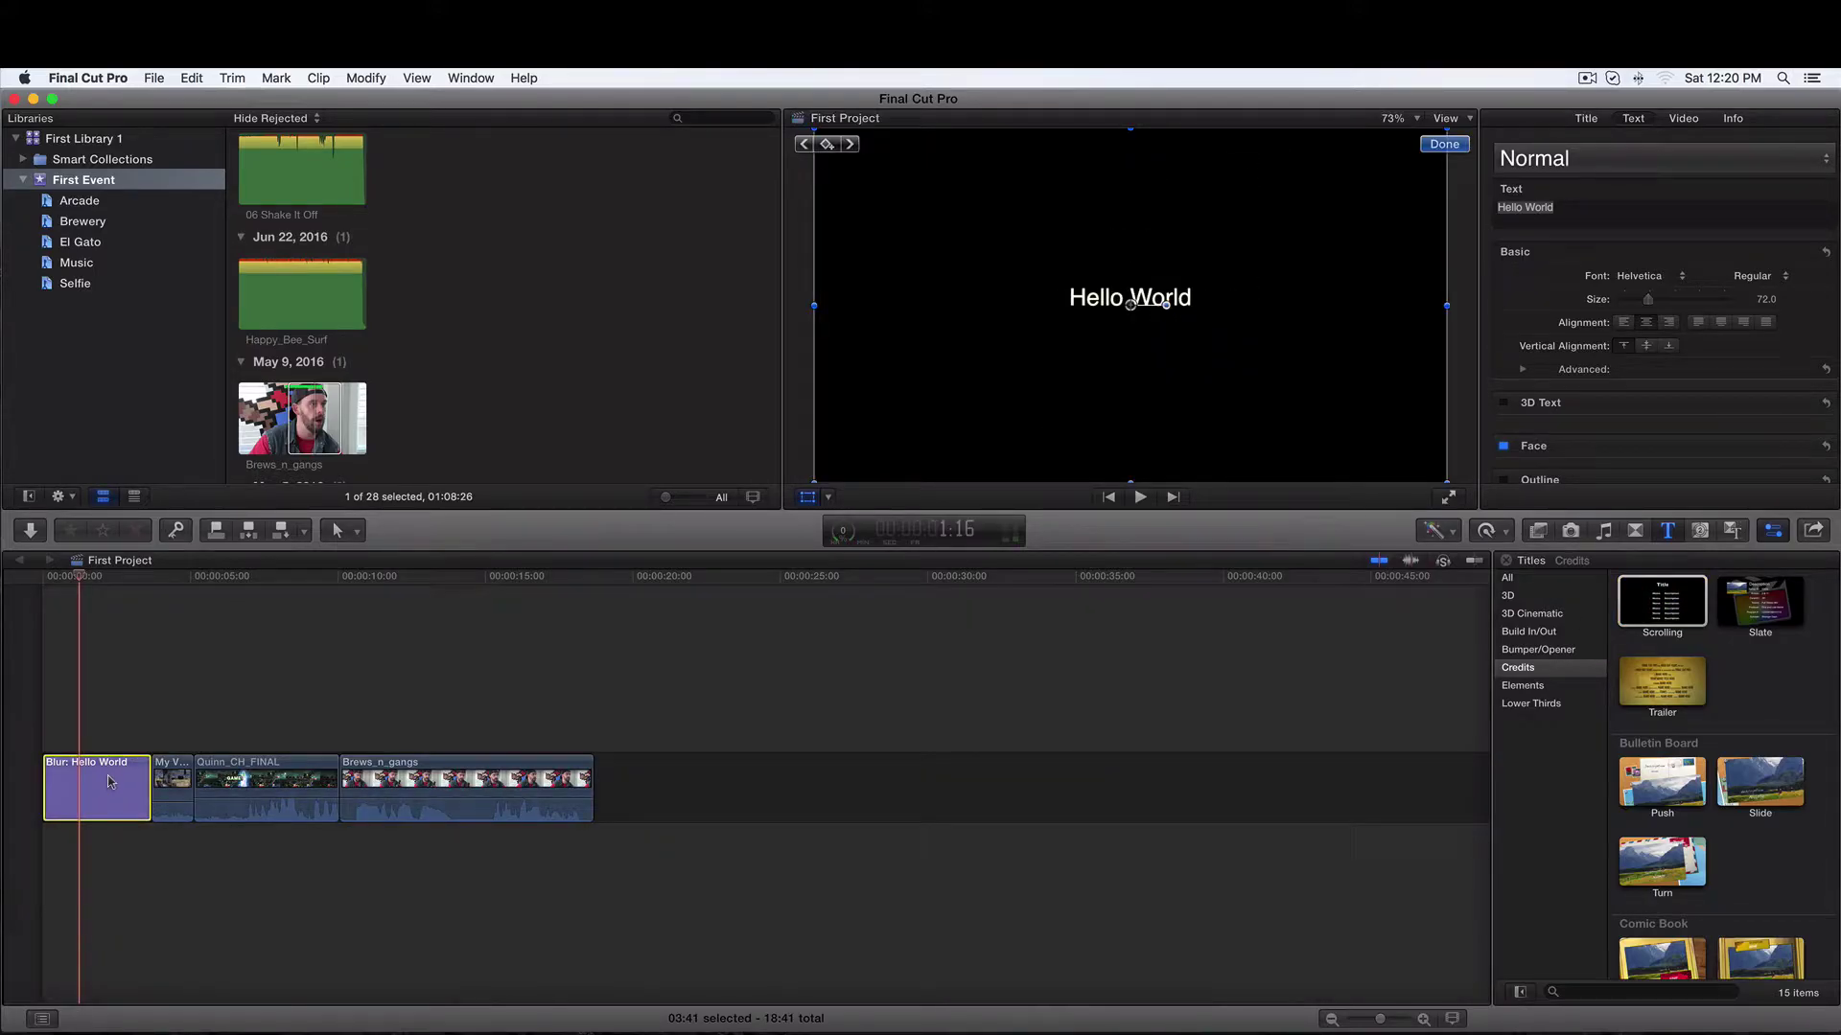
key(Delete)
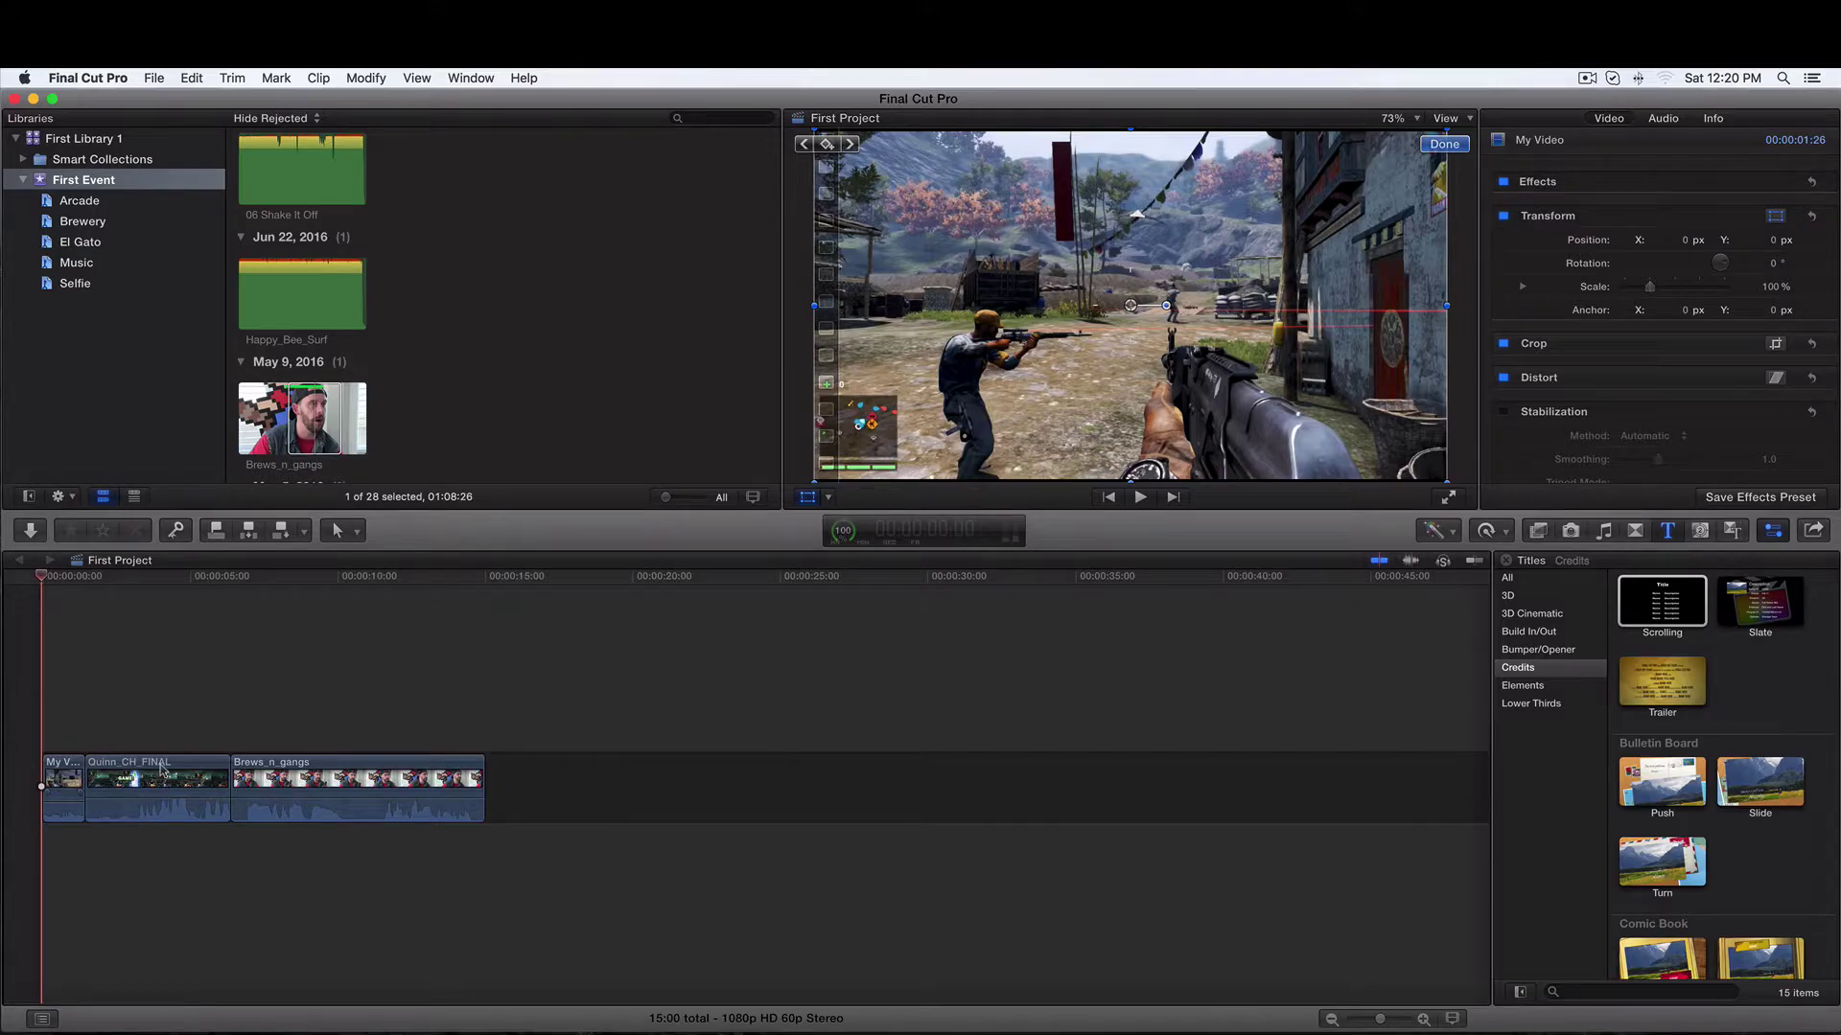
Add a Basic Title before My Video at the timeline start and trim its right edge shorter
click(1506, 578)
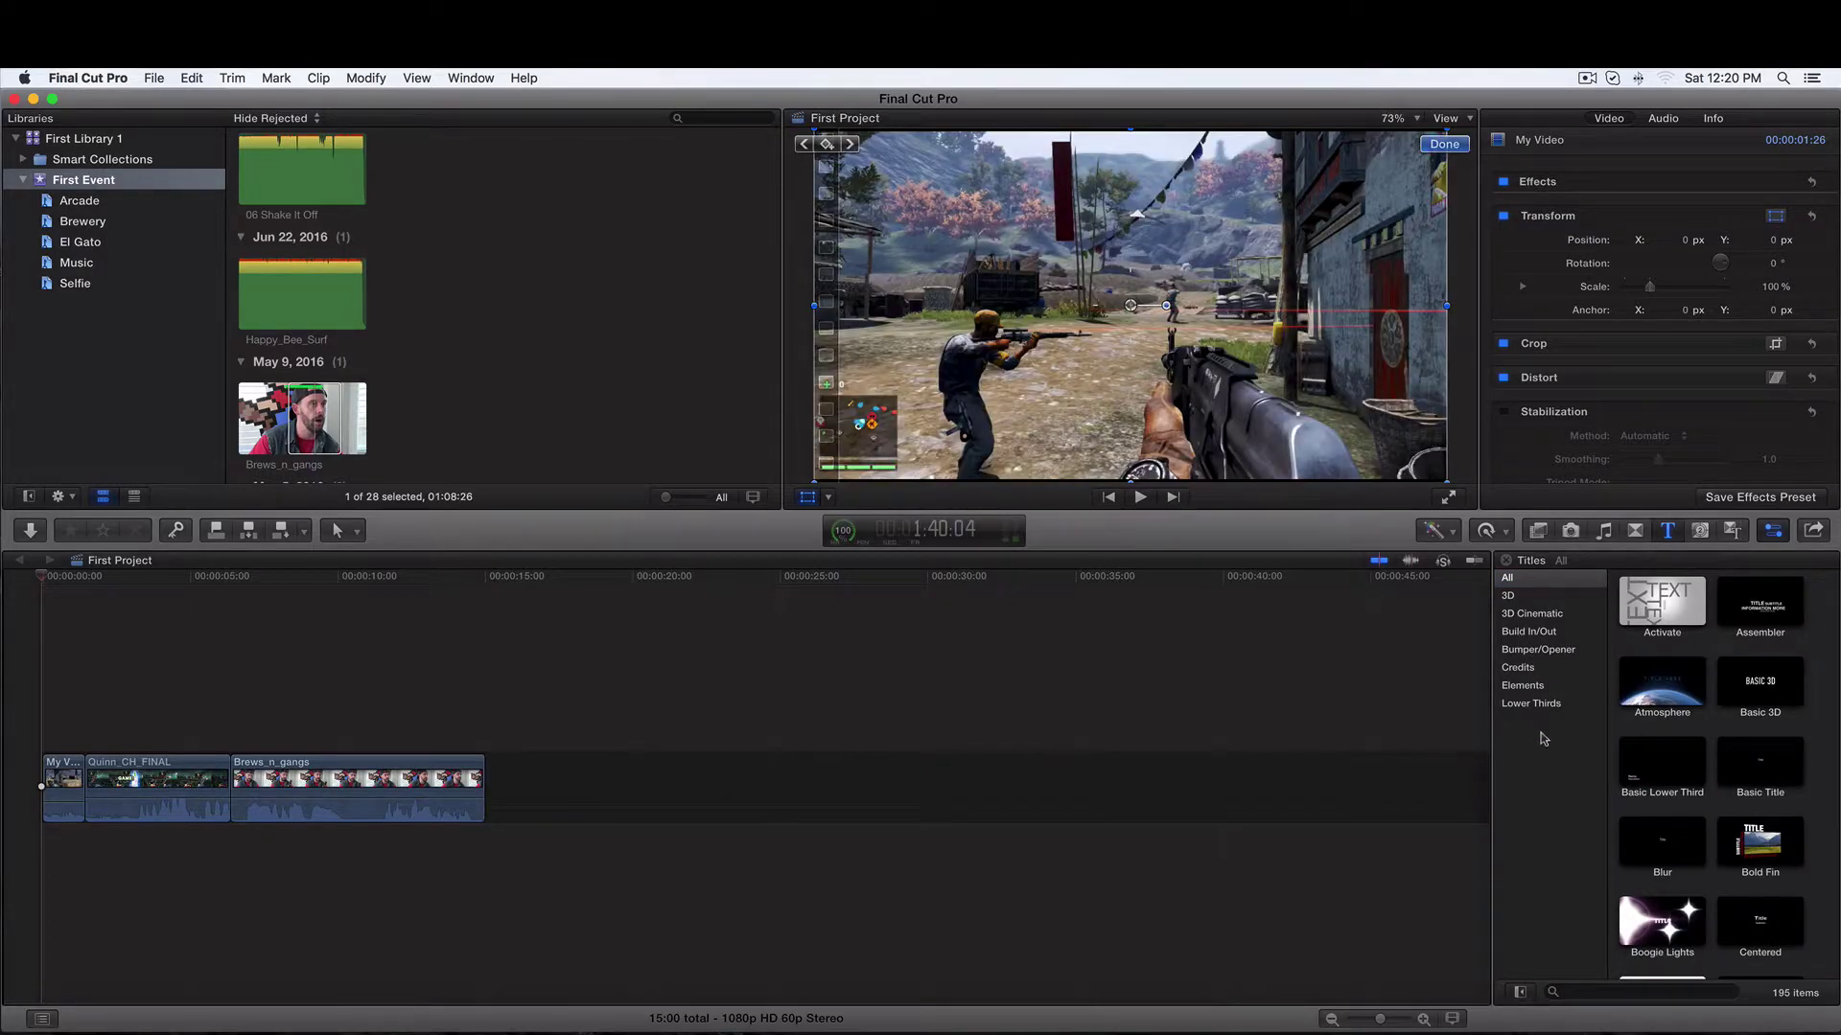
click(1734, 754)
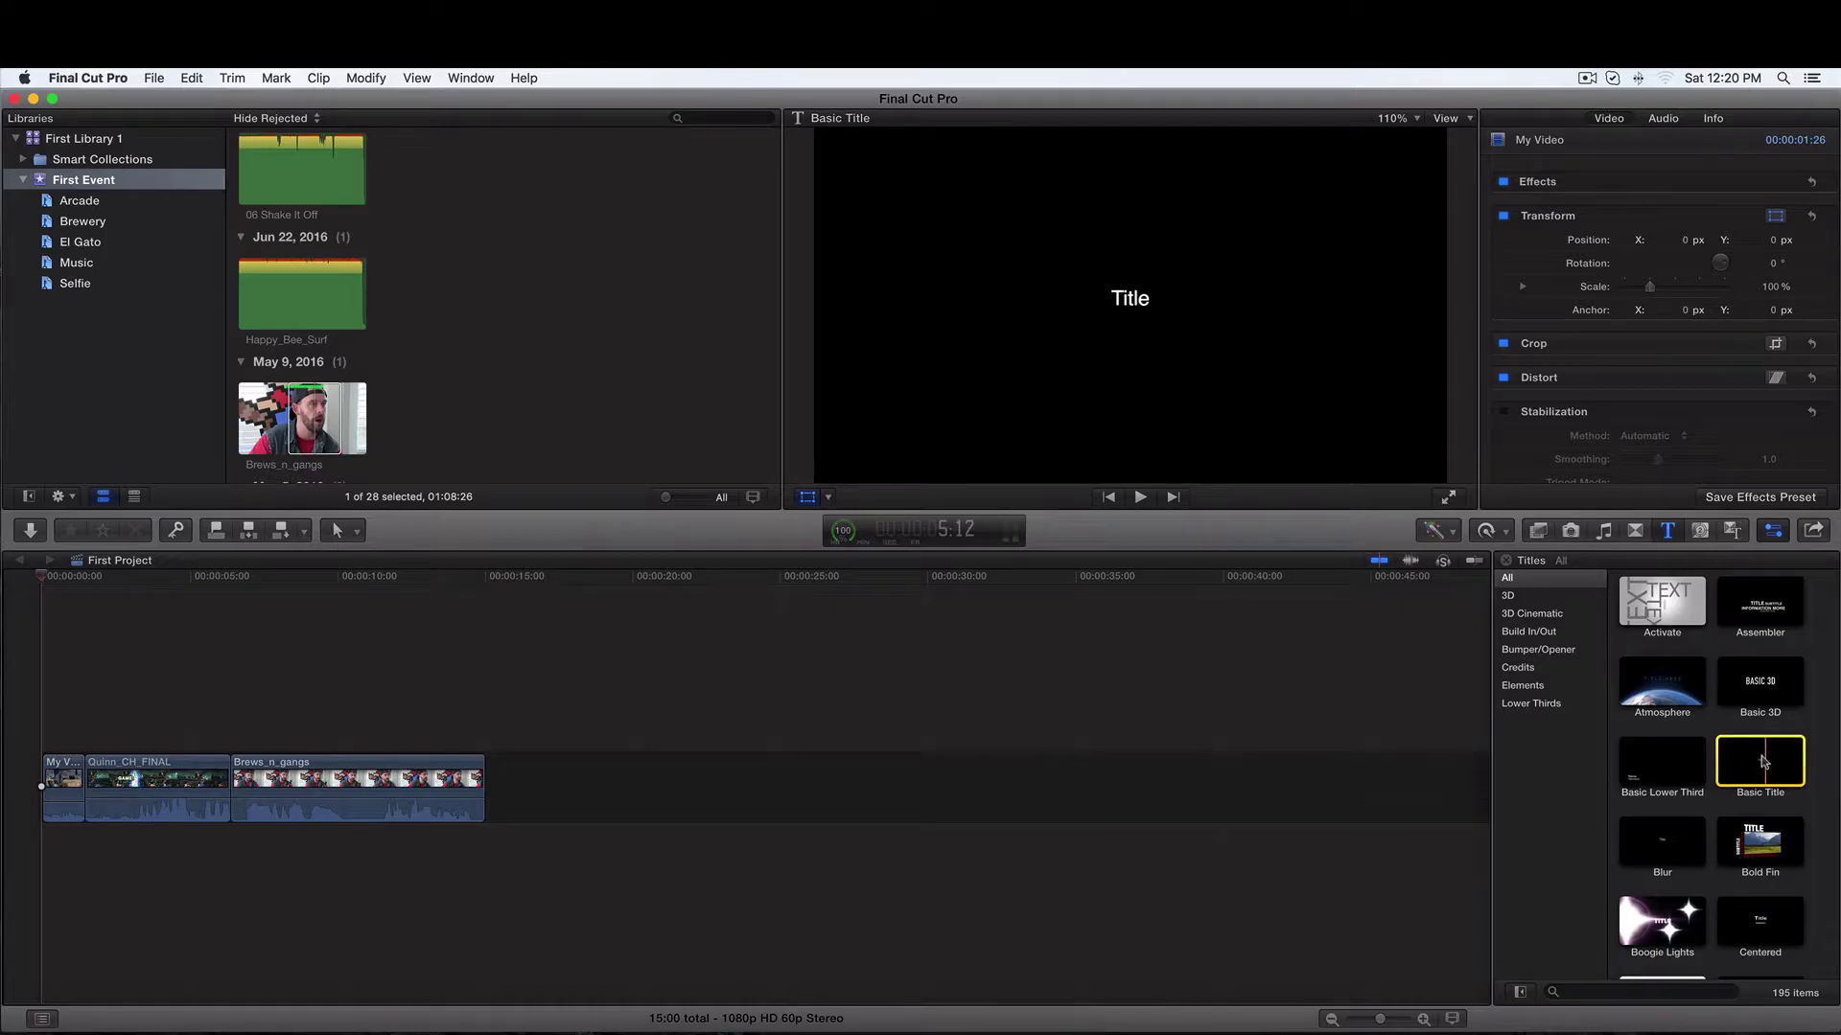
drag(1745, 759, 41, 780)
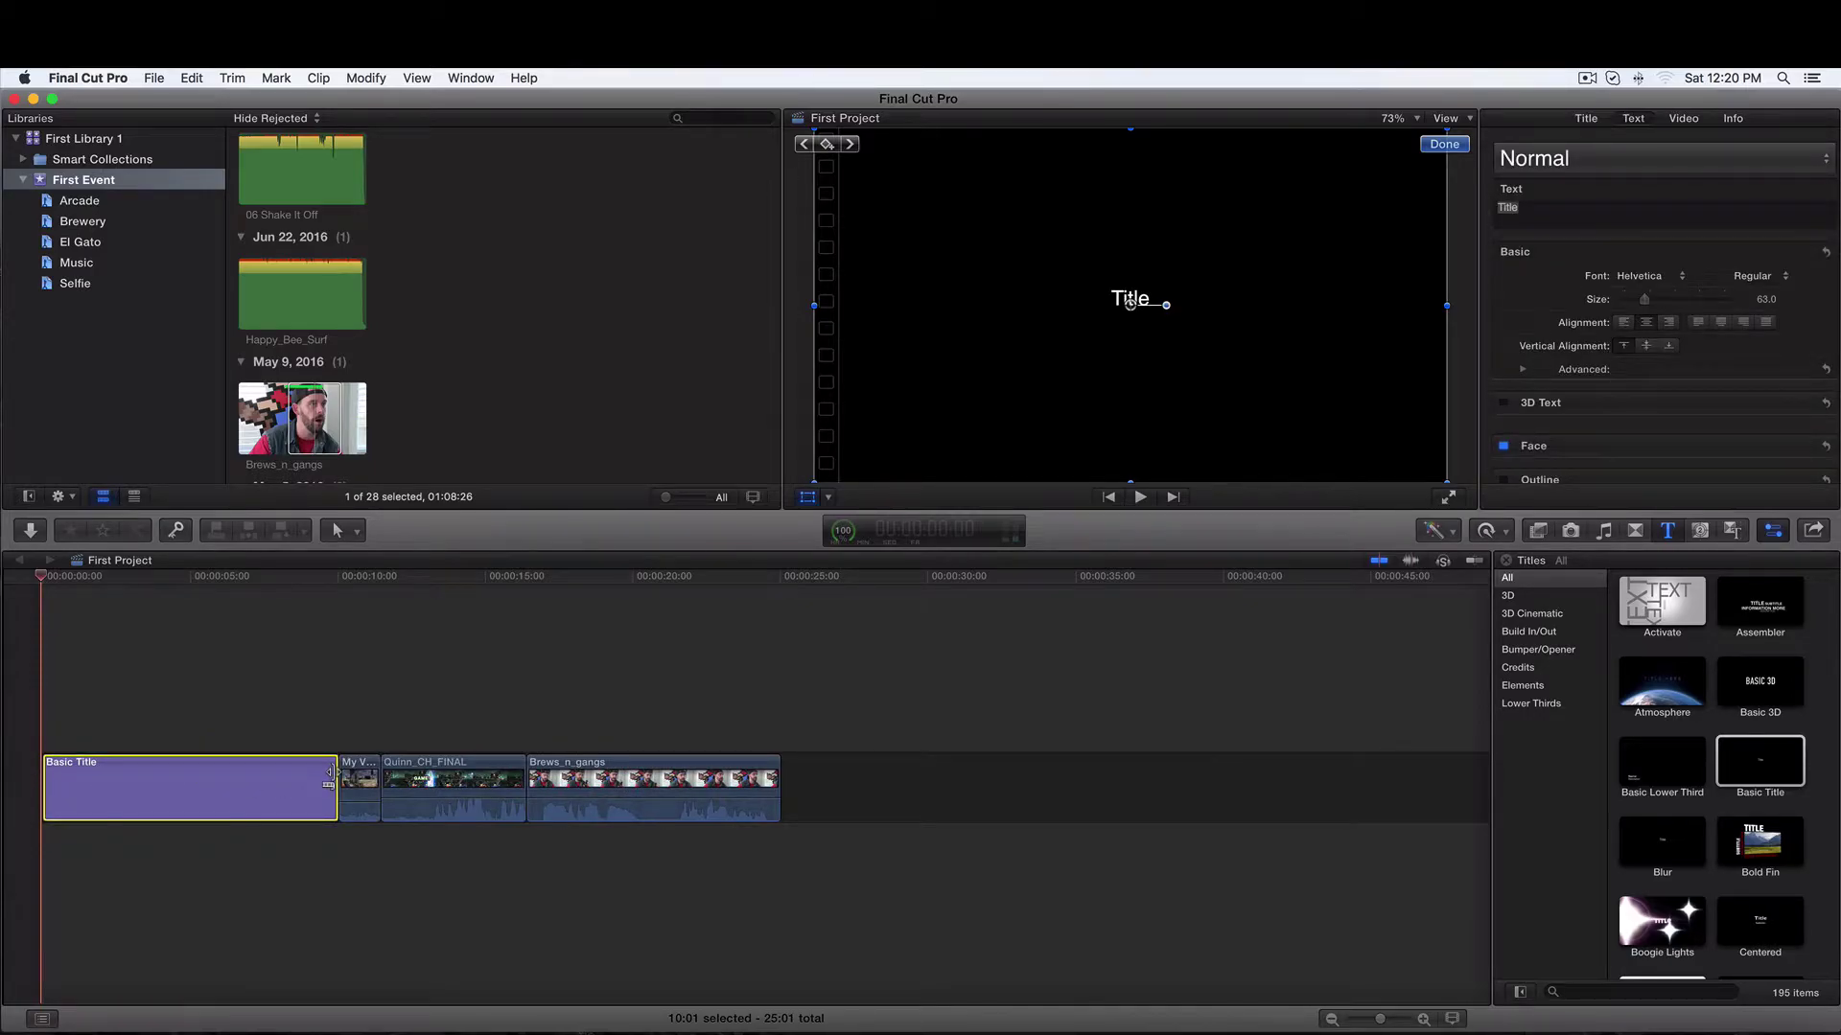
drag(331, 772, 208, 779)
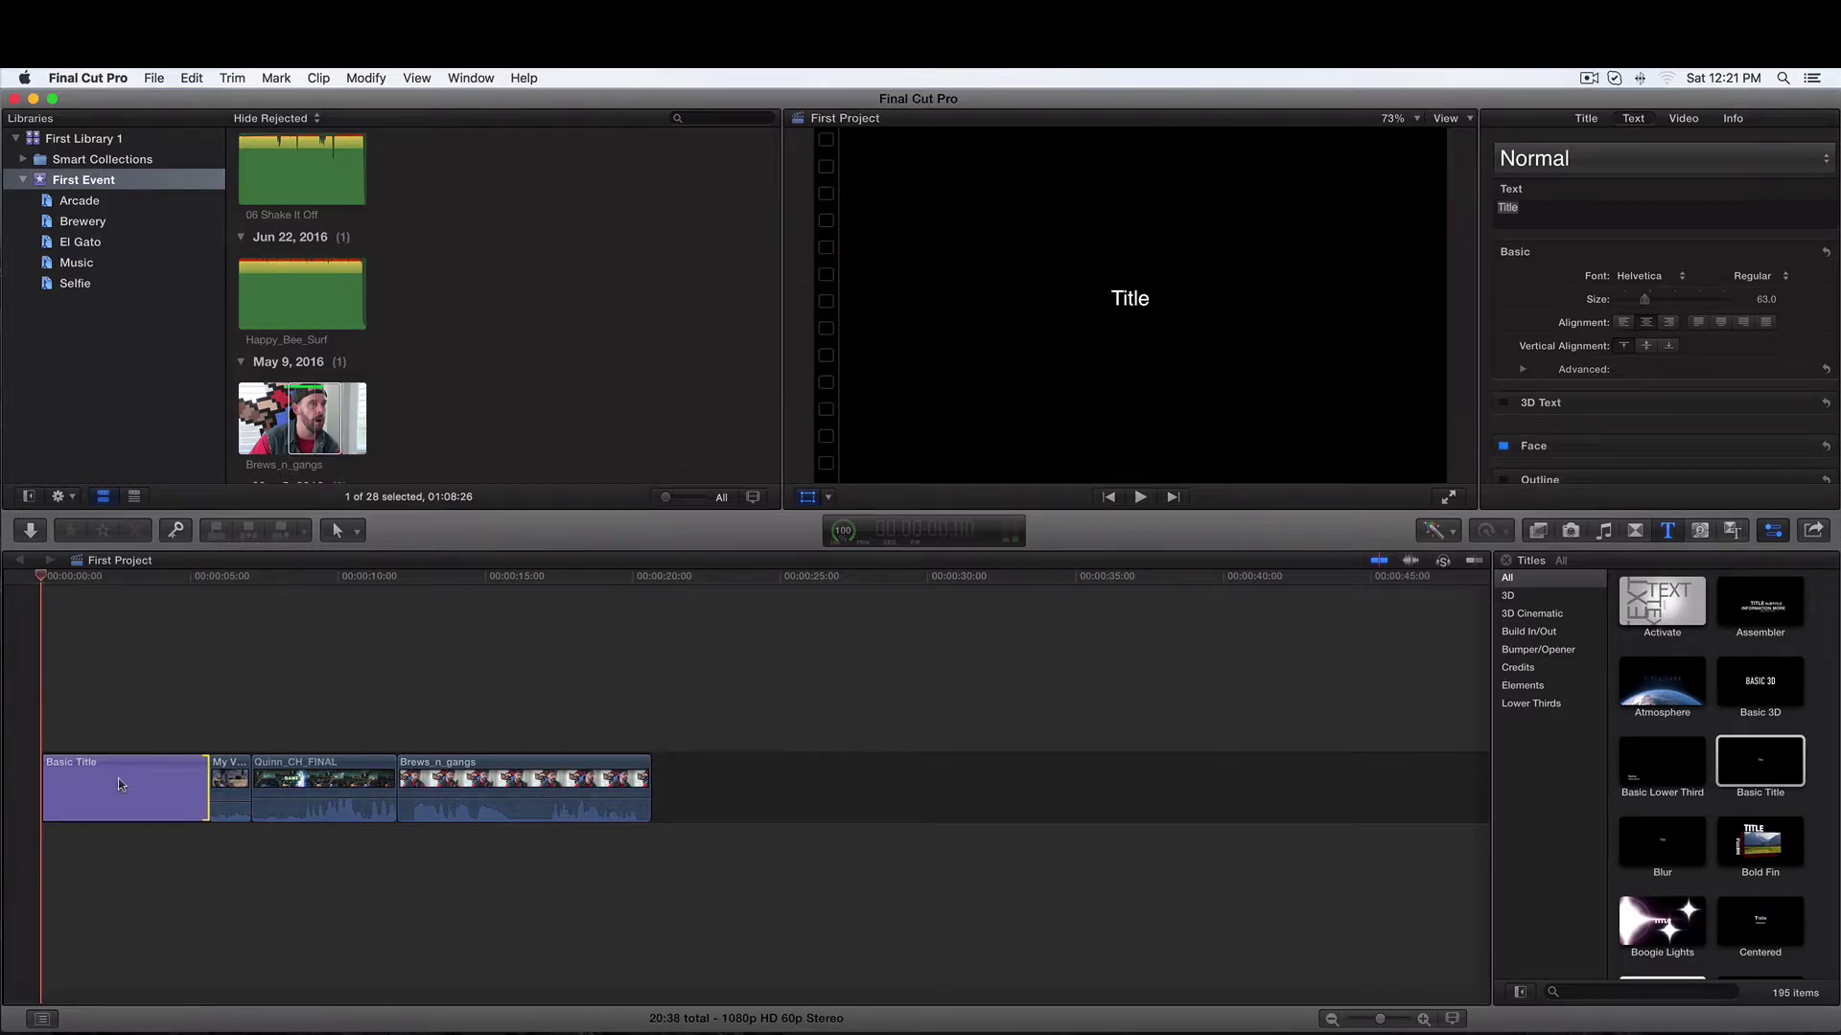
Replace the Basic Title's placeholder text 'Title' with 'Hello World' in the Title inspector
click(120, 786)
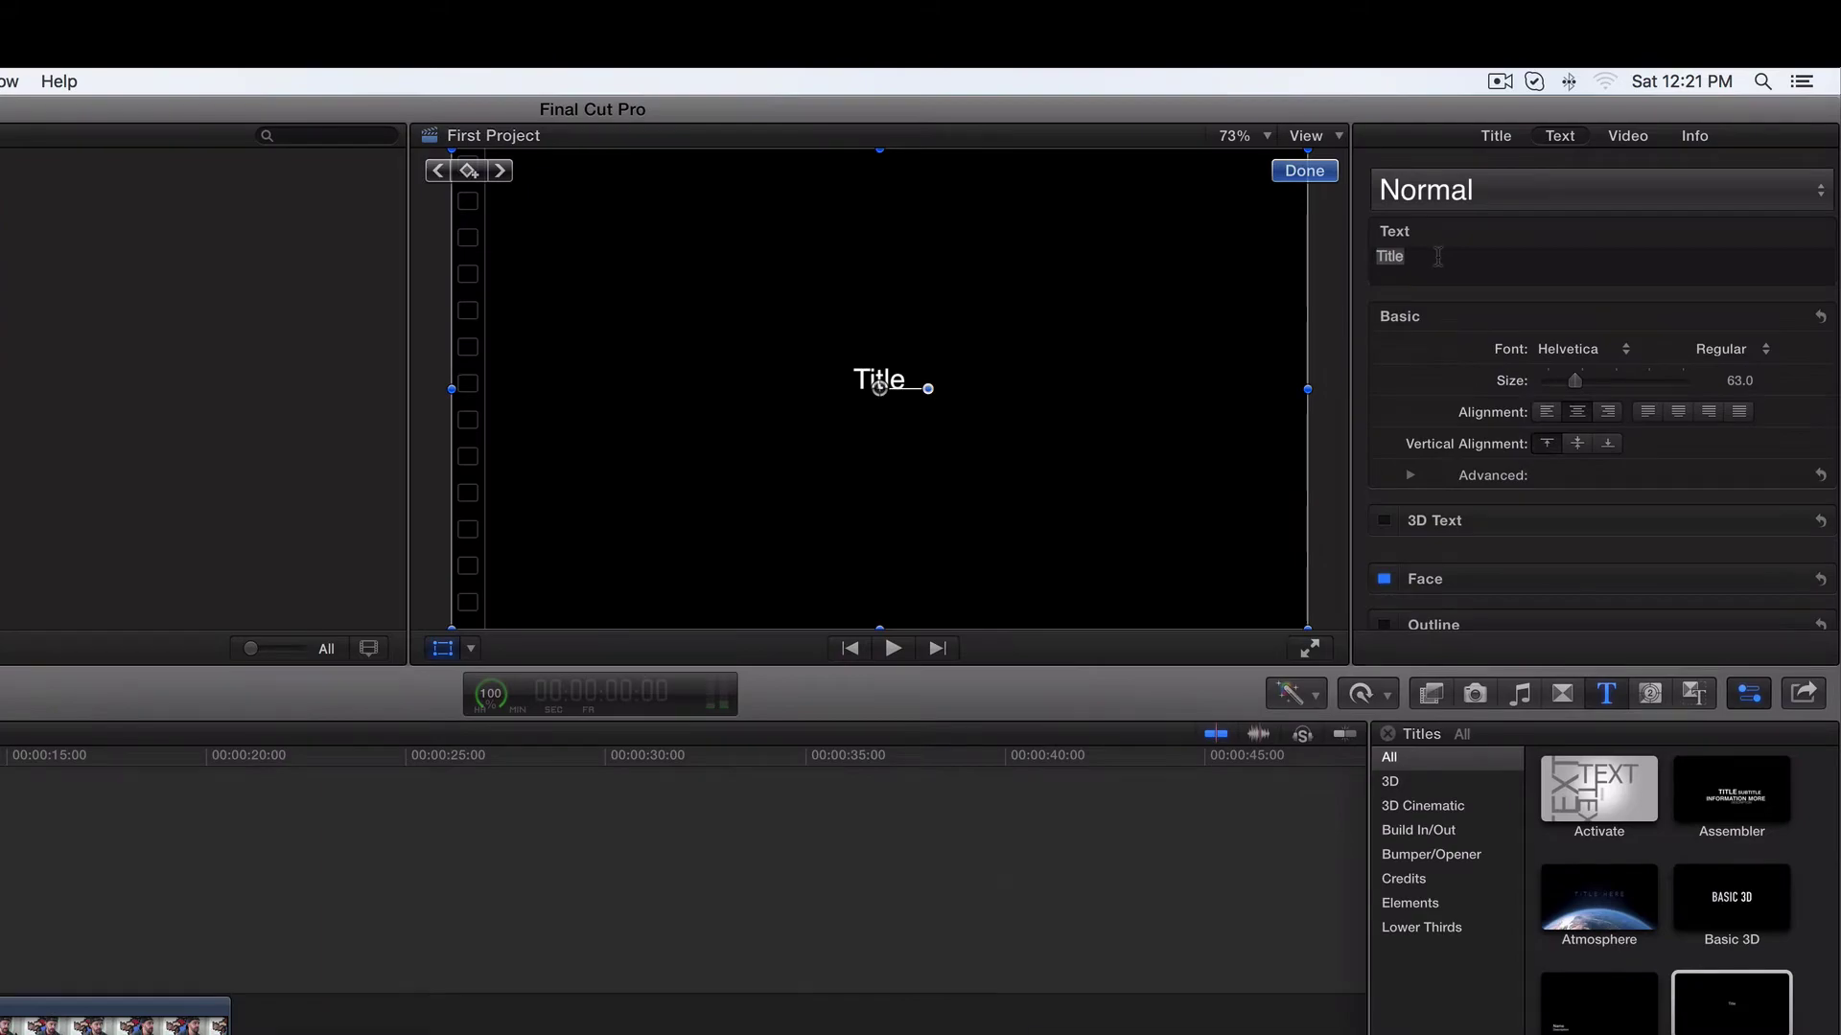
click(1438, 256)
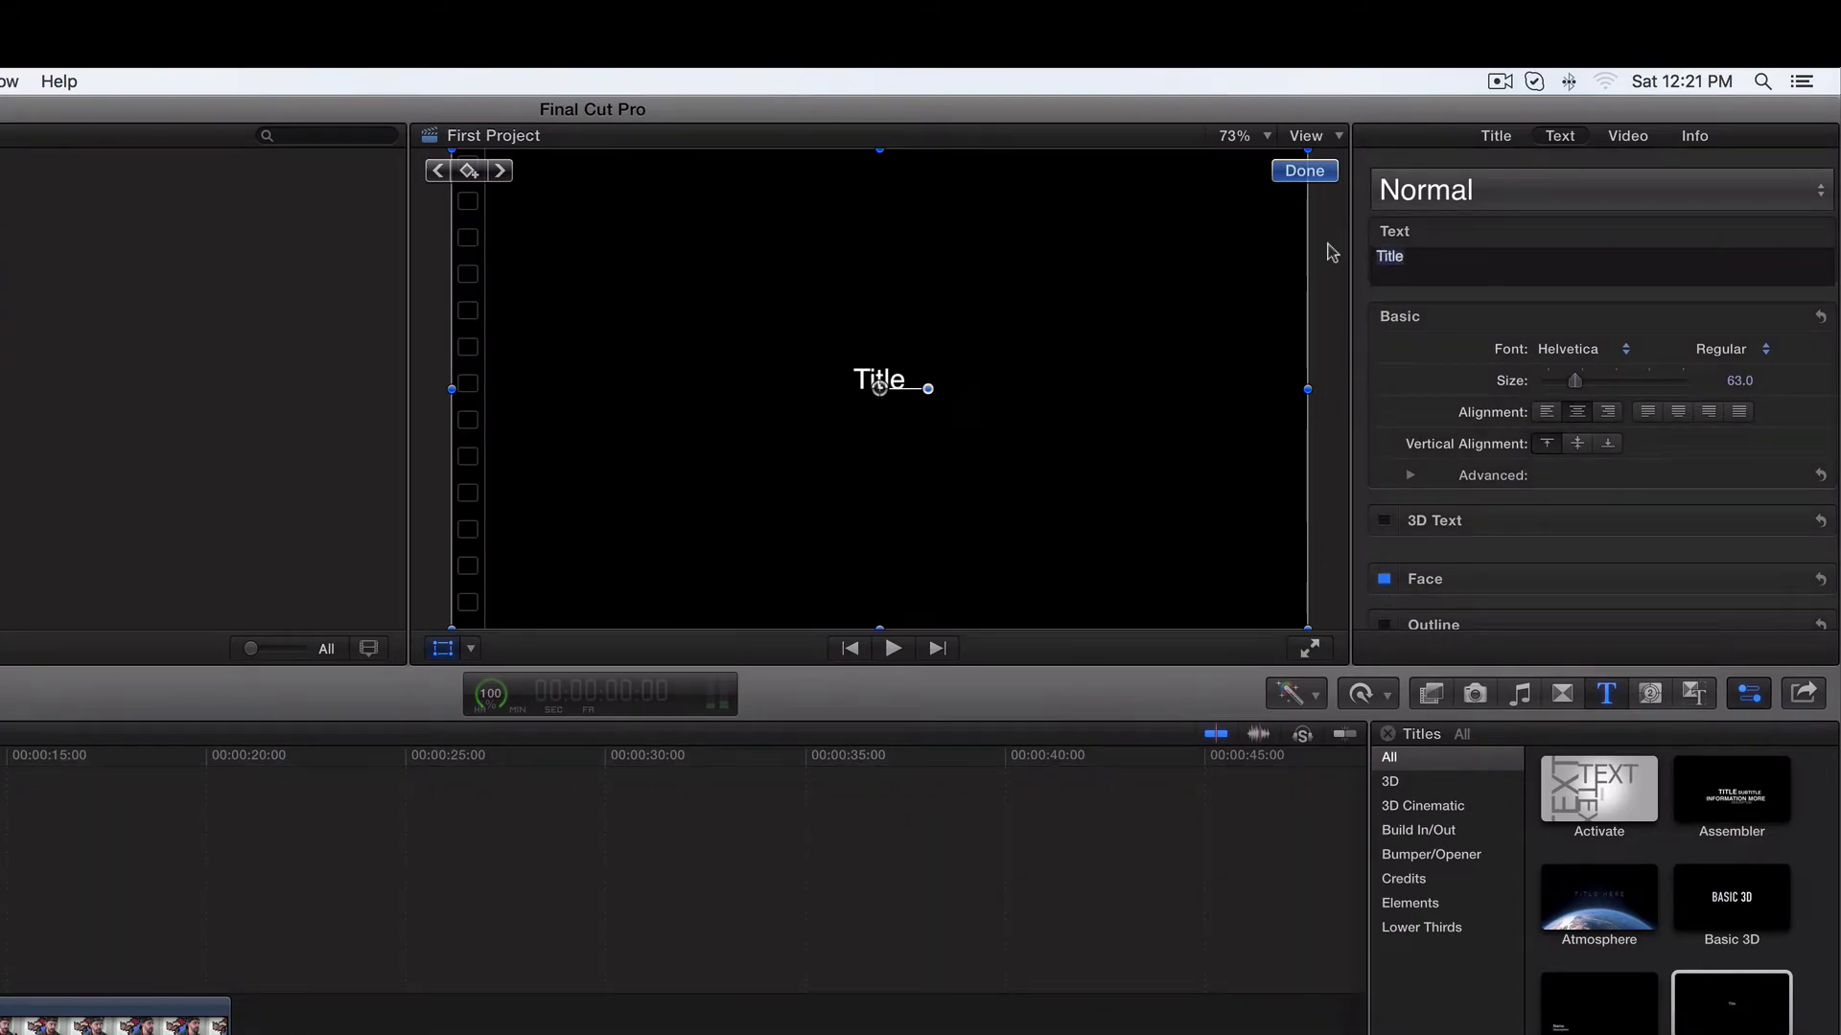
text(Hello Wo)
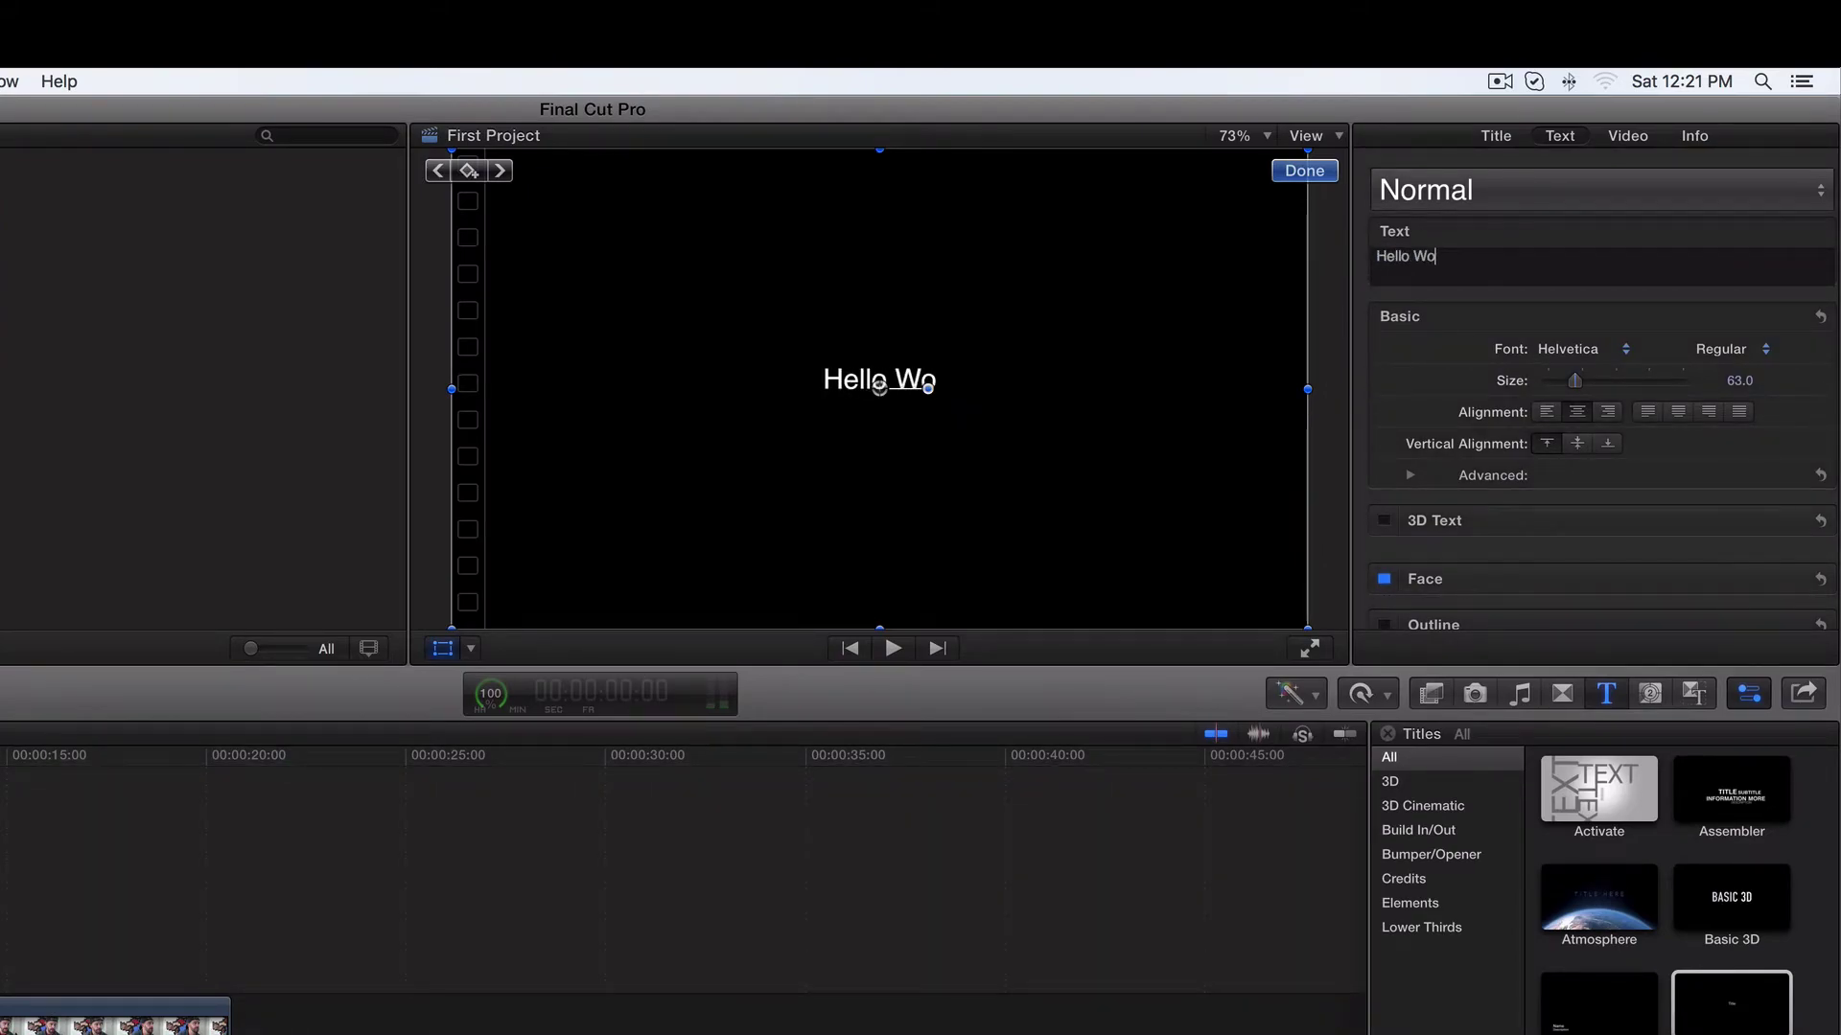
text(rld)
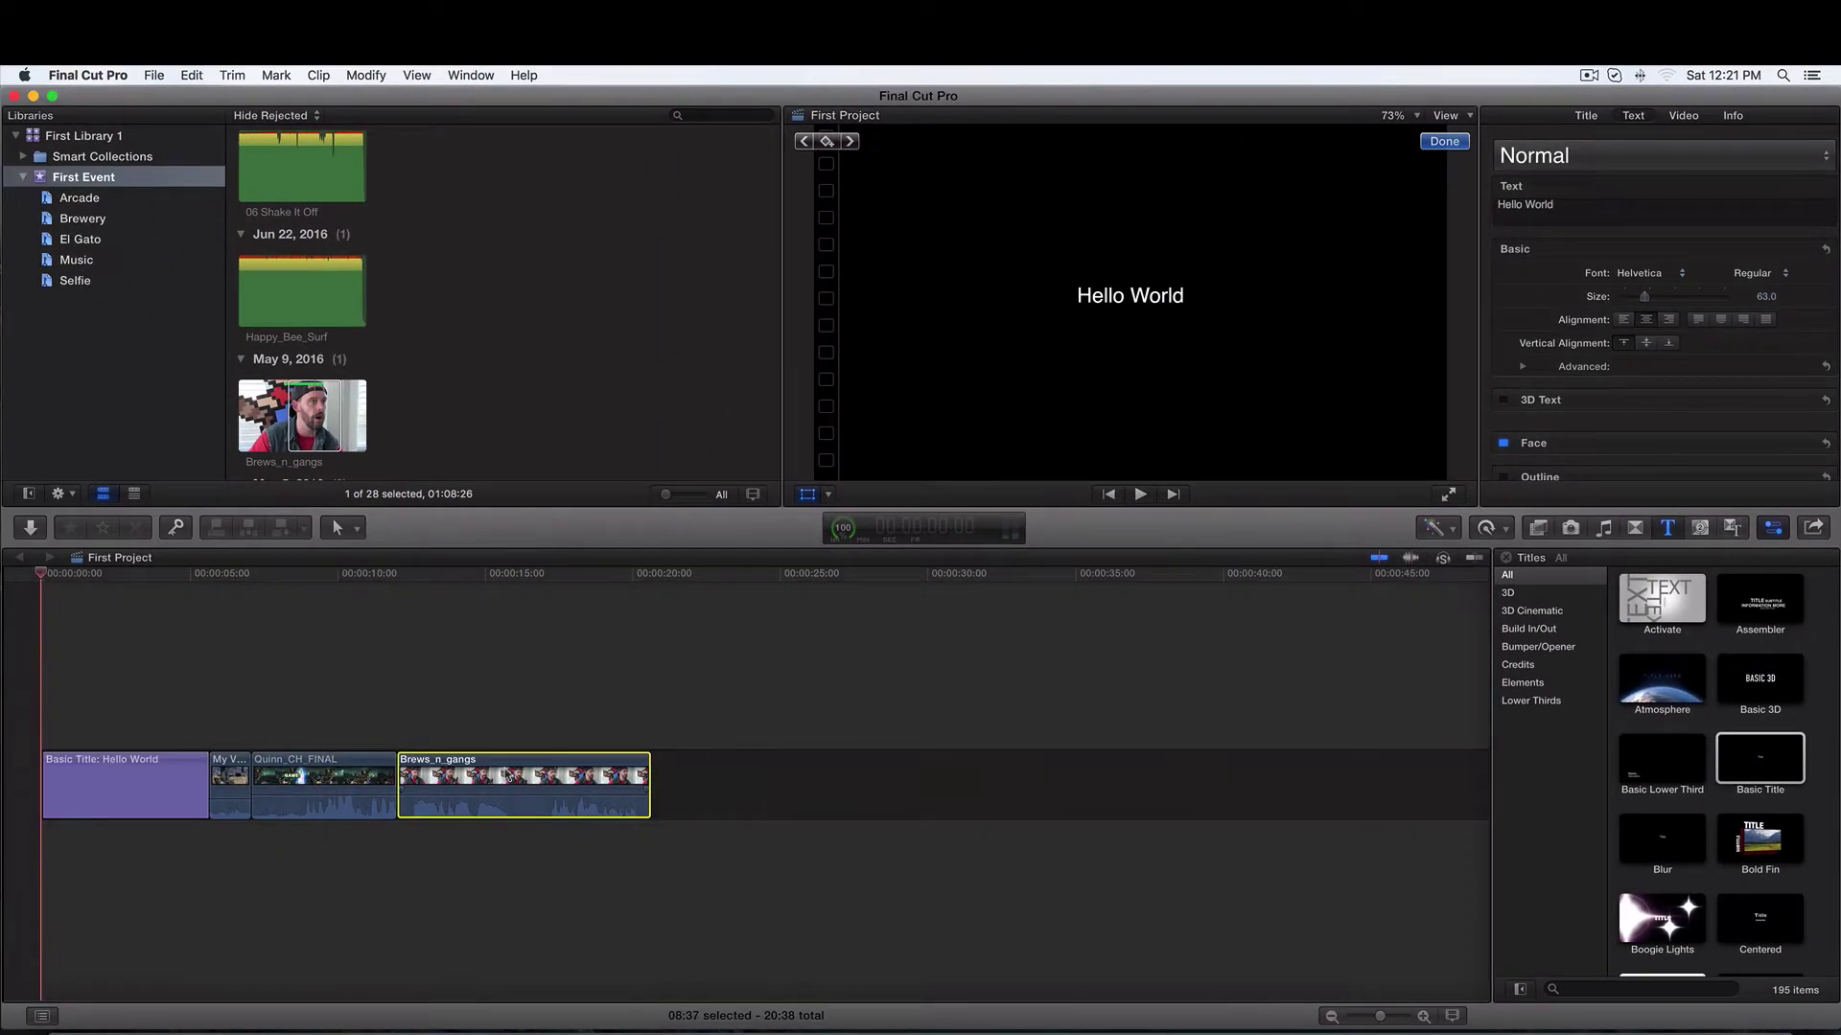
Finish the Hello World text edit, then preview Lower Thirds styles, scrolling down through the list
key(Escape)
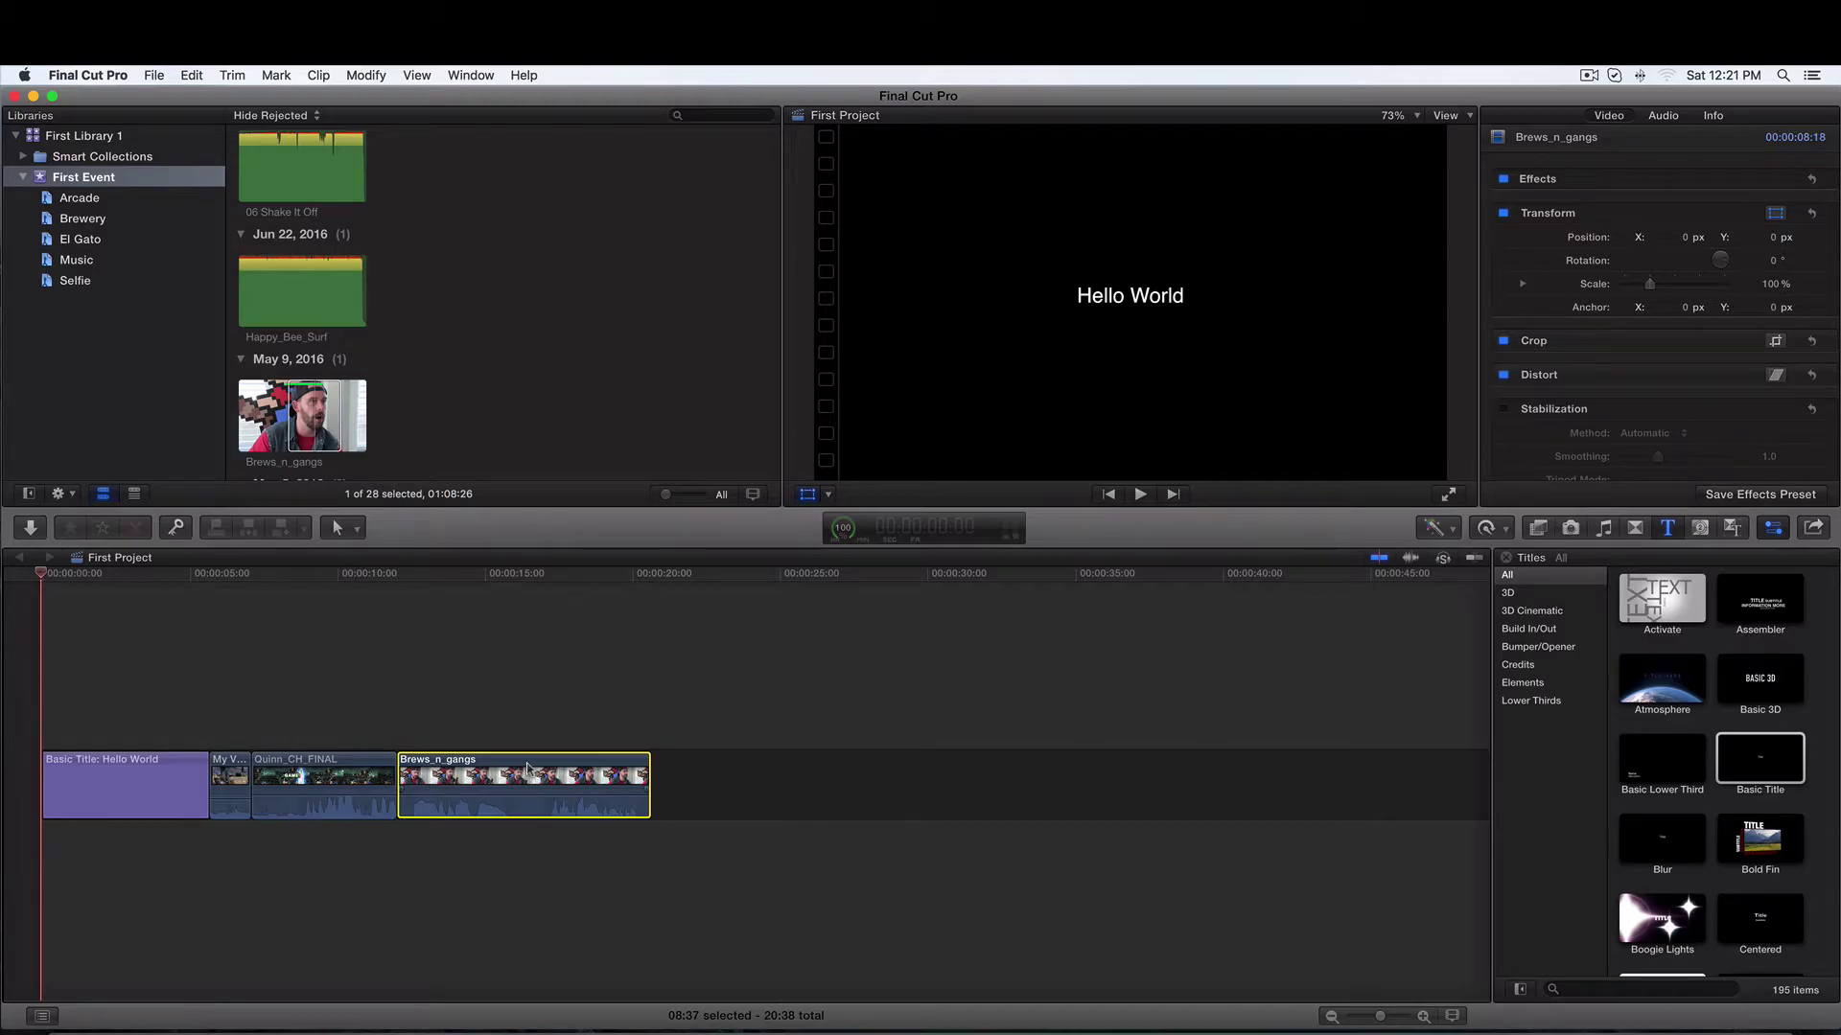
click(1516, 701)
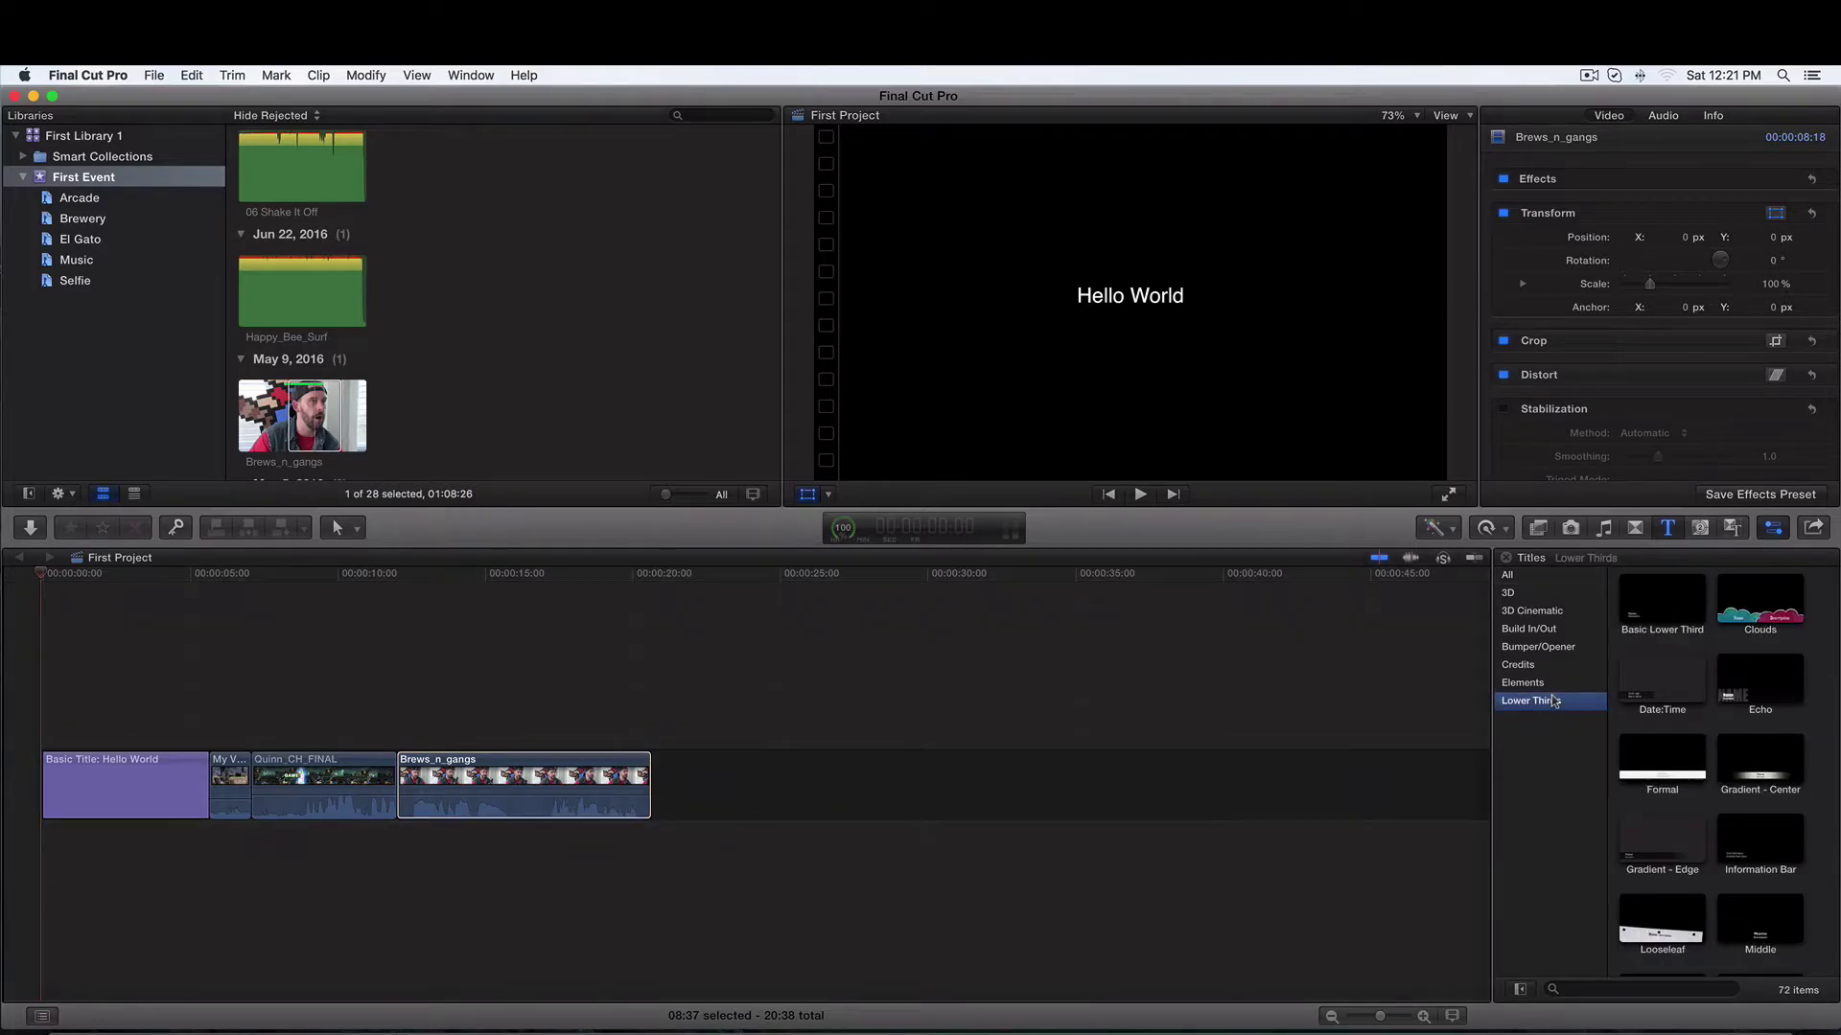
click(1635, 606)
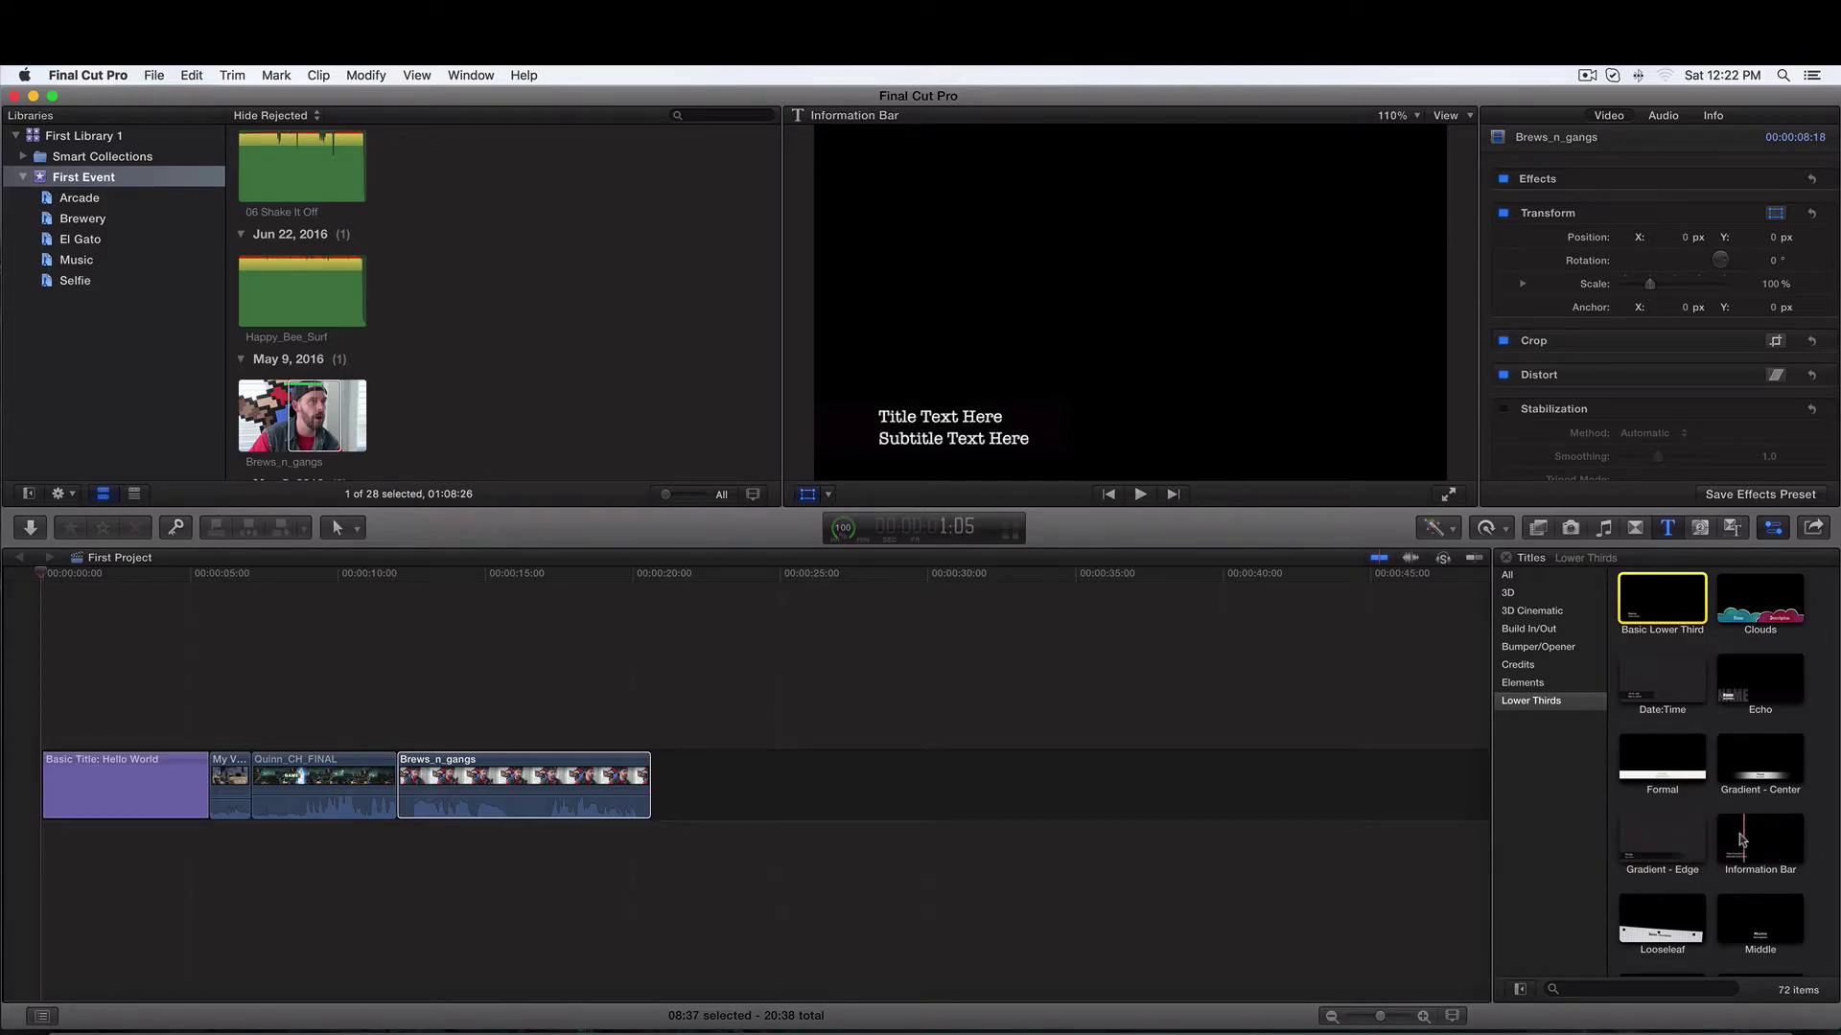
scroll(1649, 892, down, 5)
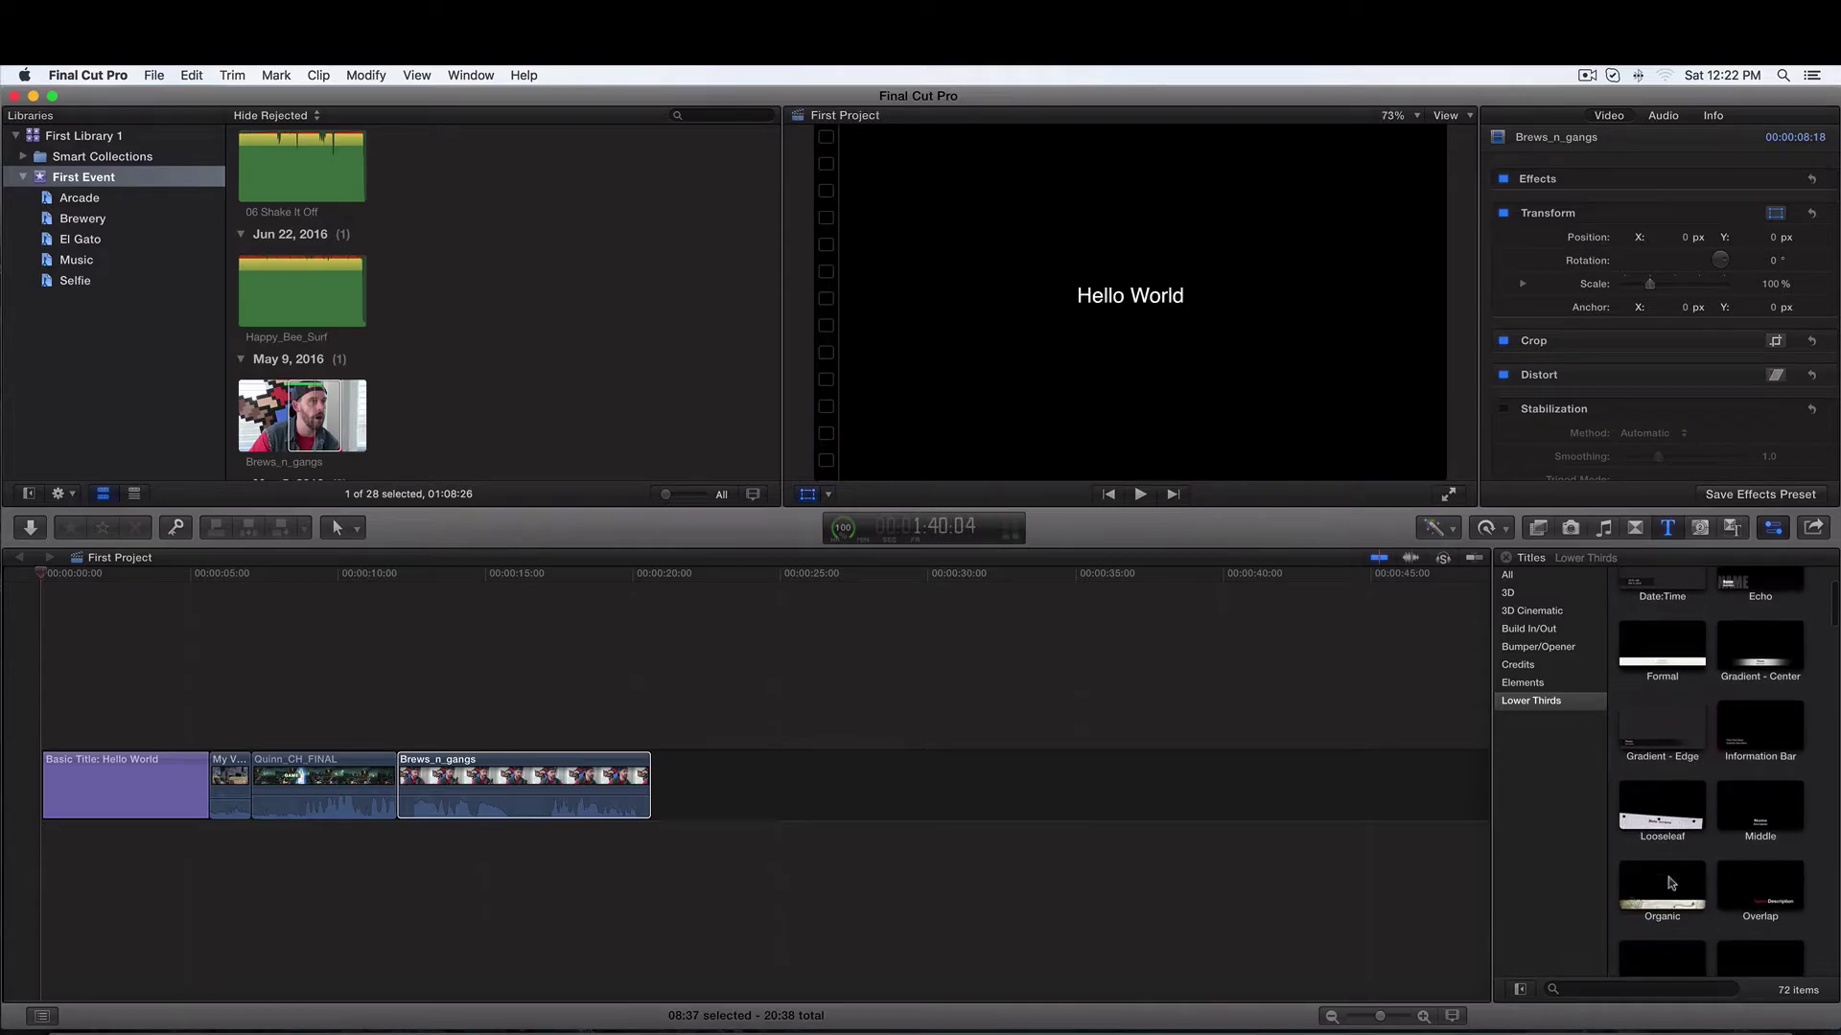
scroll(1670, 864, down, 3)
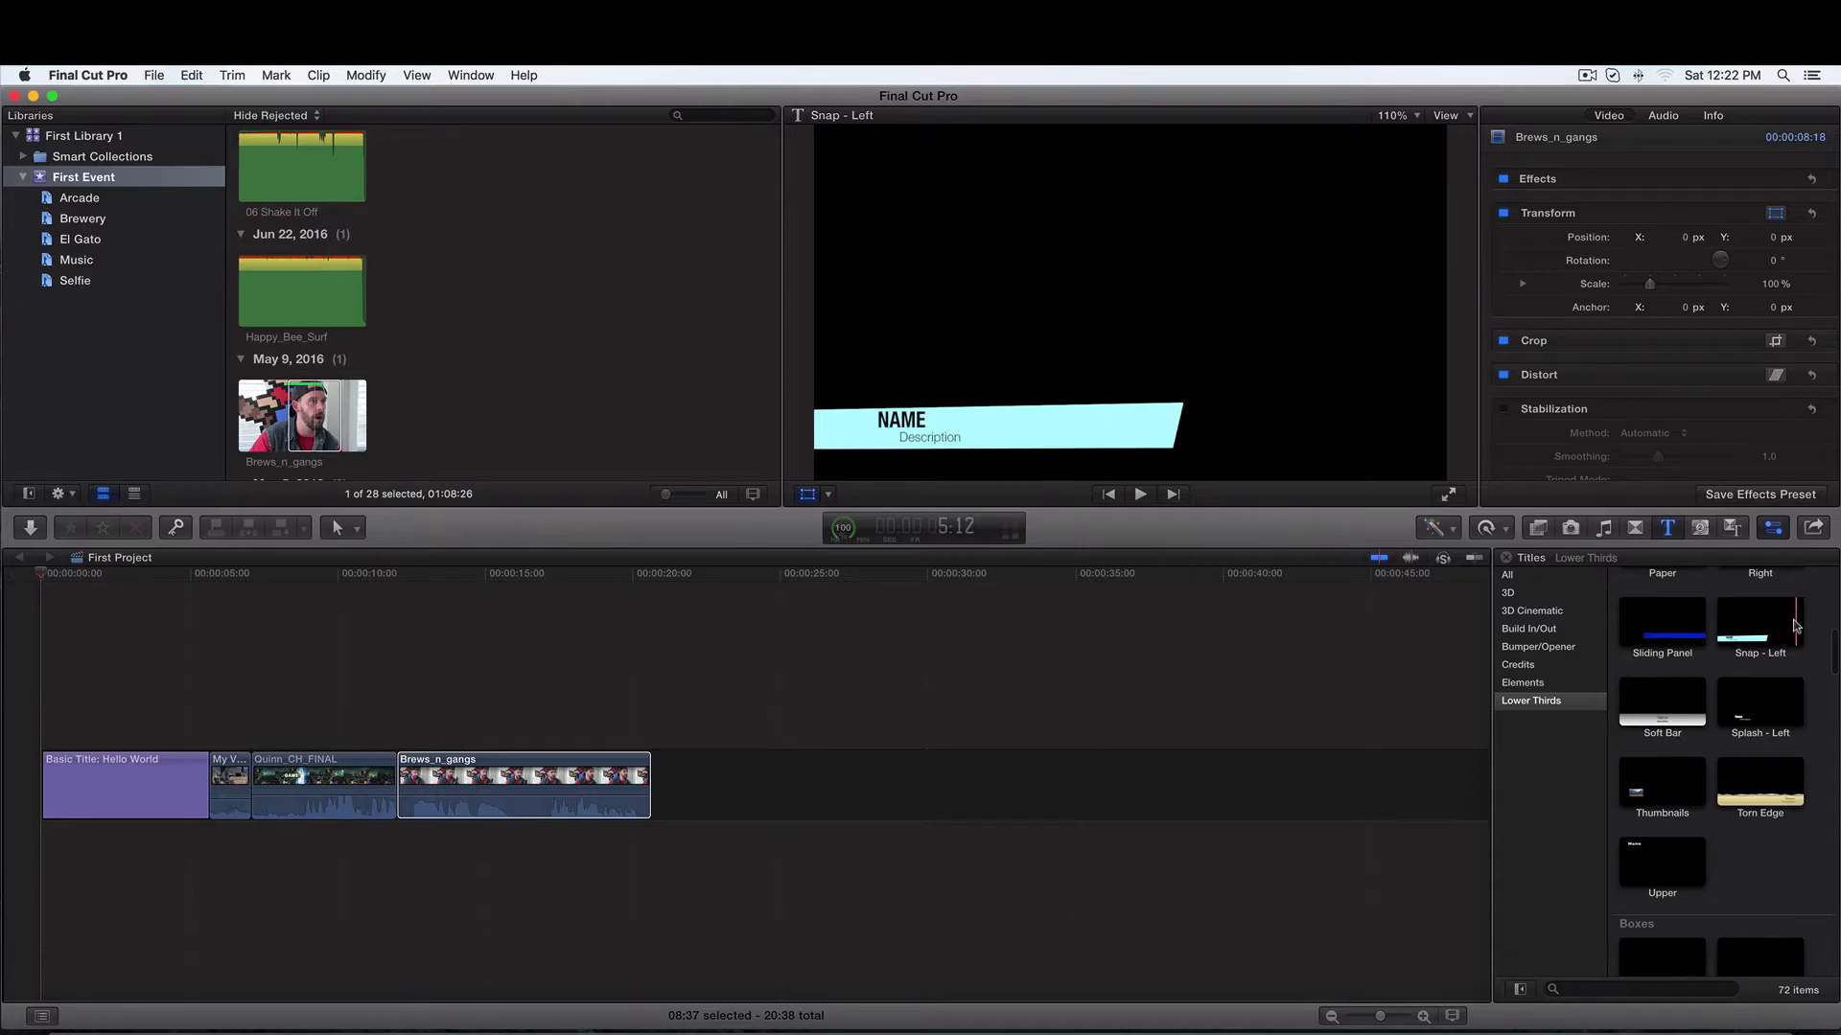
scroll(1641, 748, down, 1)
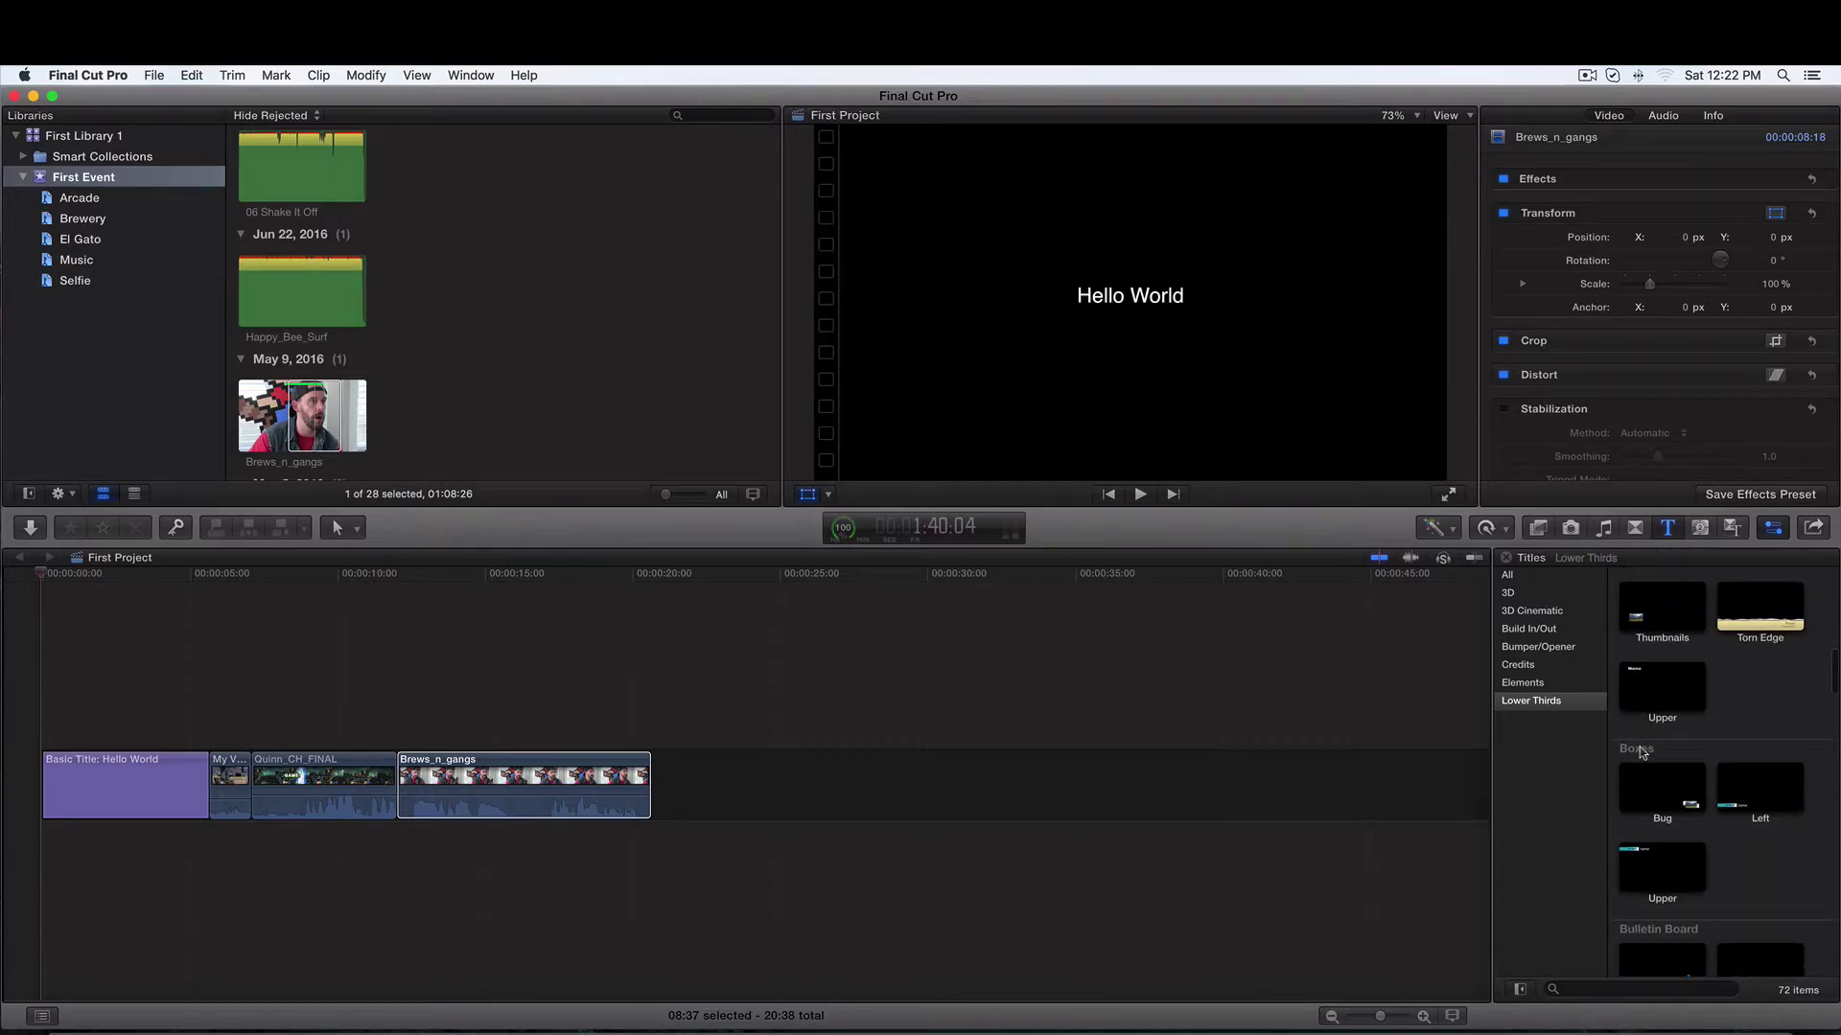
scroll(1641, 753, down, 3)
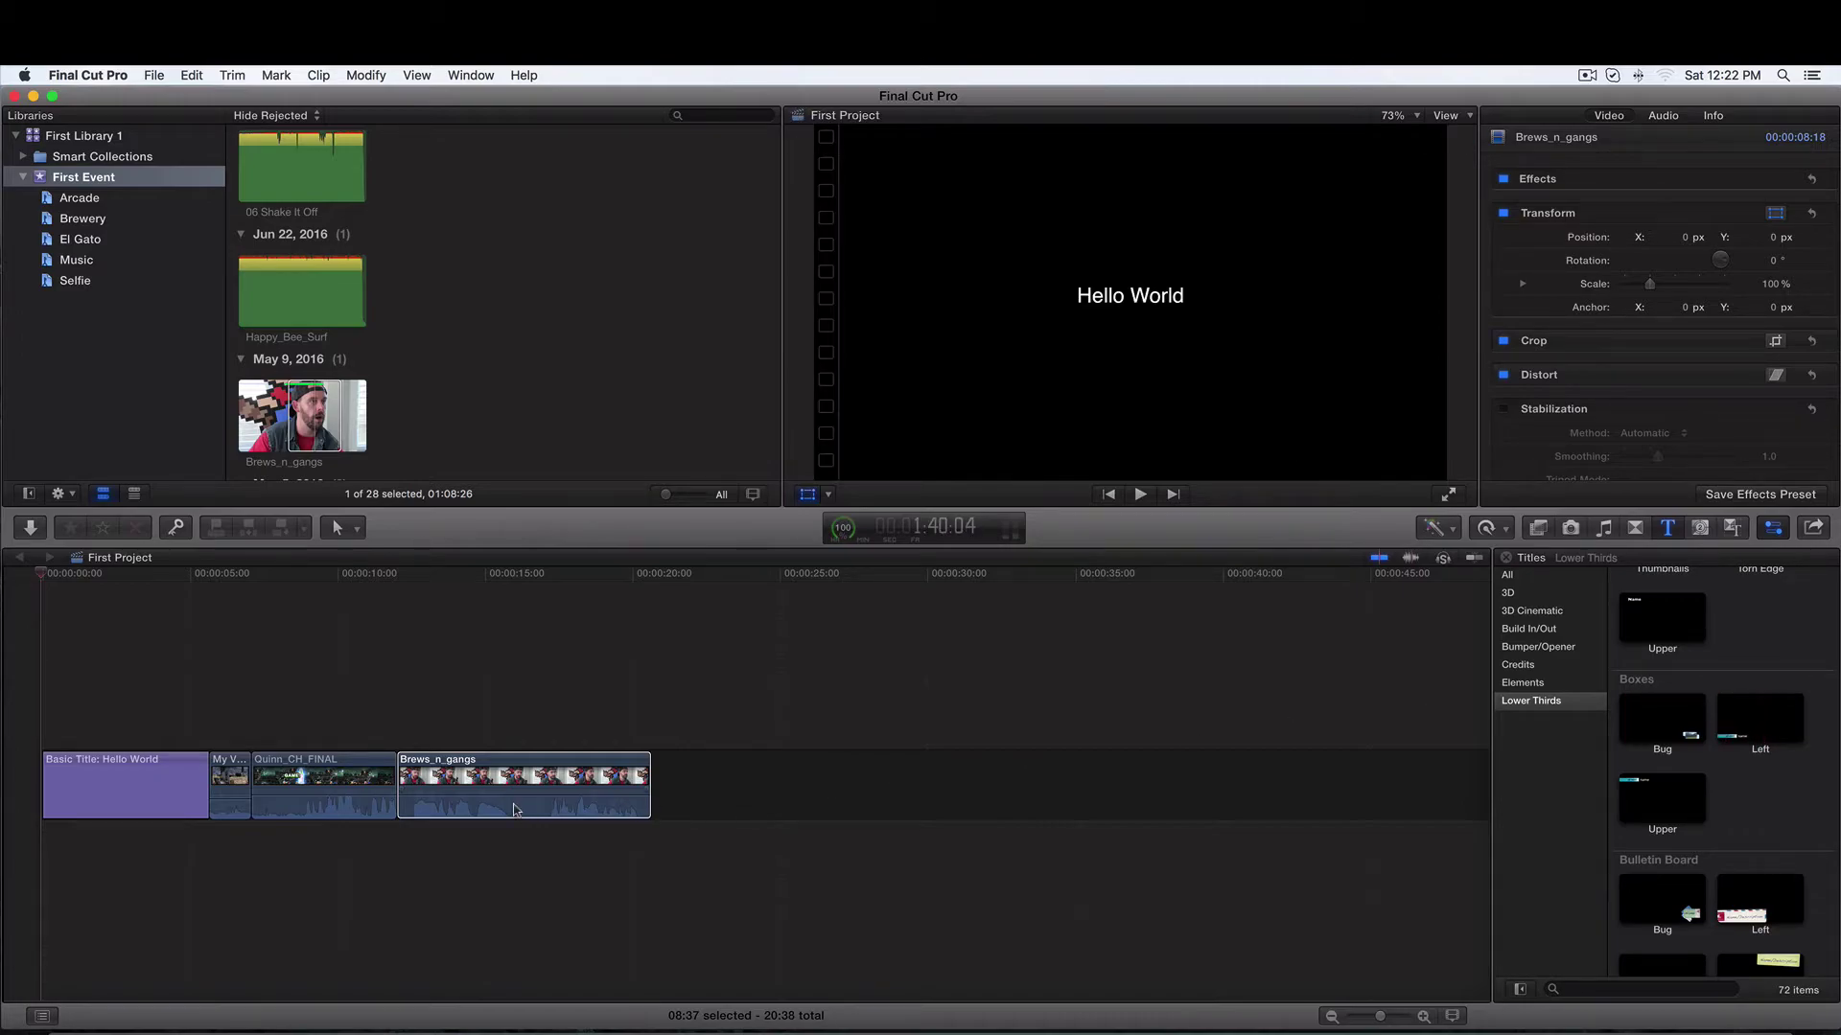
Mark an In/Out range on Brews_n_gangs starting about 12 seconds into the project
click(413, 779)
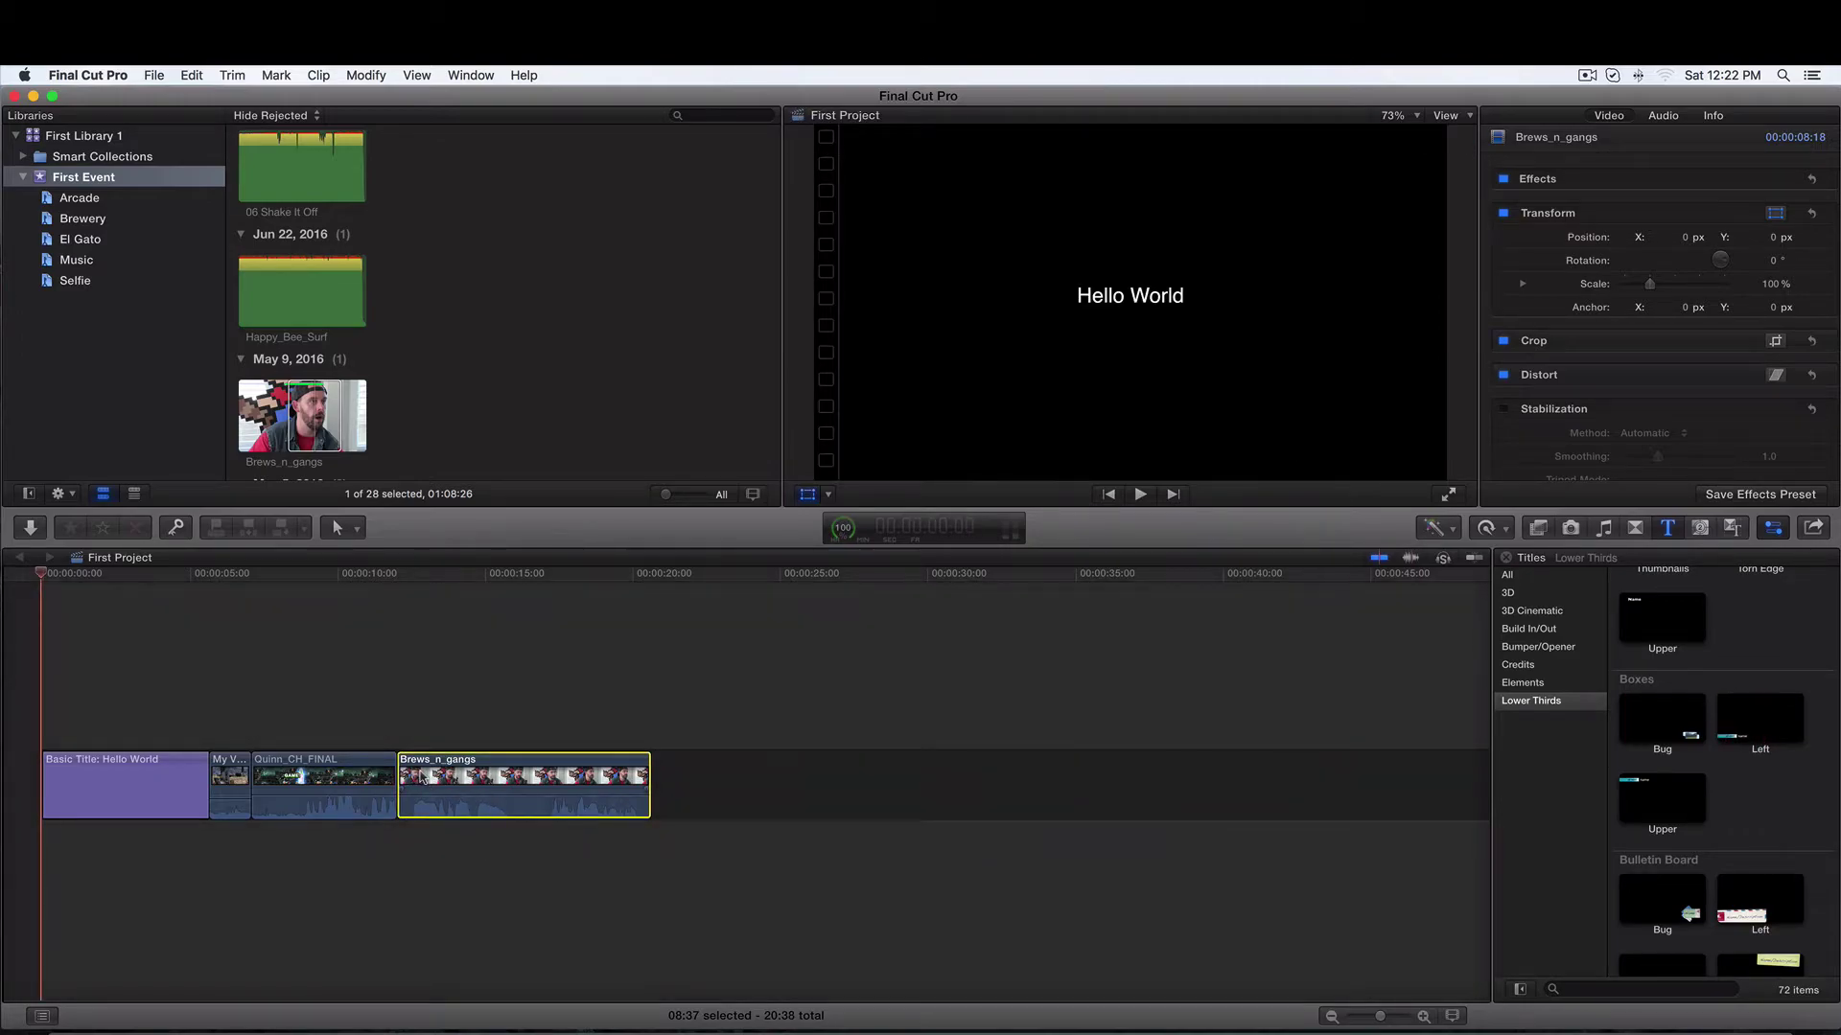
drag(40, 573, 415, 594)
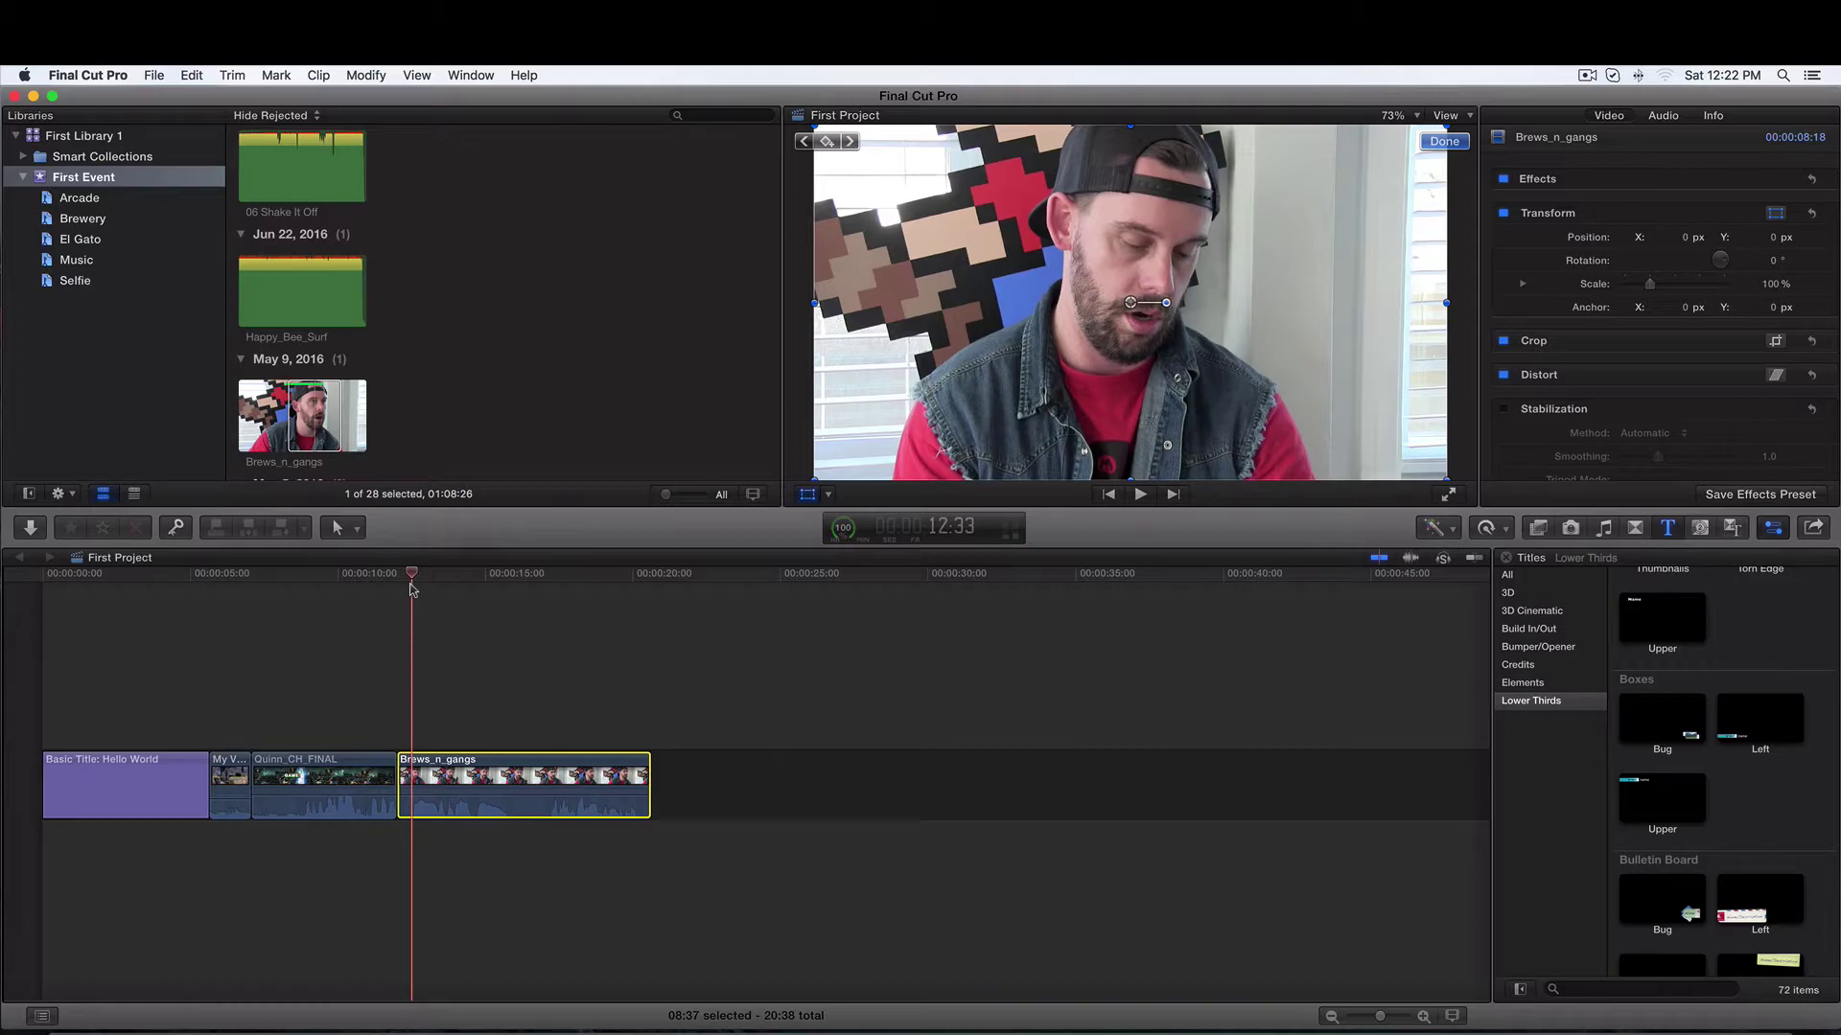
key(i)
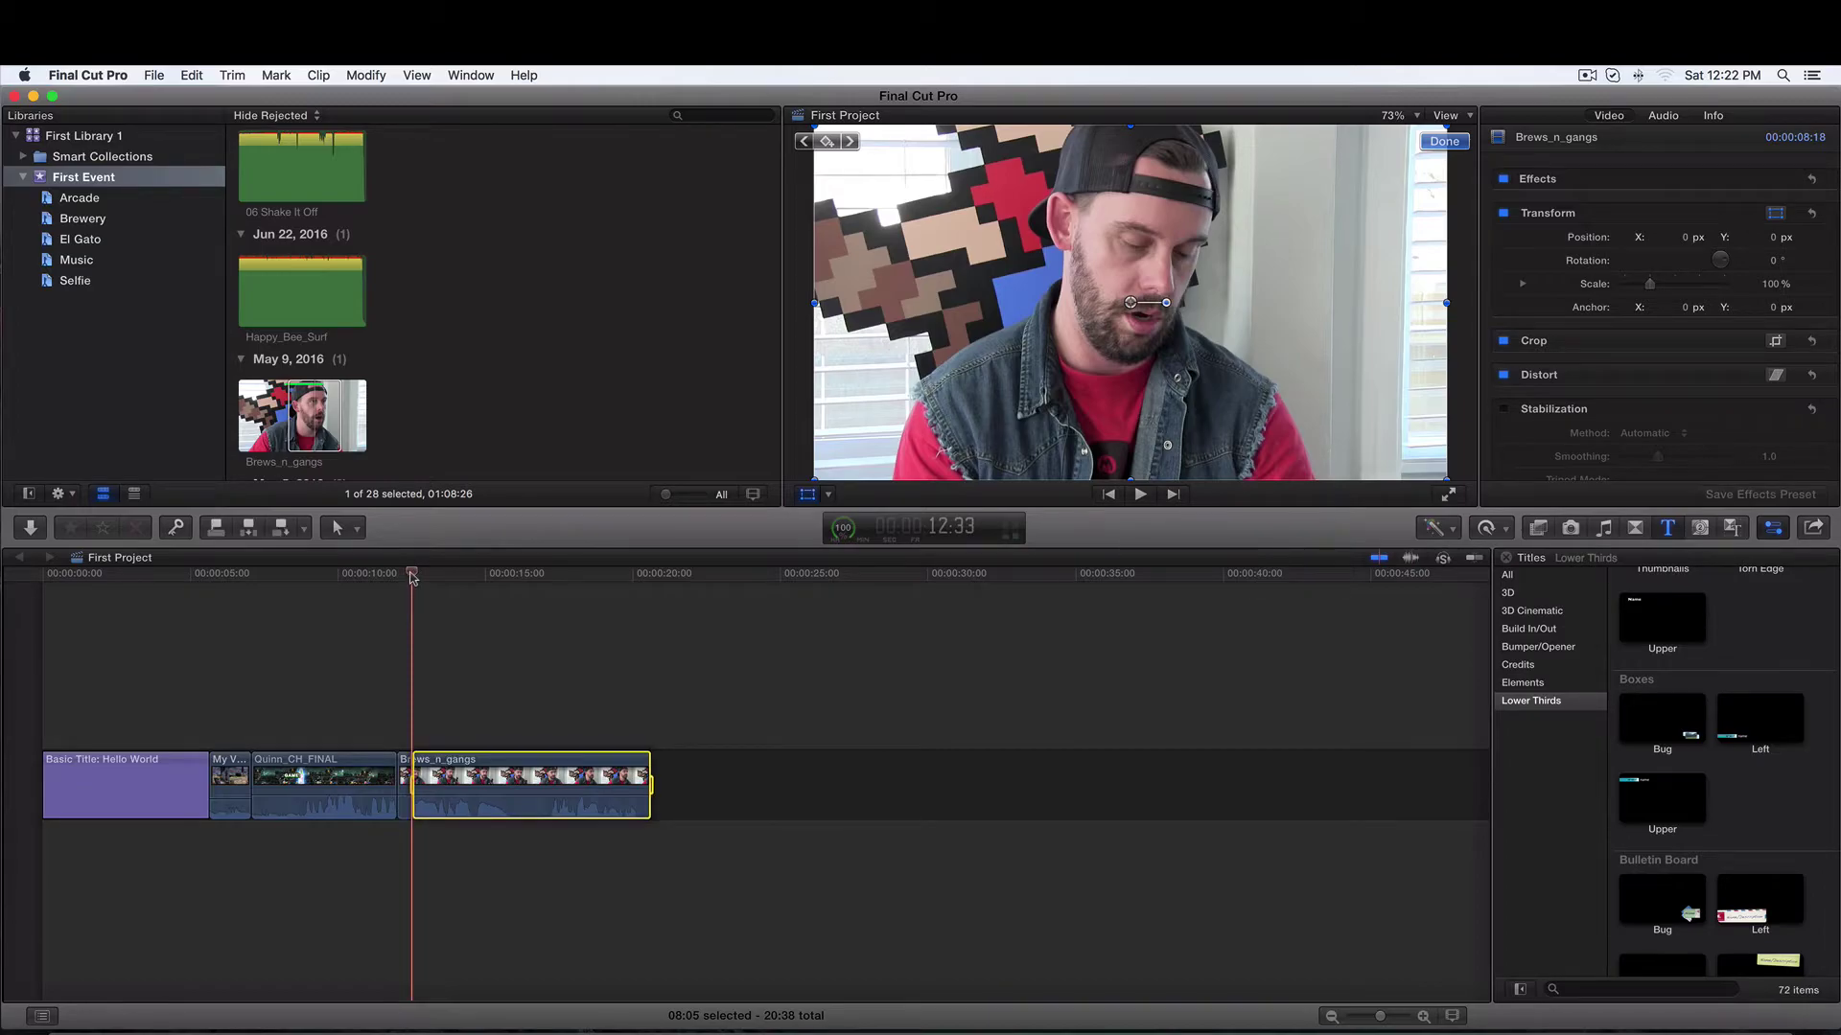
drag(412, 576, 508, 586)
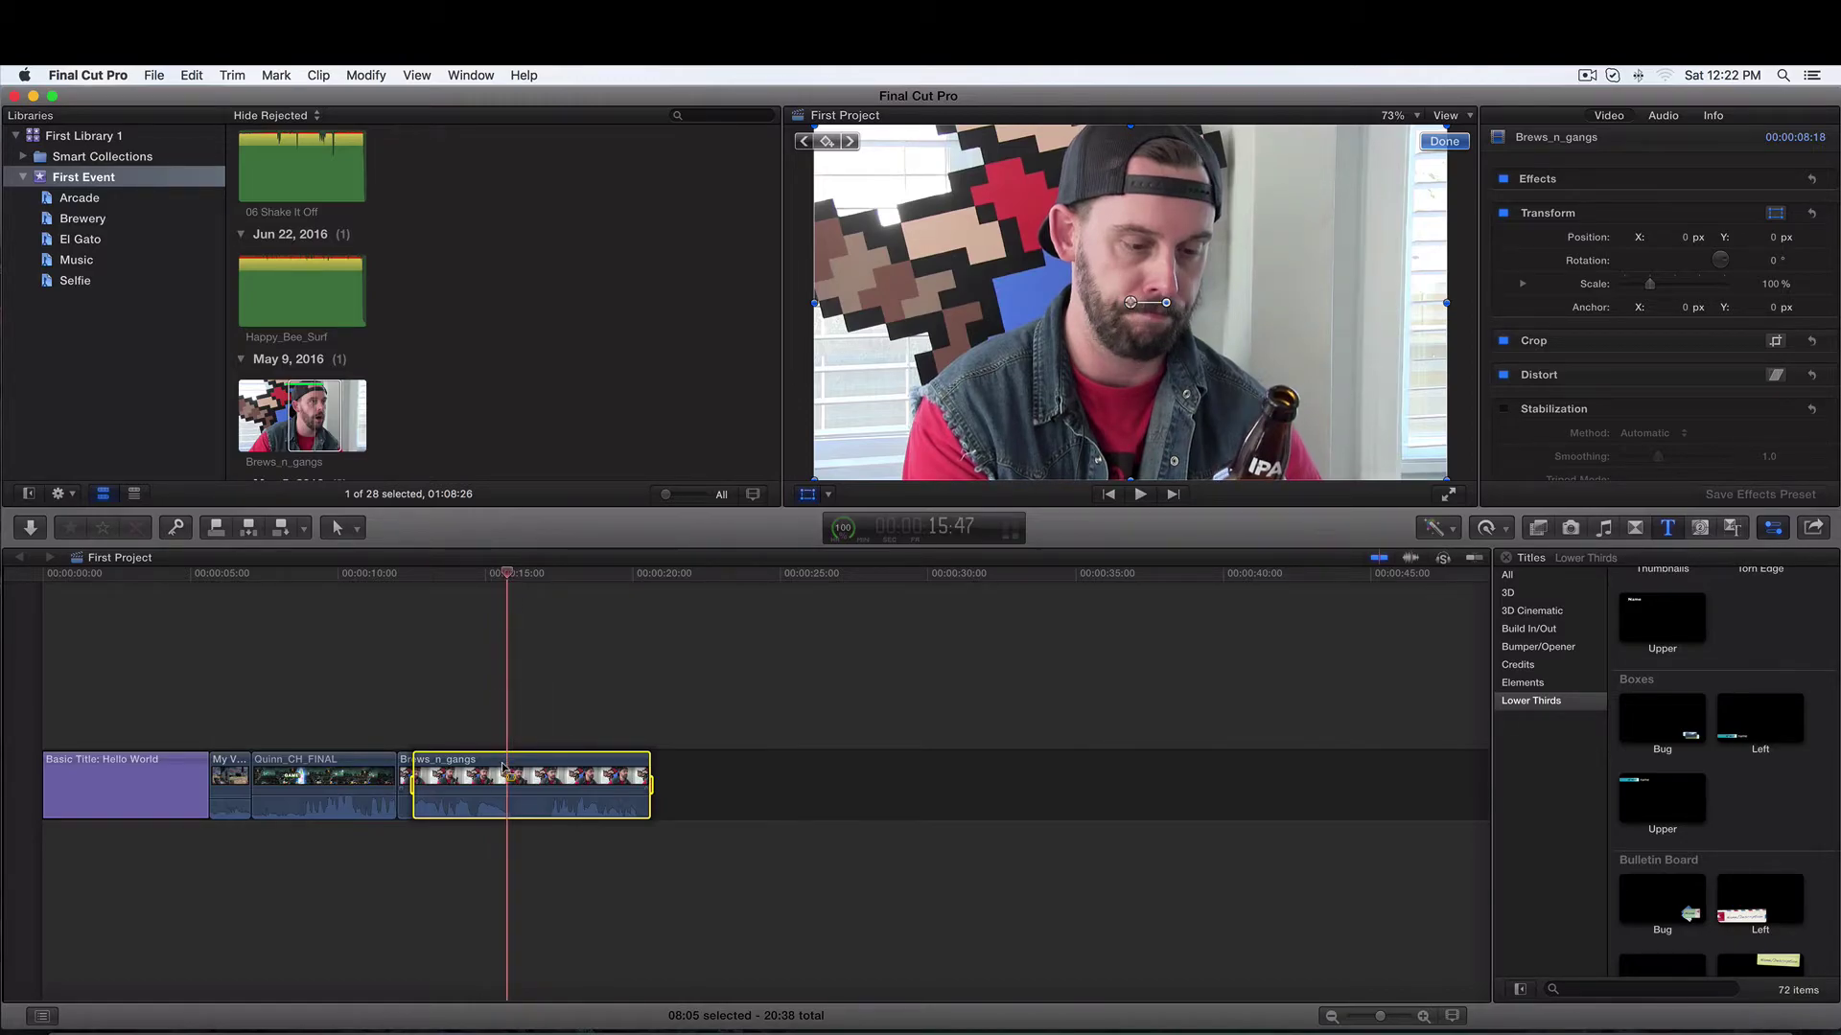
key(o)
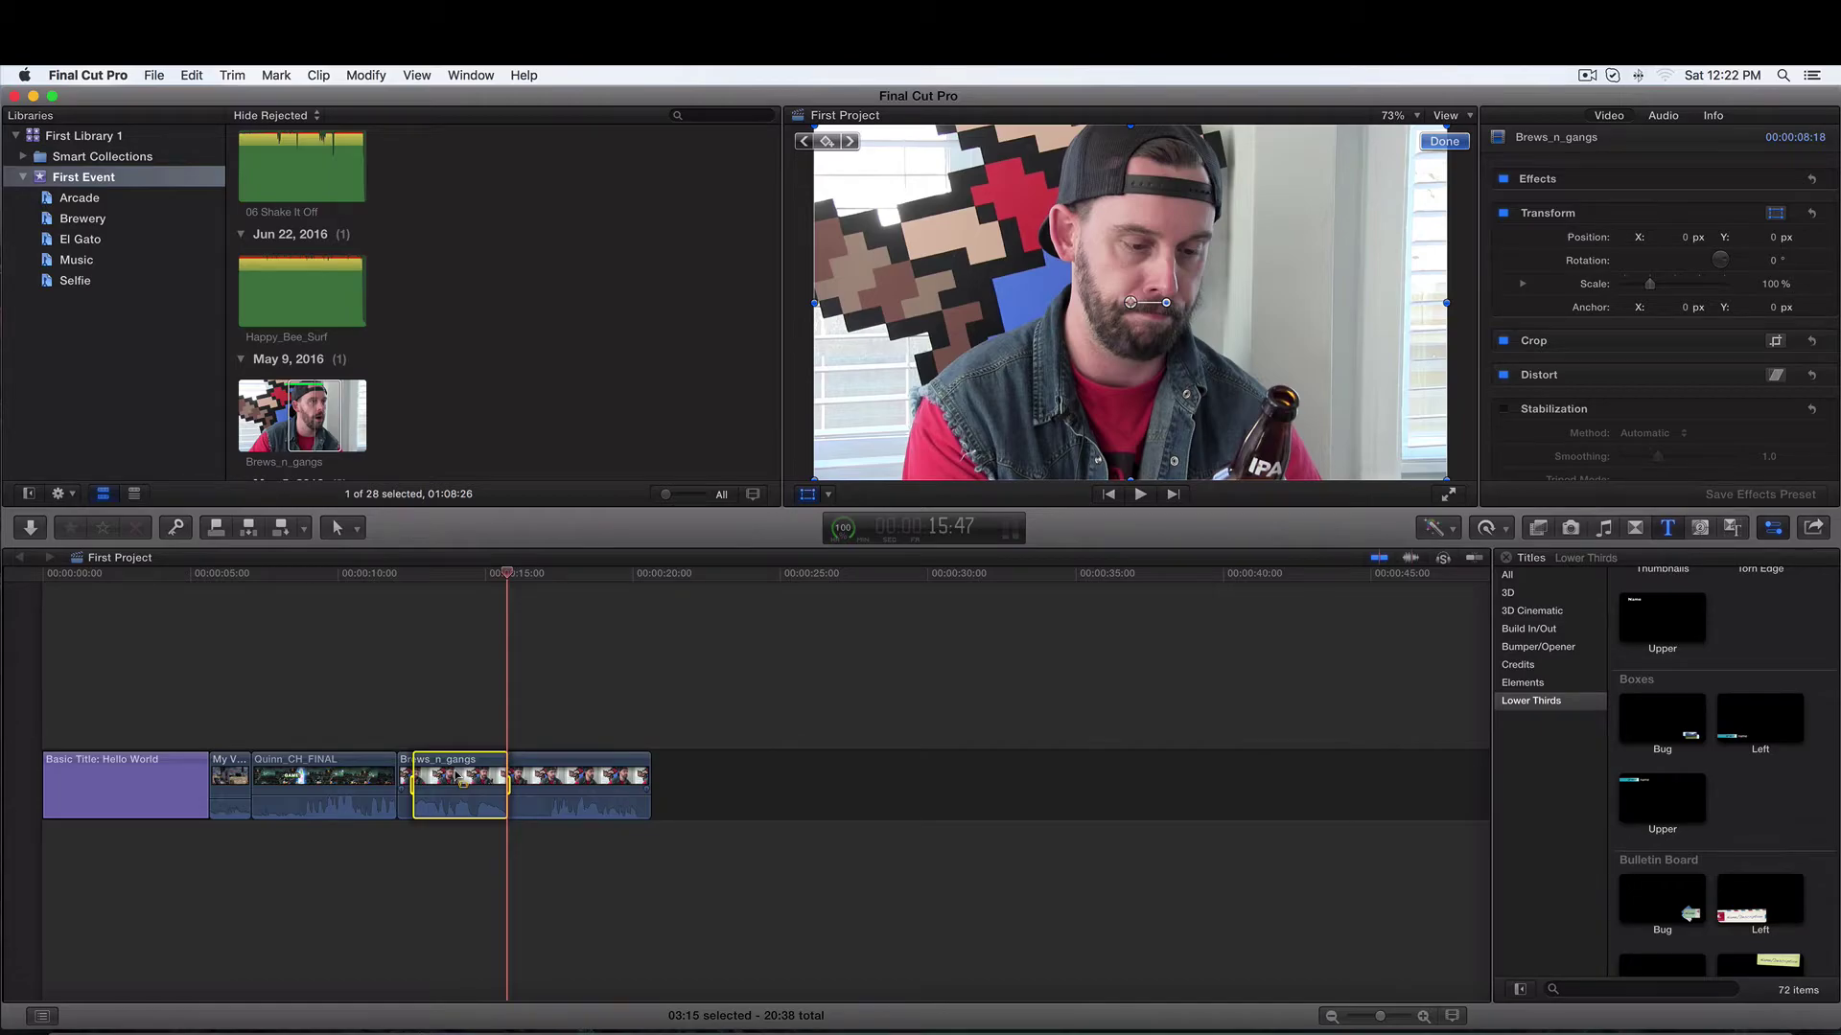
Connect the Boxes Left lower third over the marked range and play it back to preview
click(1767, 724)
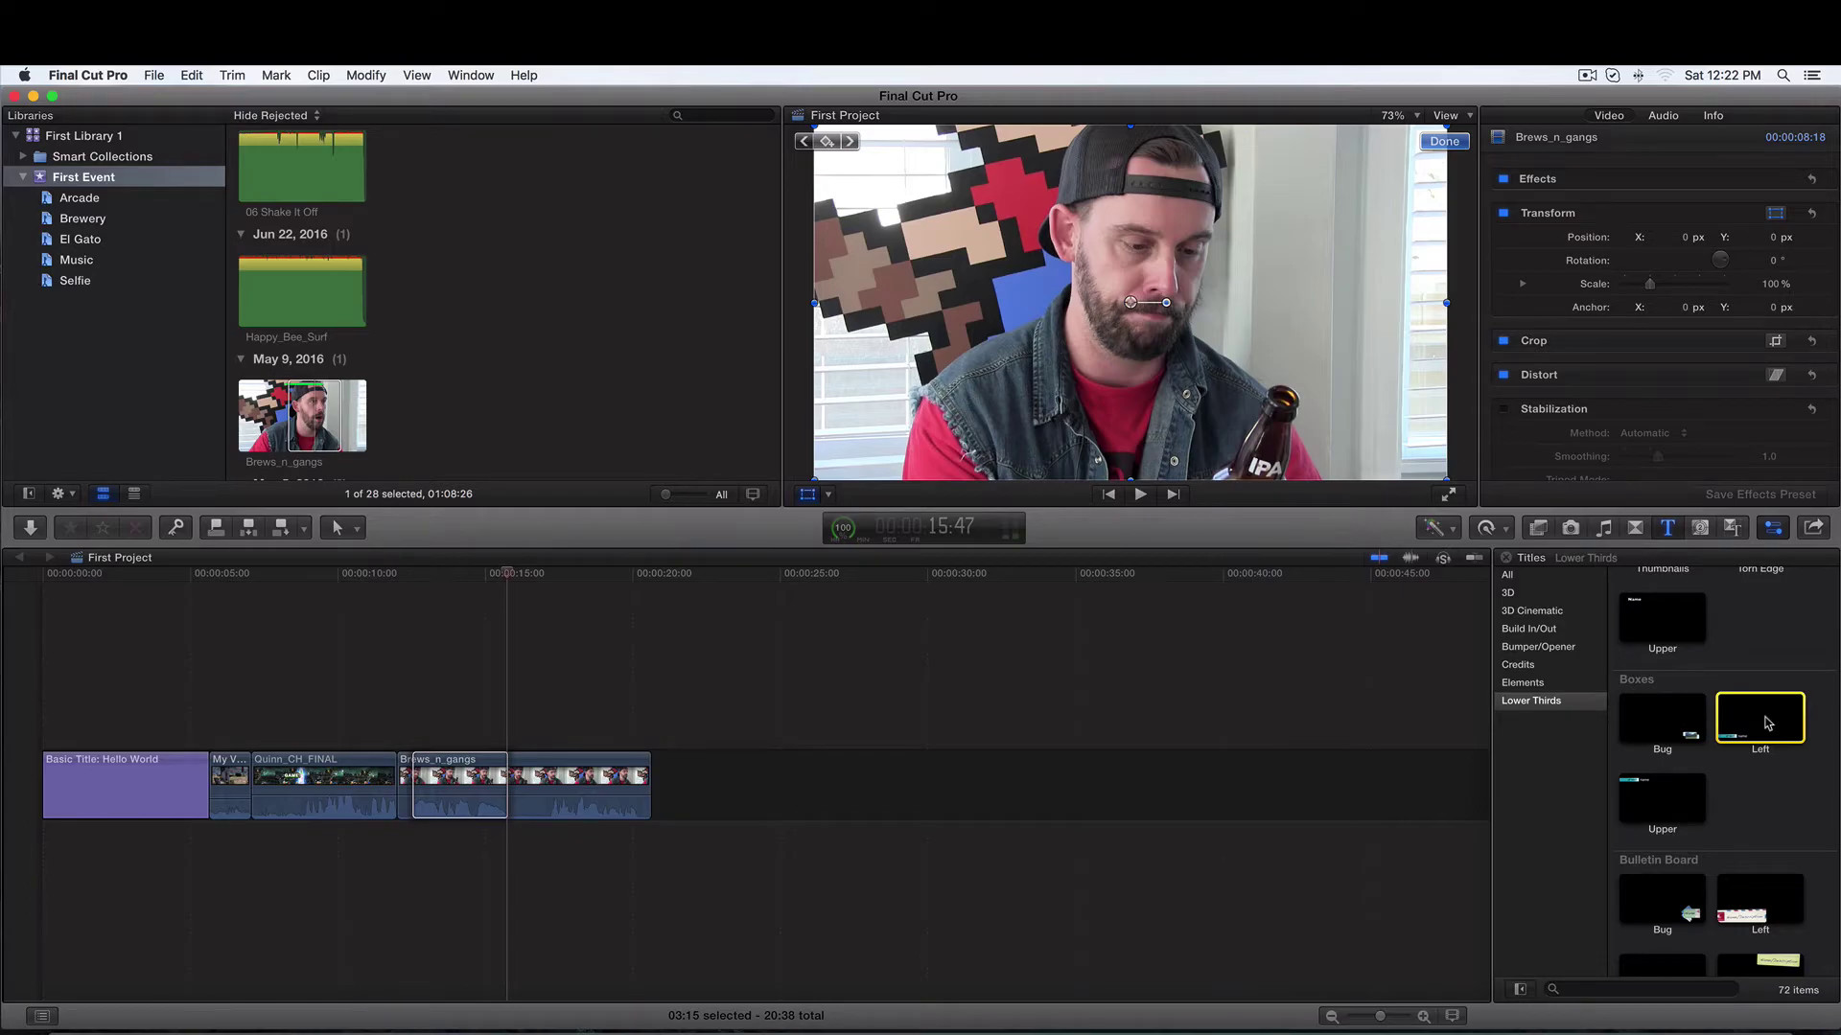
key(q)
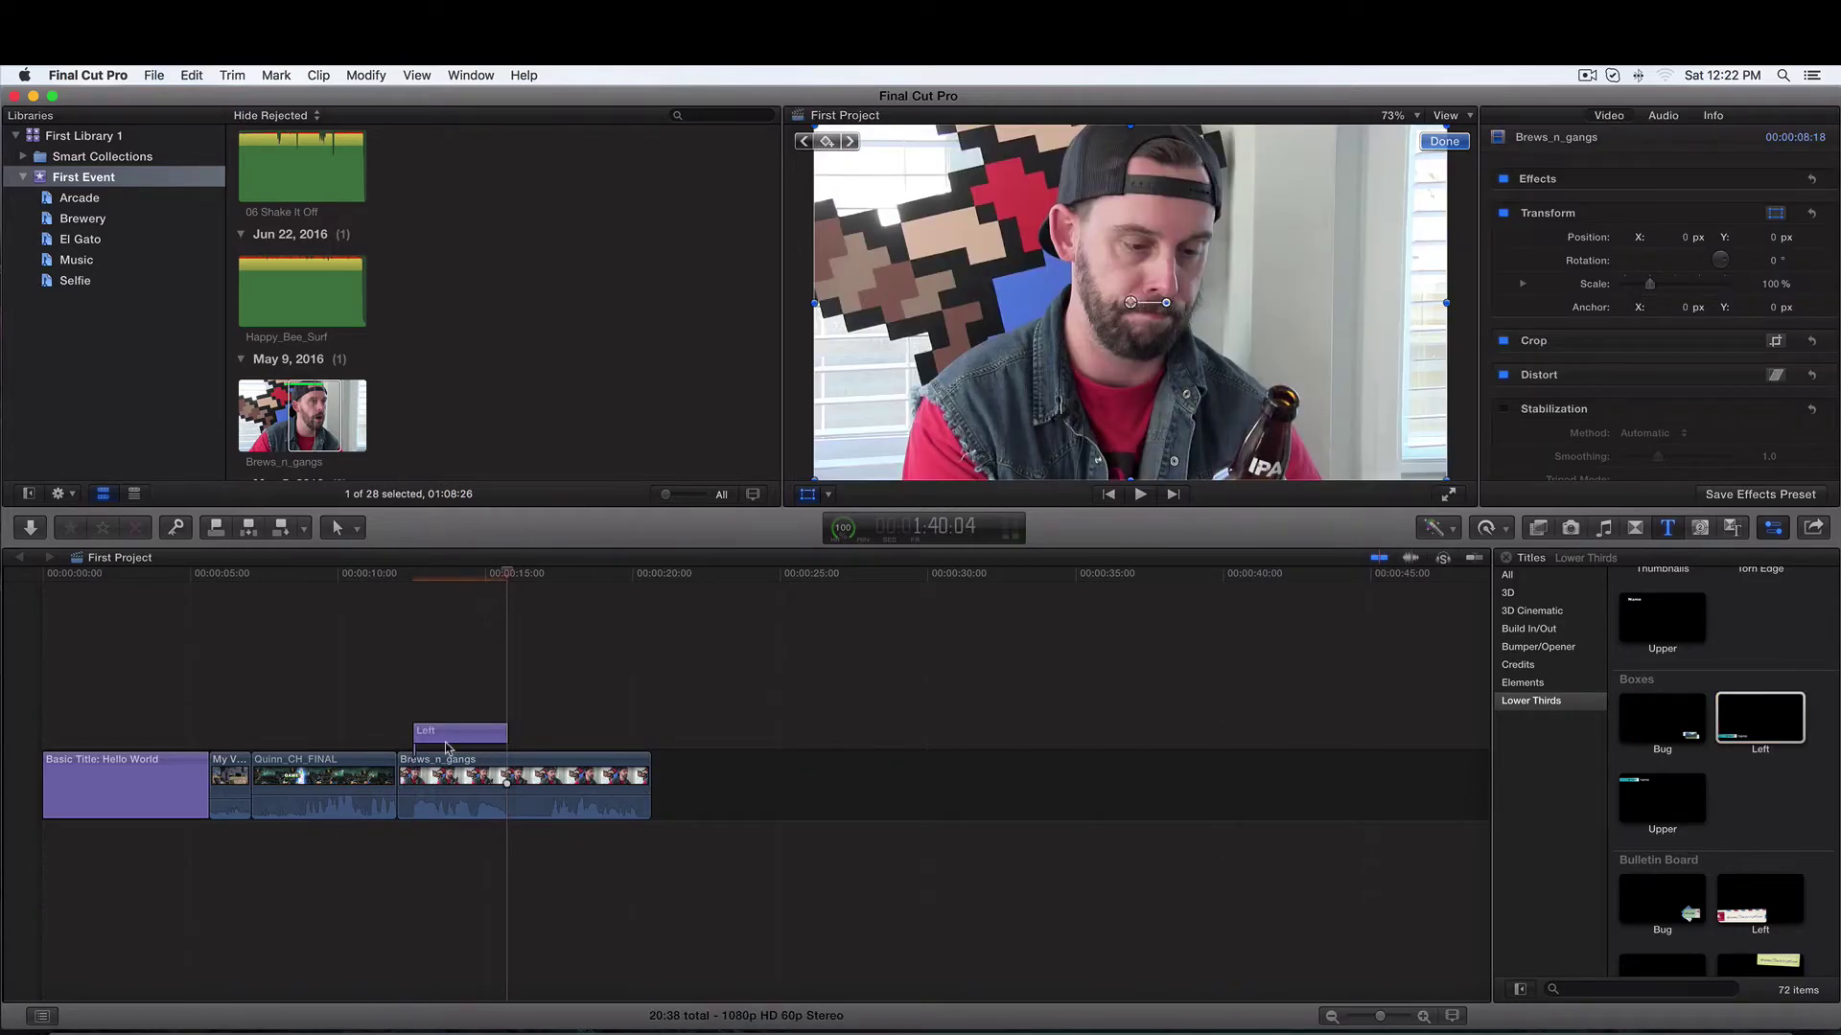
click(439, 735)
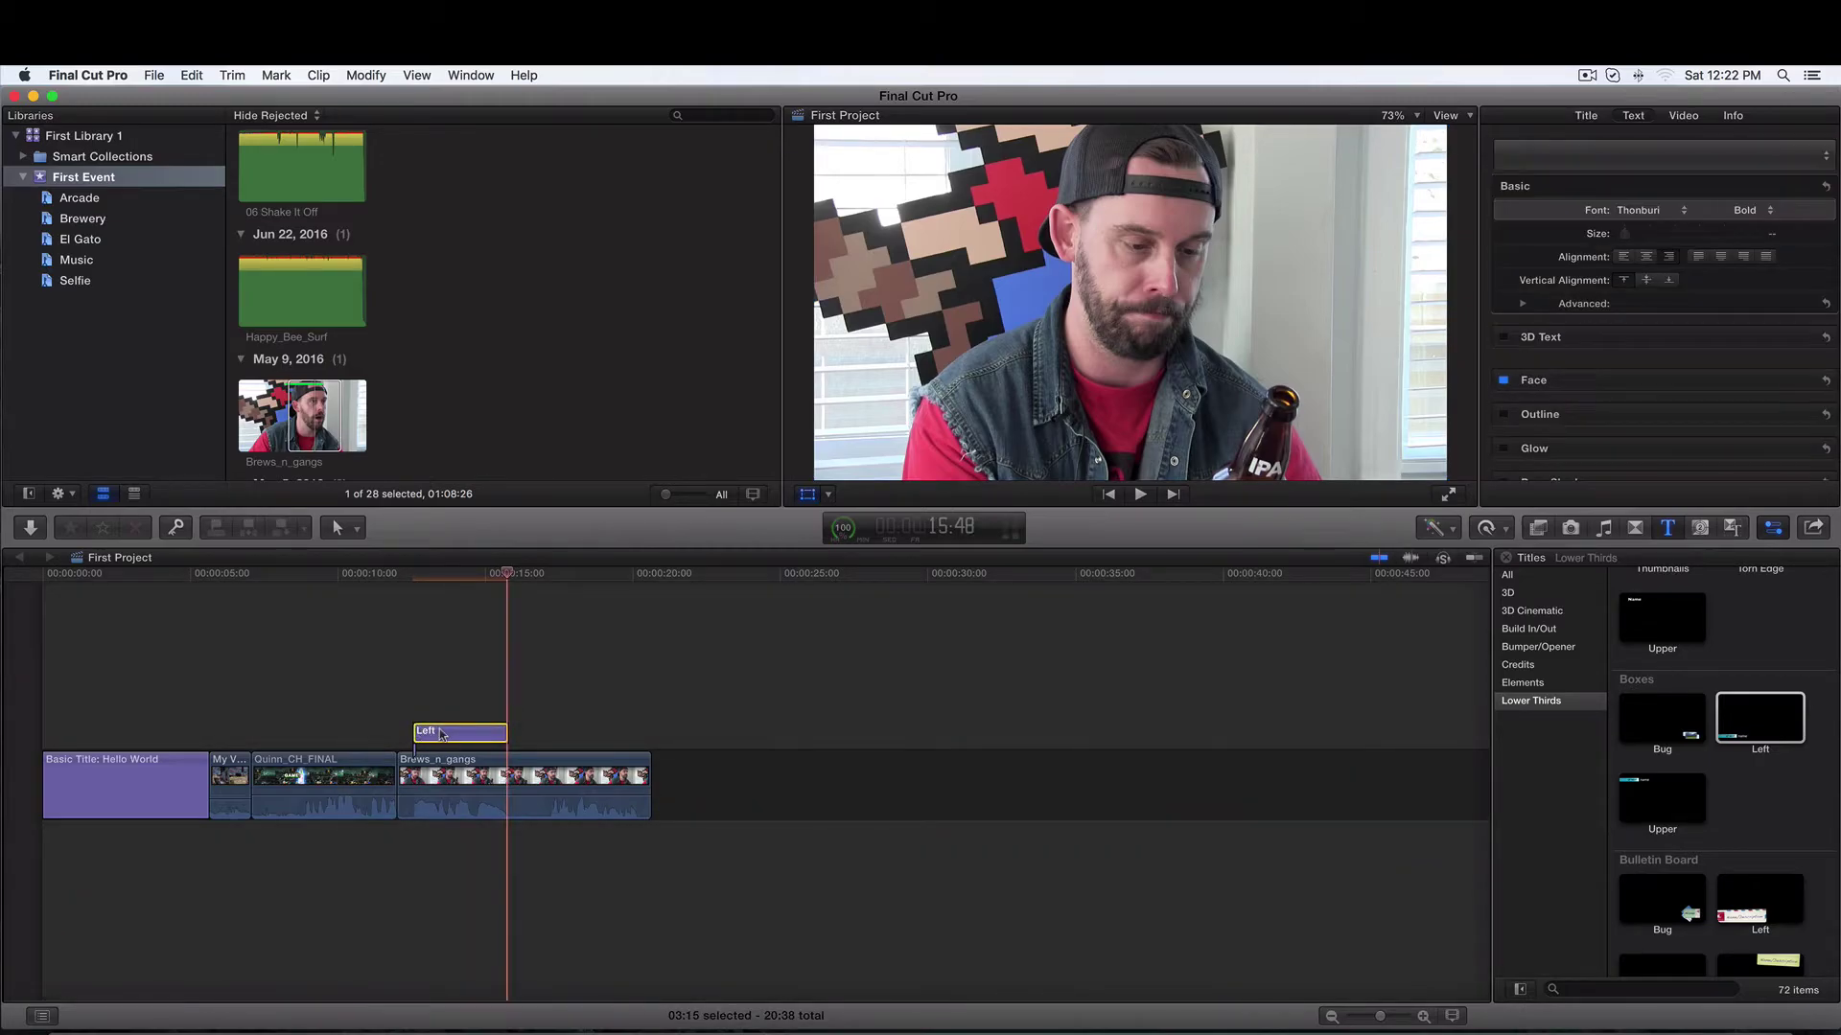
click(461, 770)
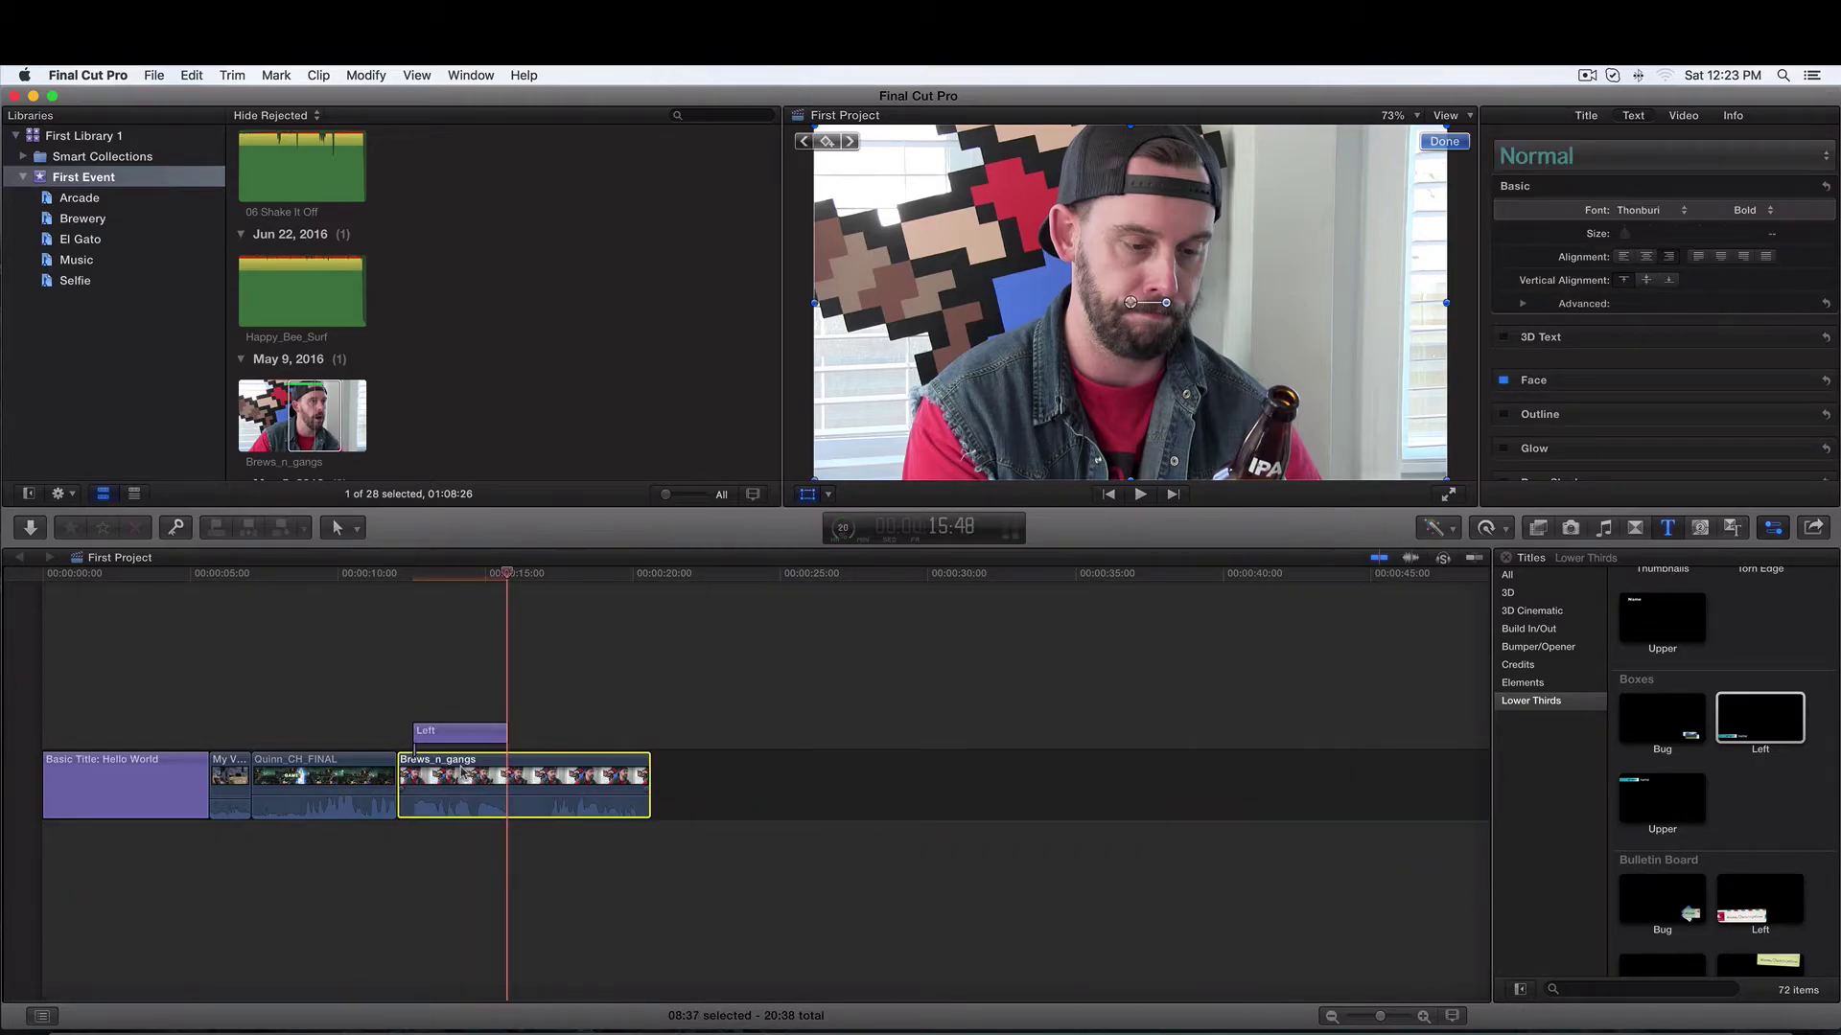
drag(505, 573, 407, 573)
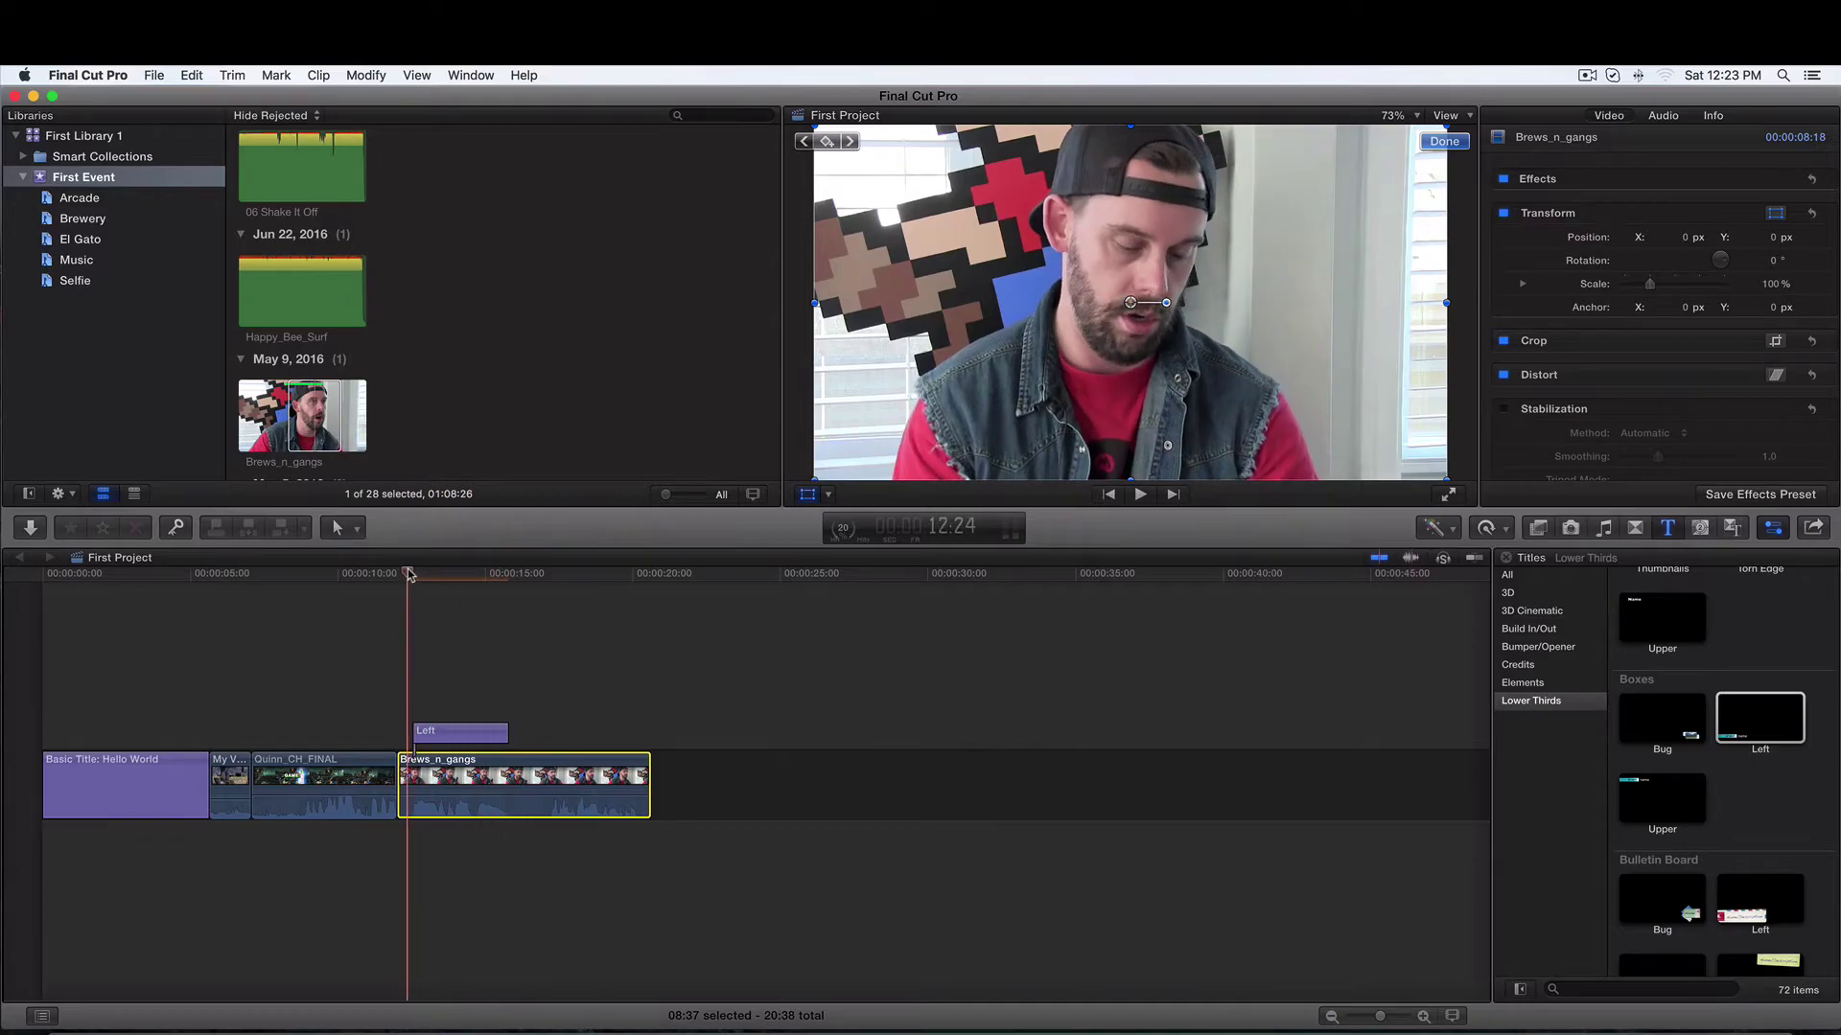
click(1141, 494)
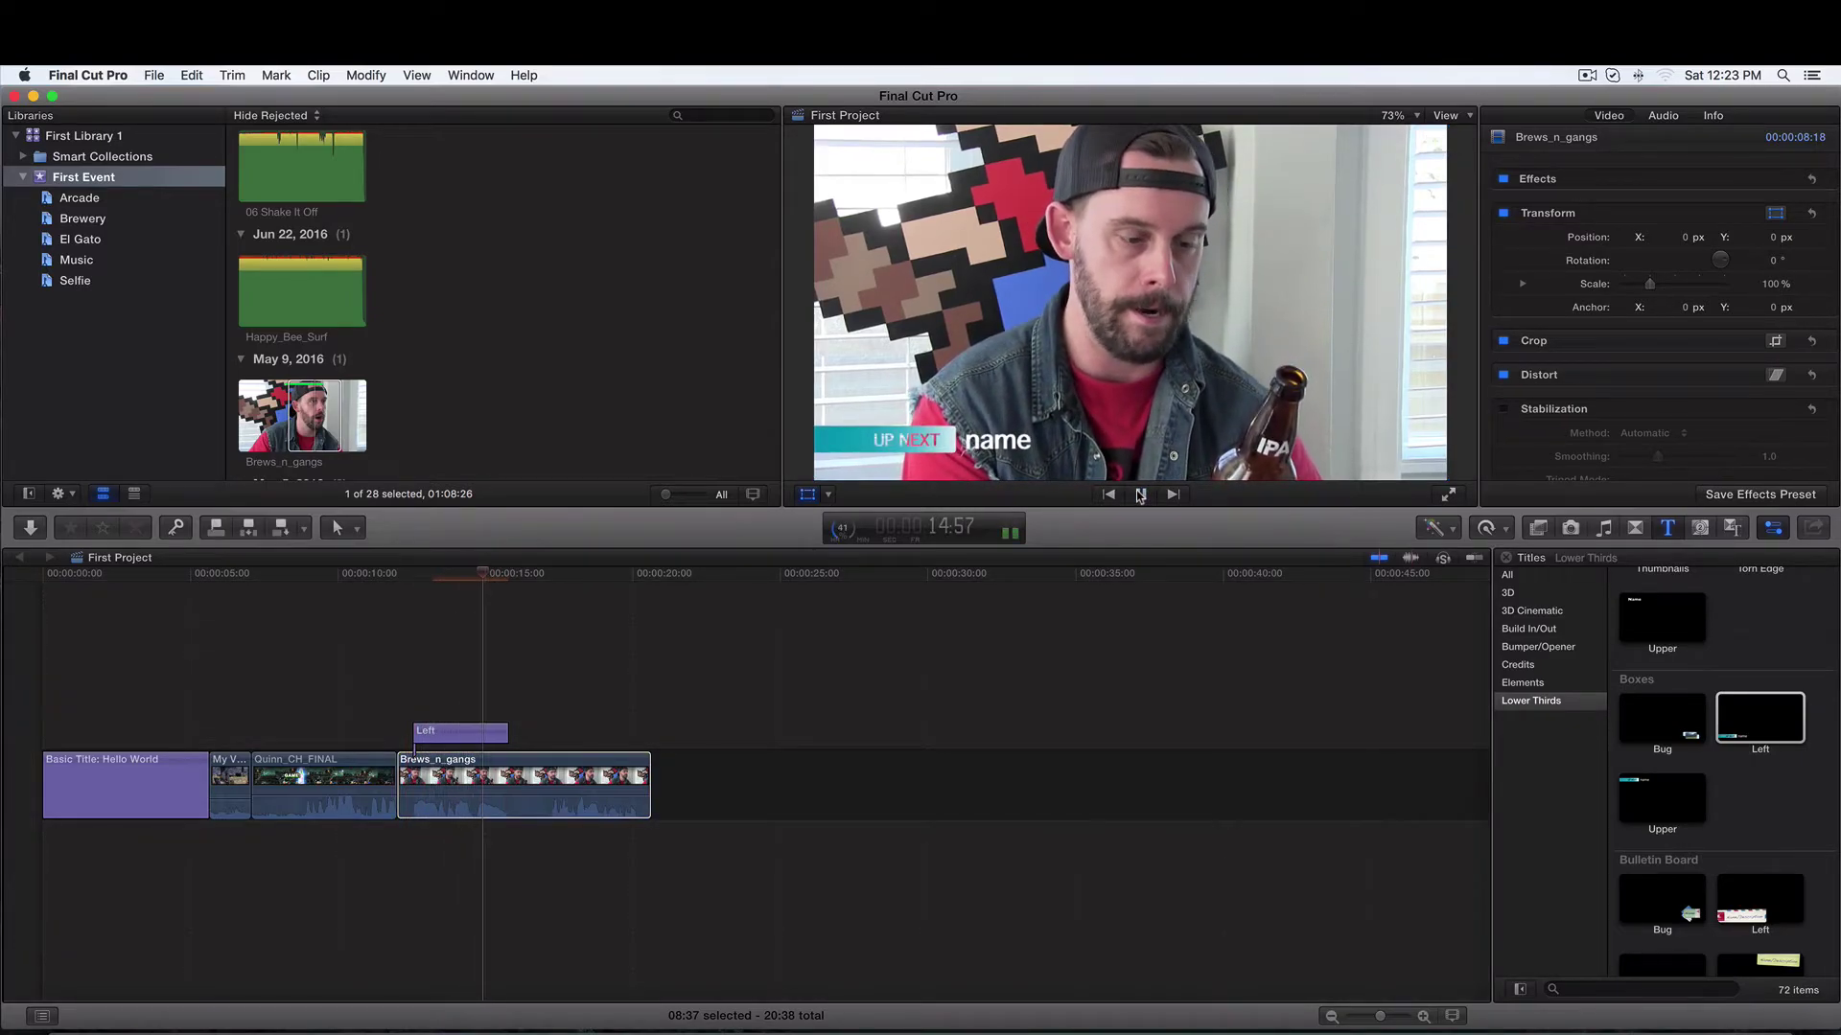
click(1141, 495)
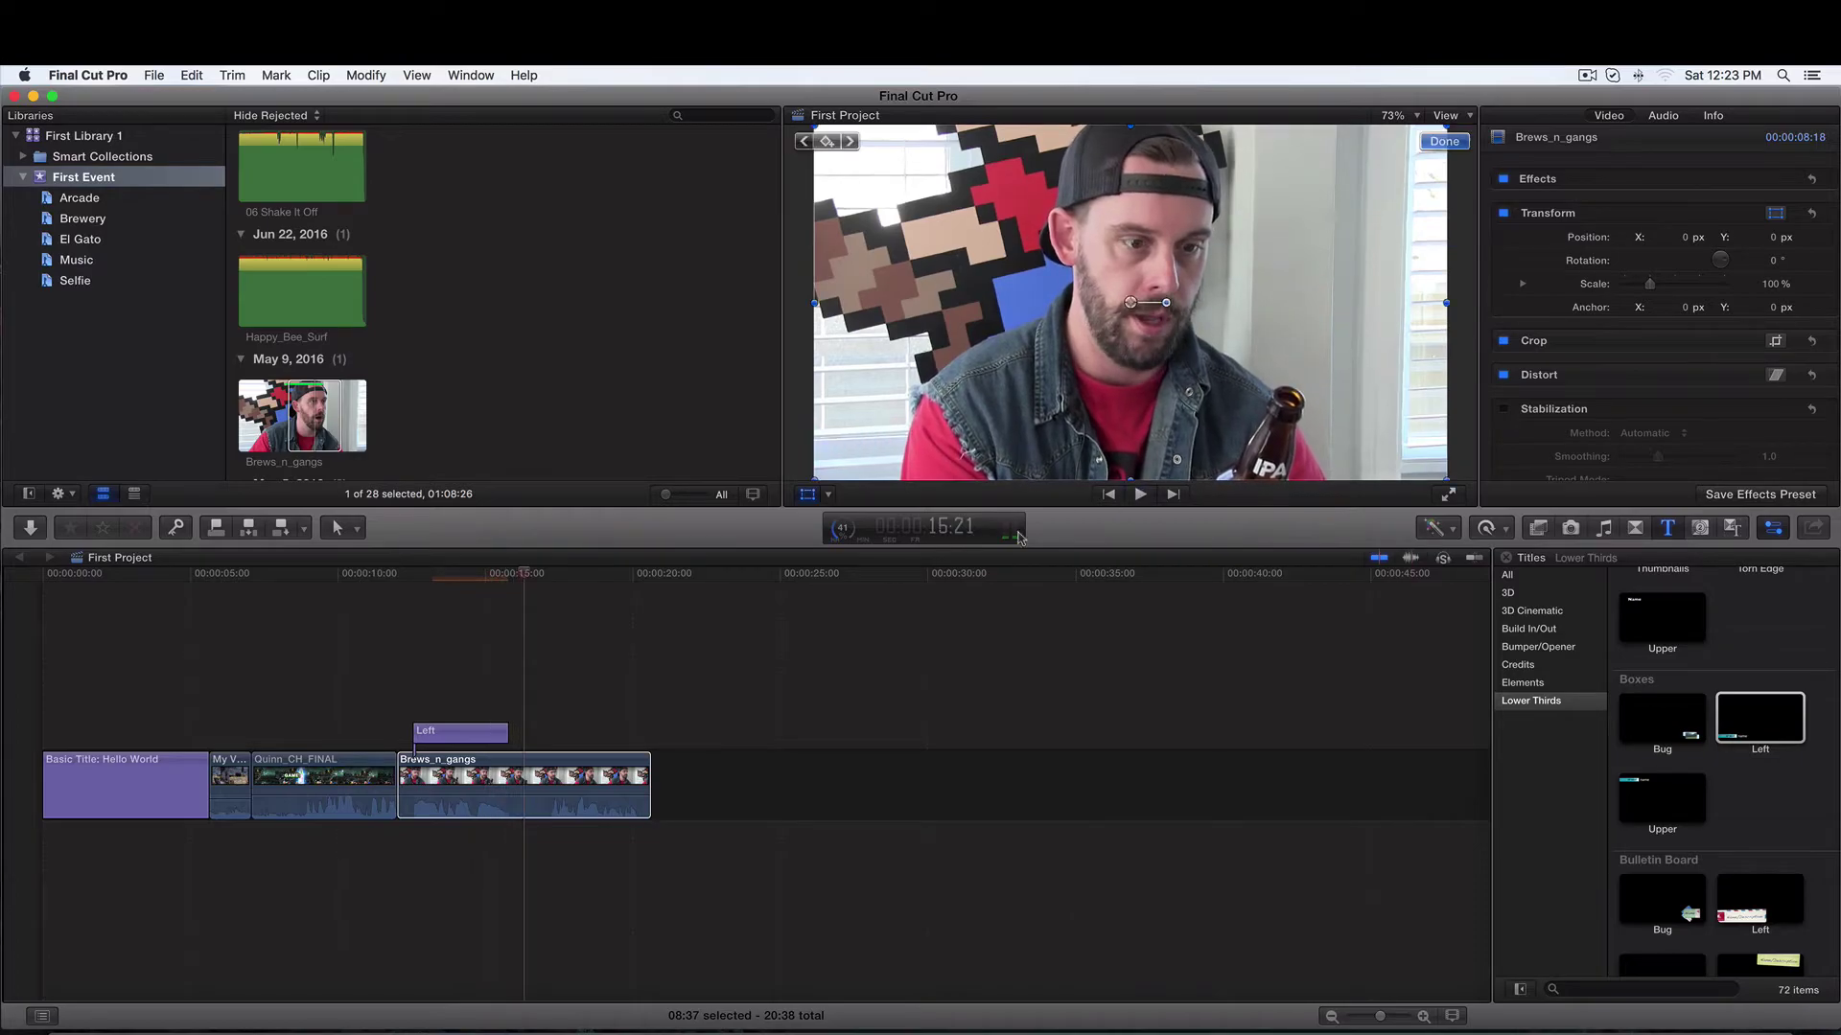
Lengthen the Left title clip to 05:14 and park the playhead on it
click(506, 733)
drag(506, 733, 563, 734)
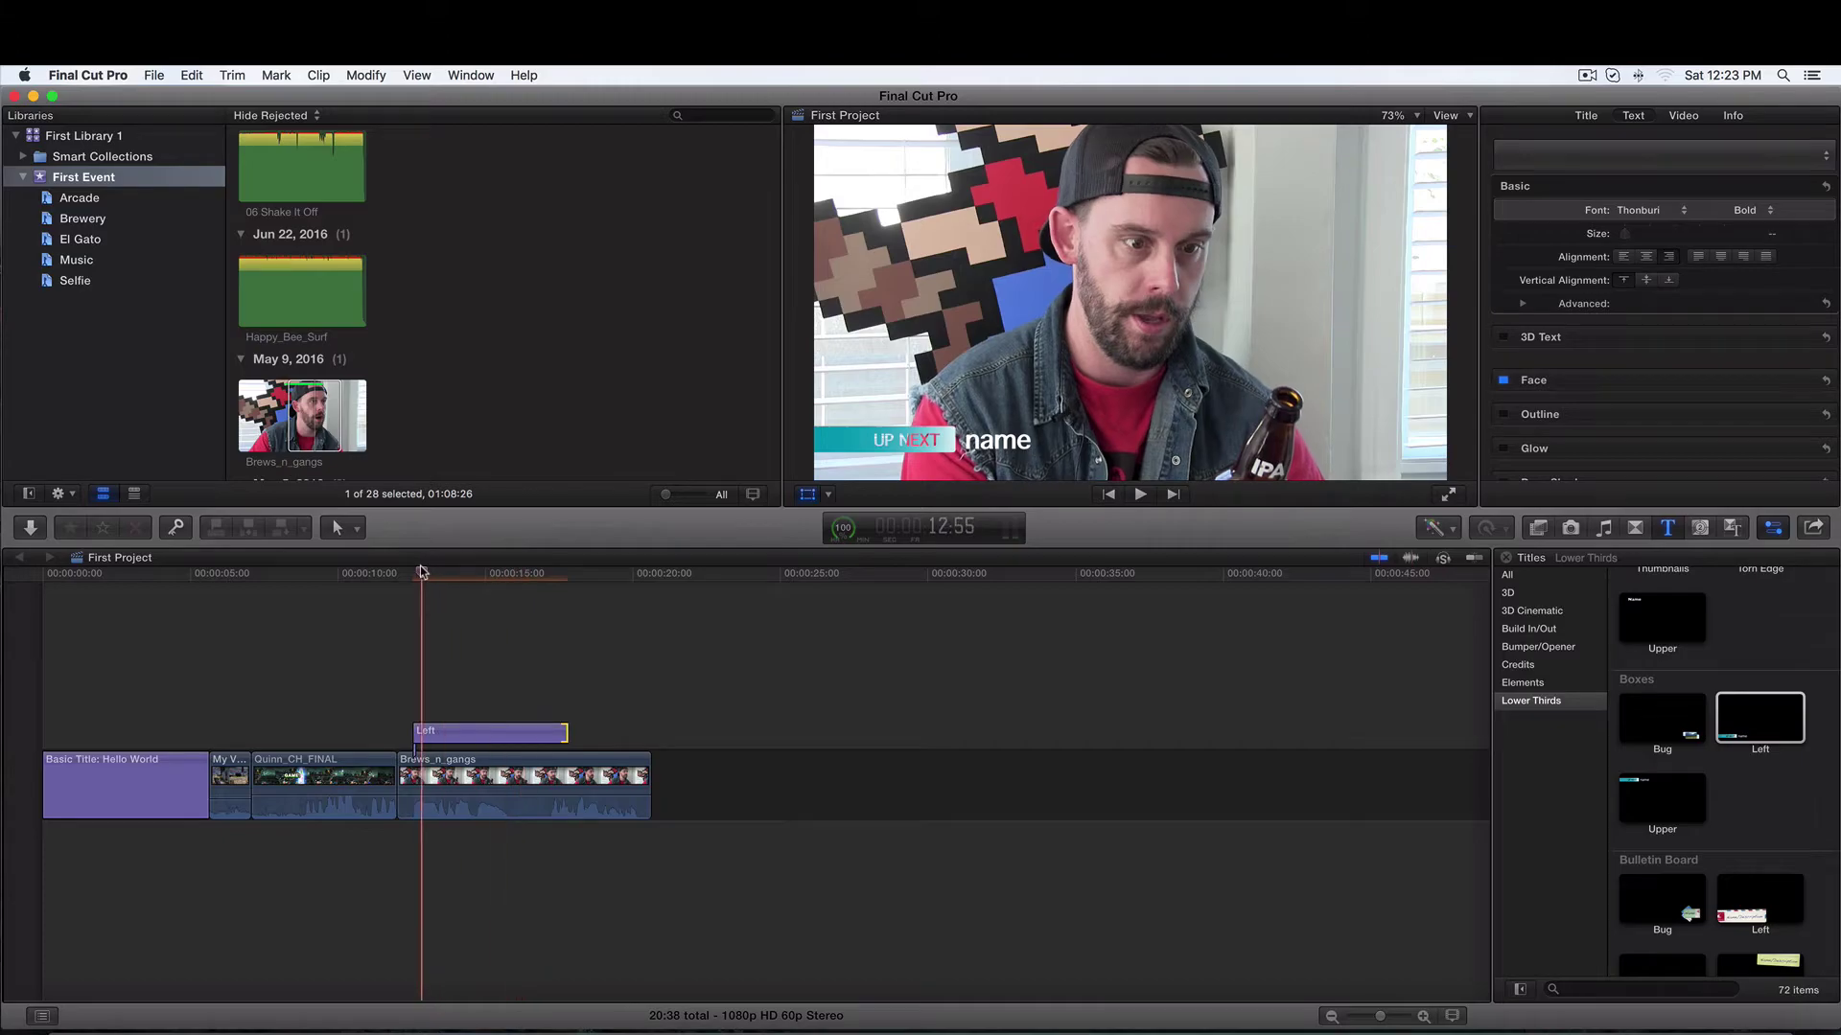
click(458, 730)
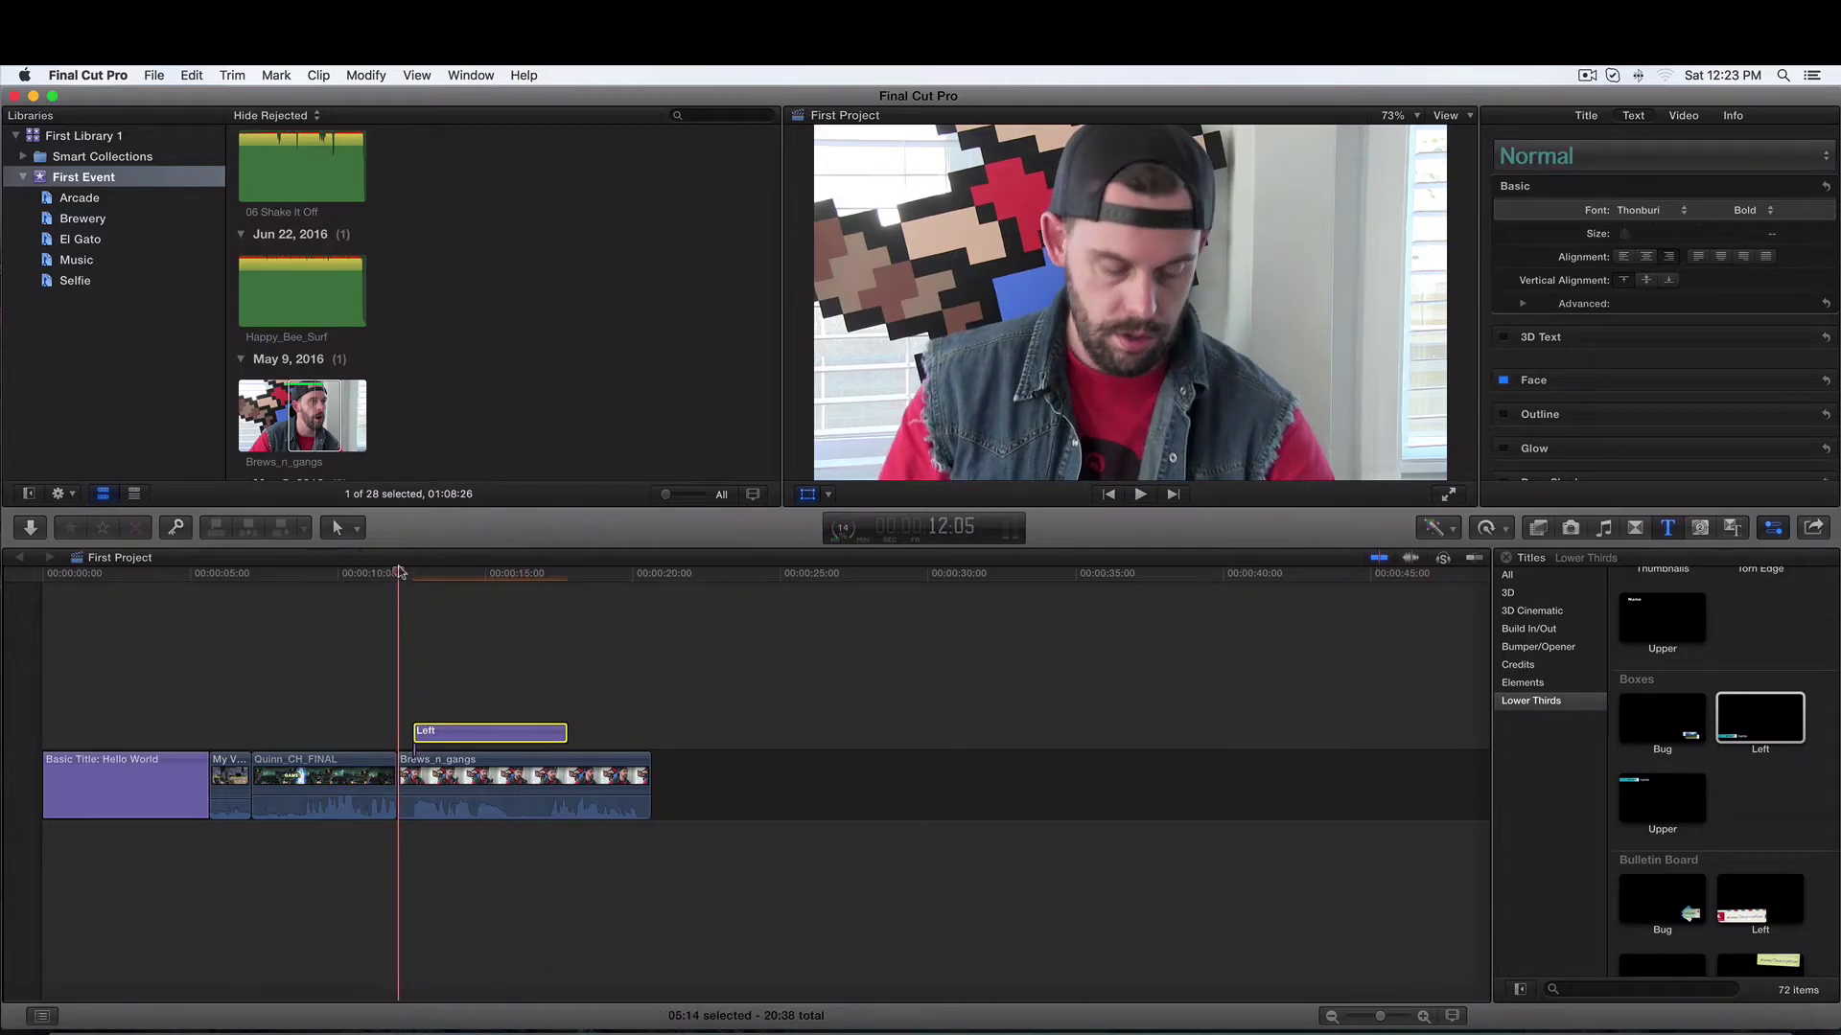
drag(400, 573, 440, 574)
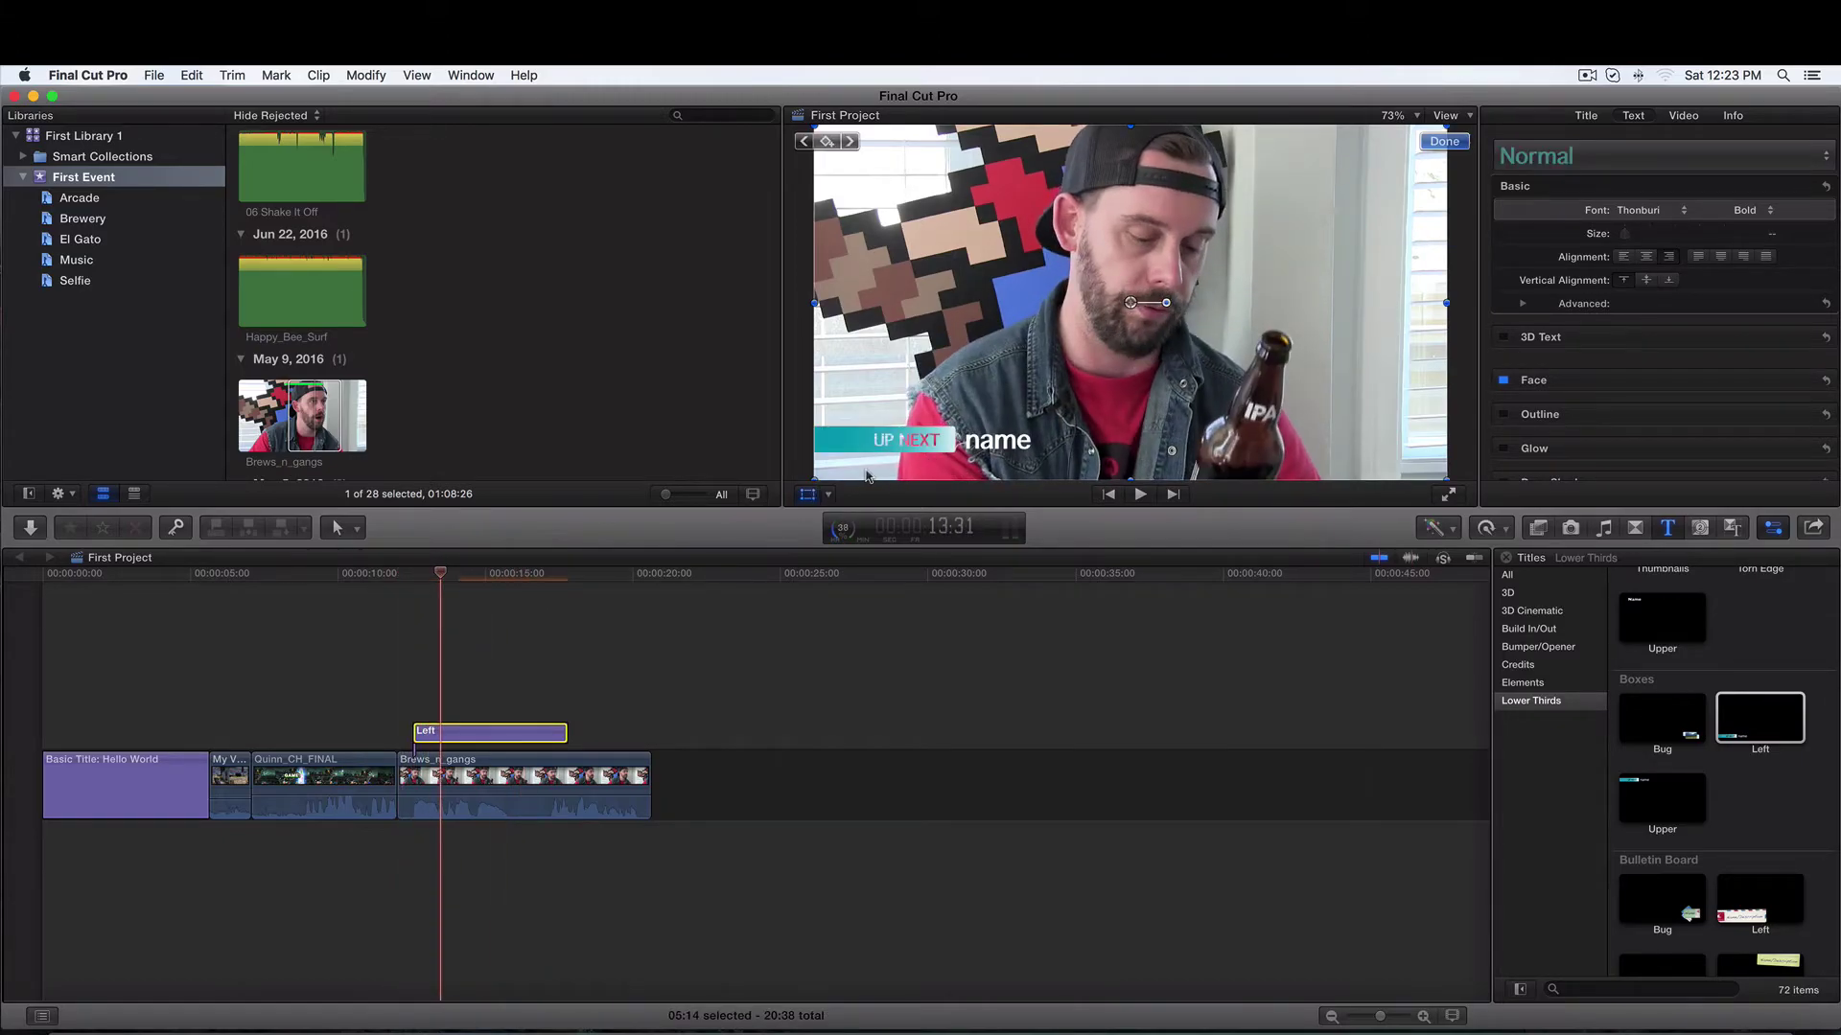
Replace the lower third's 'UP NEXT' with 'CH' and 'name' with 'VPS', then scrub to check
double_click(929, 441)
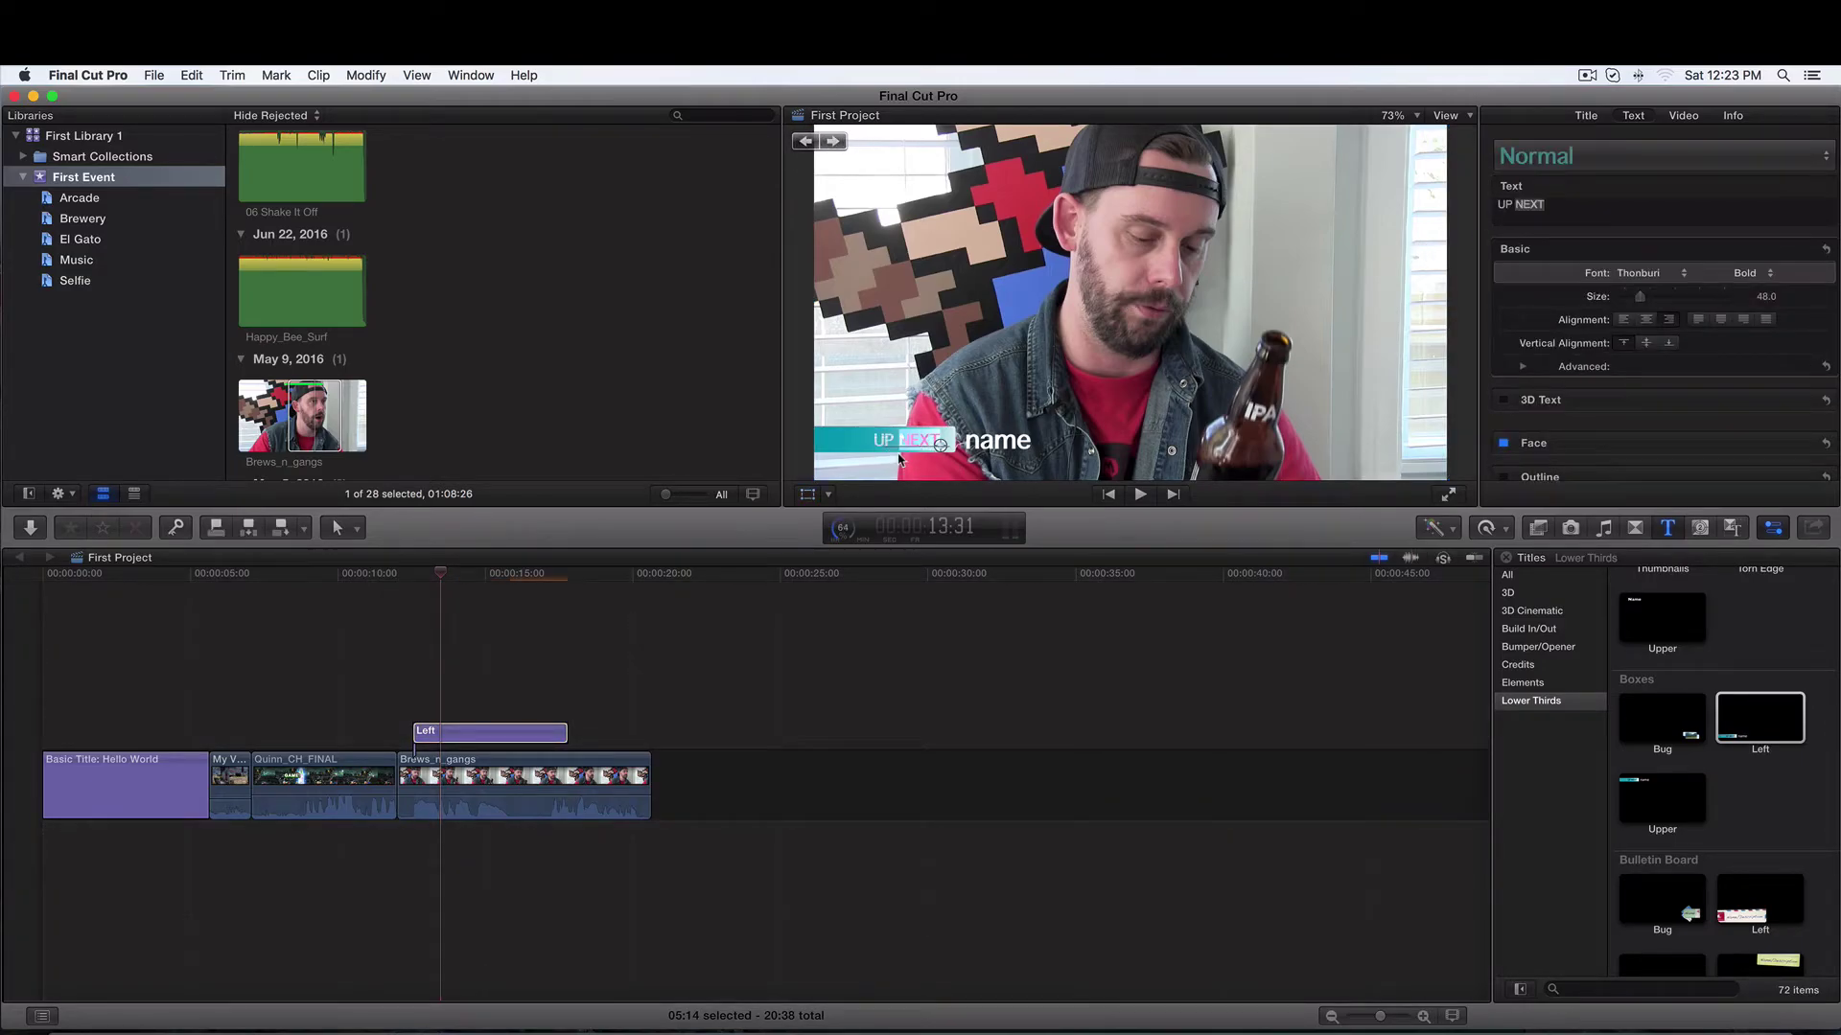
click(1585, 205)
drag(1585, 205, 1456, 201)
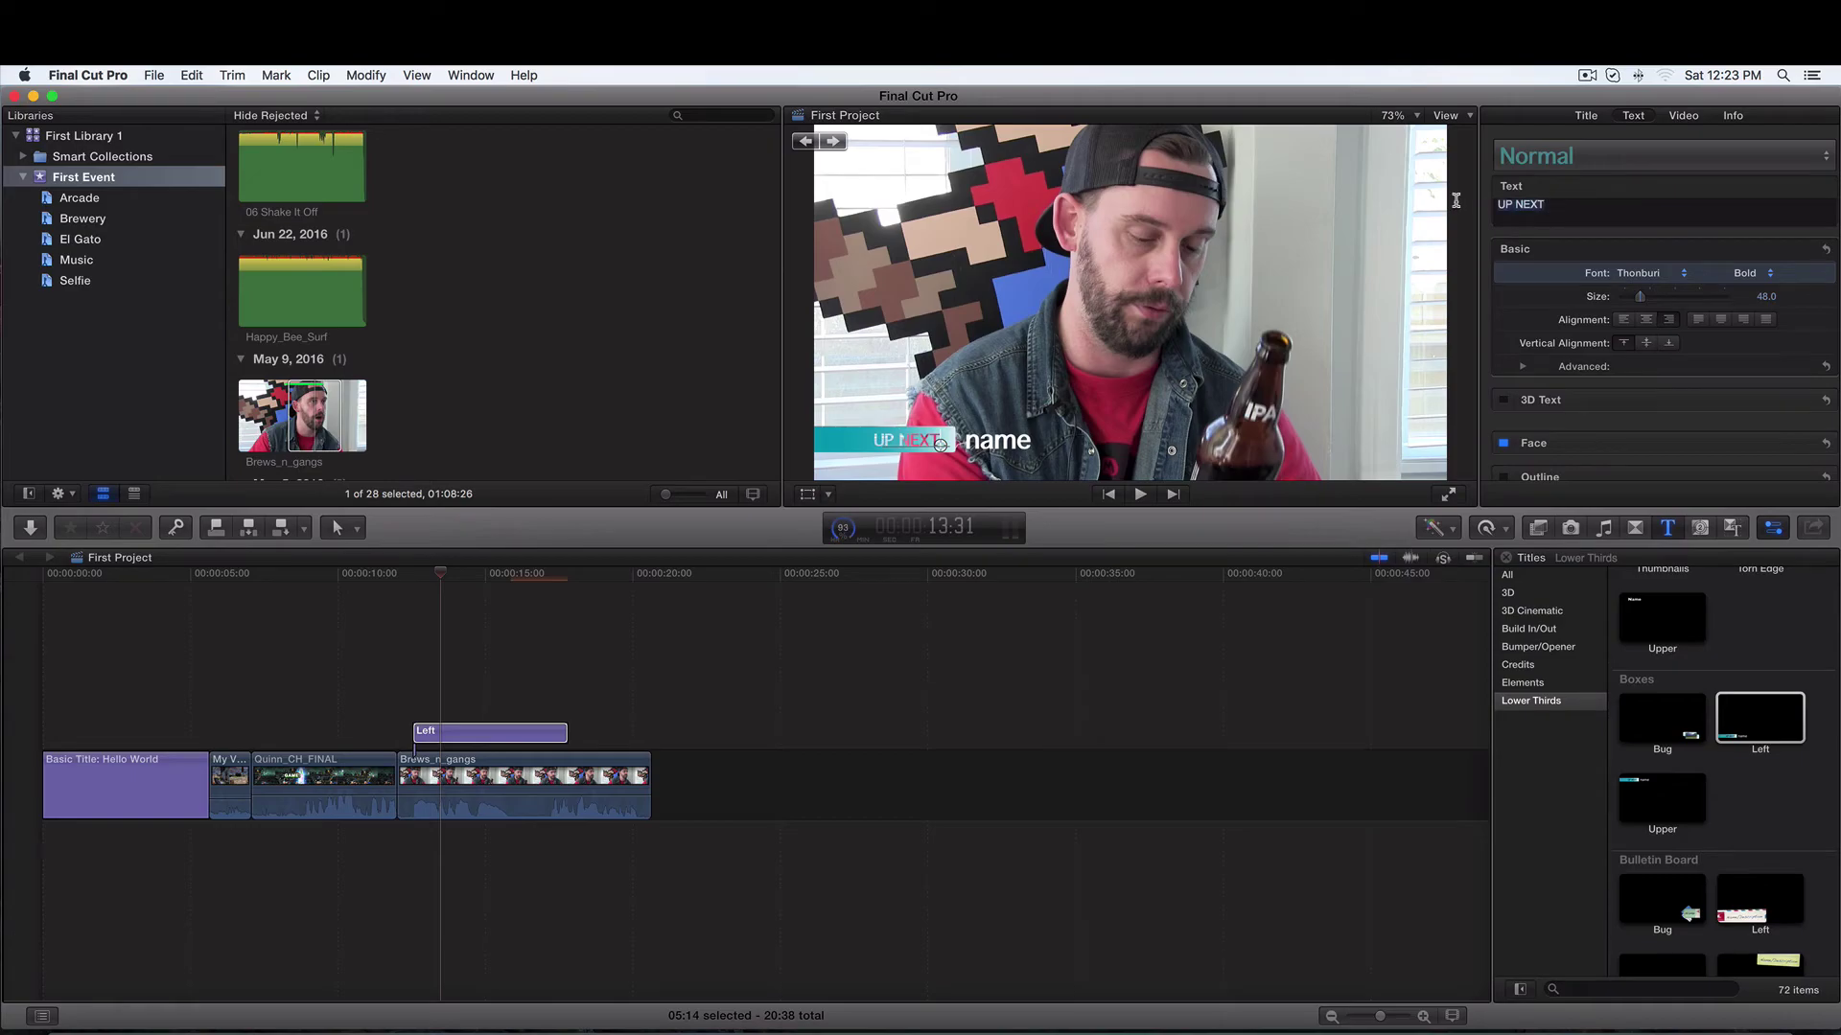
text(CH)
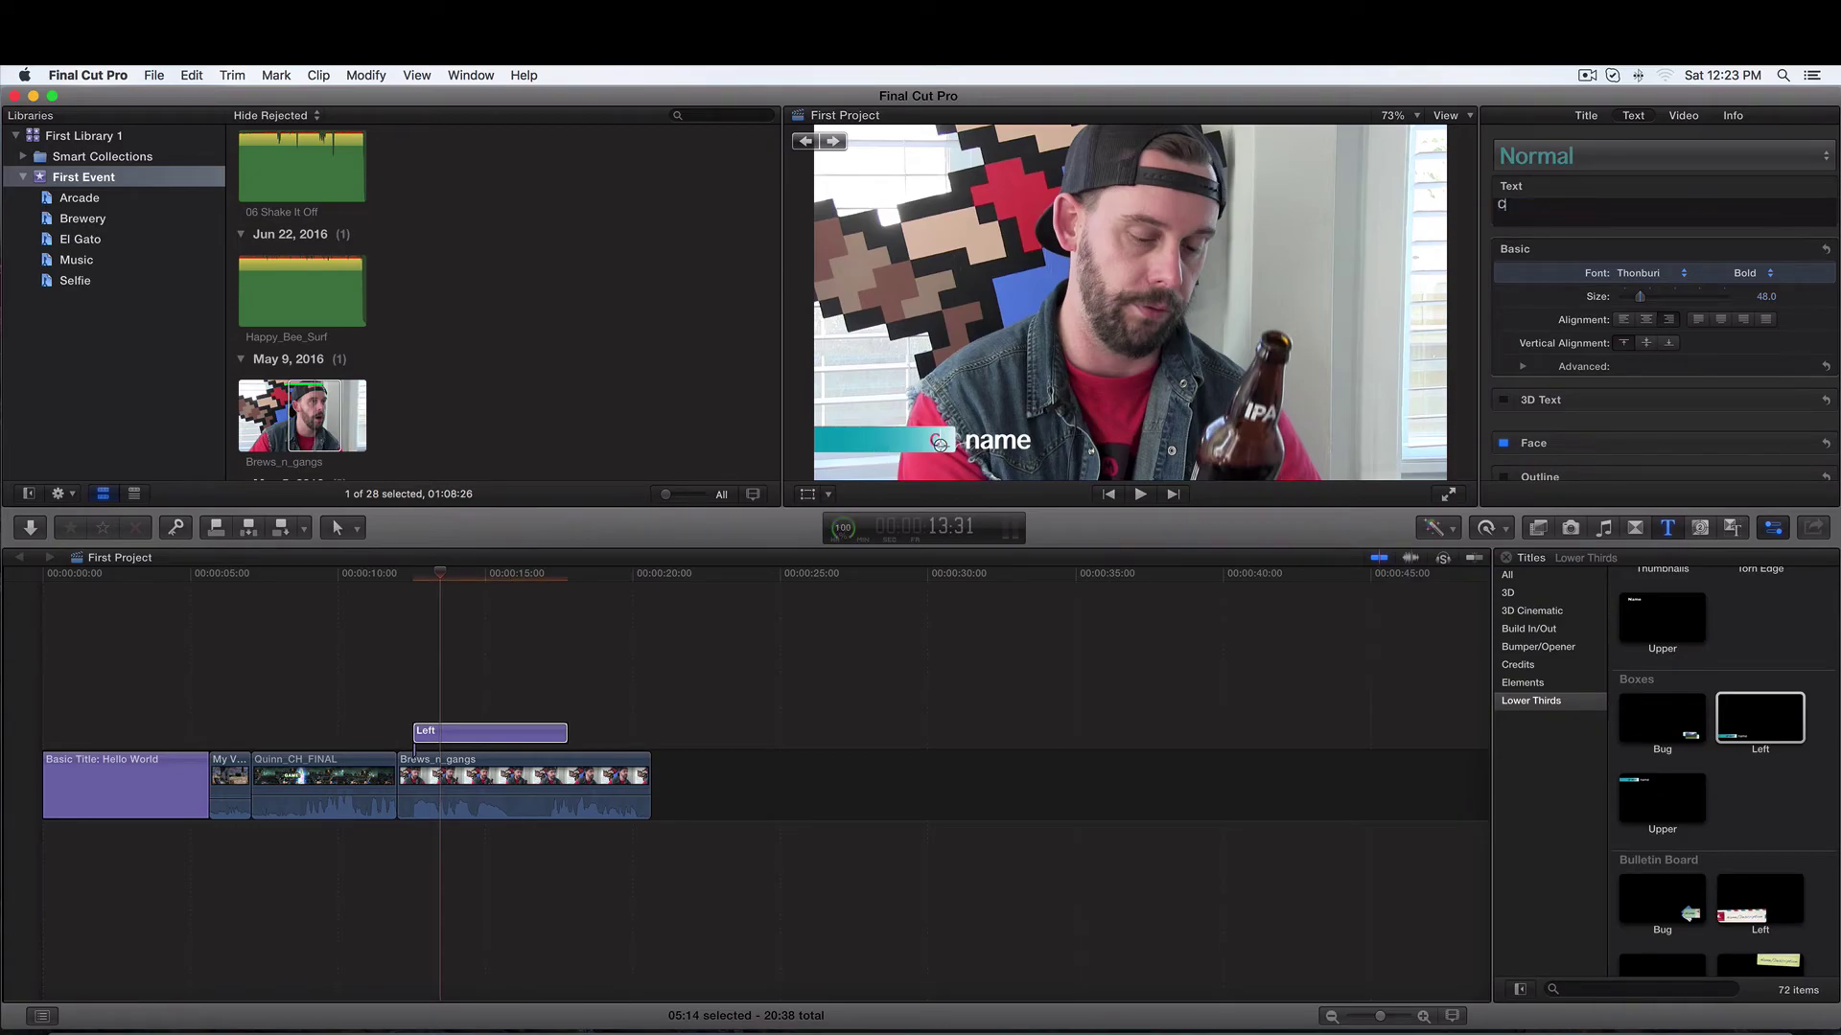
double_click(998, 443)
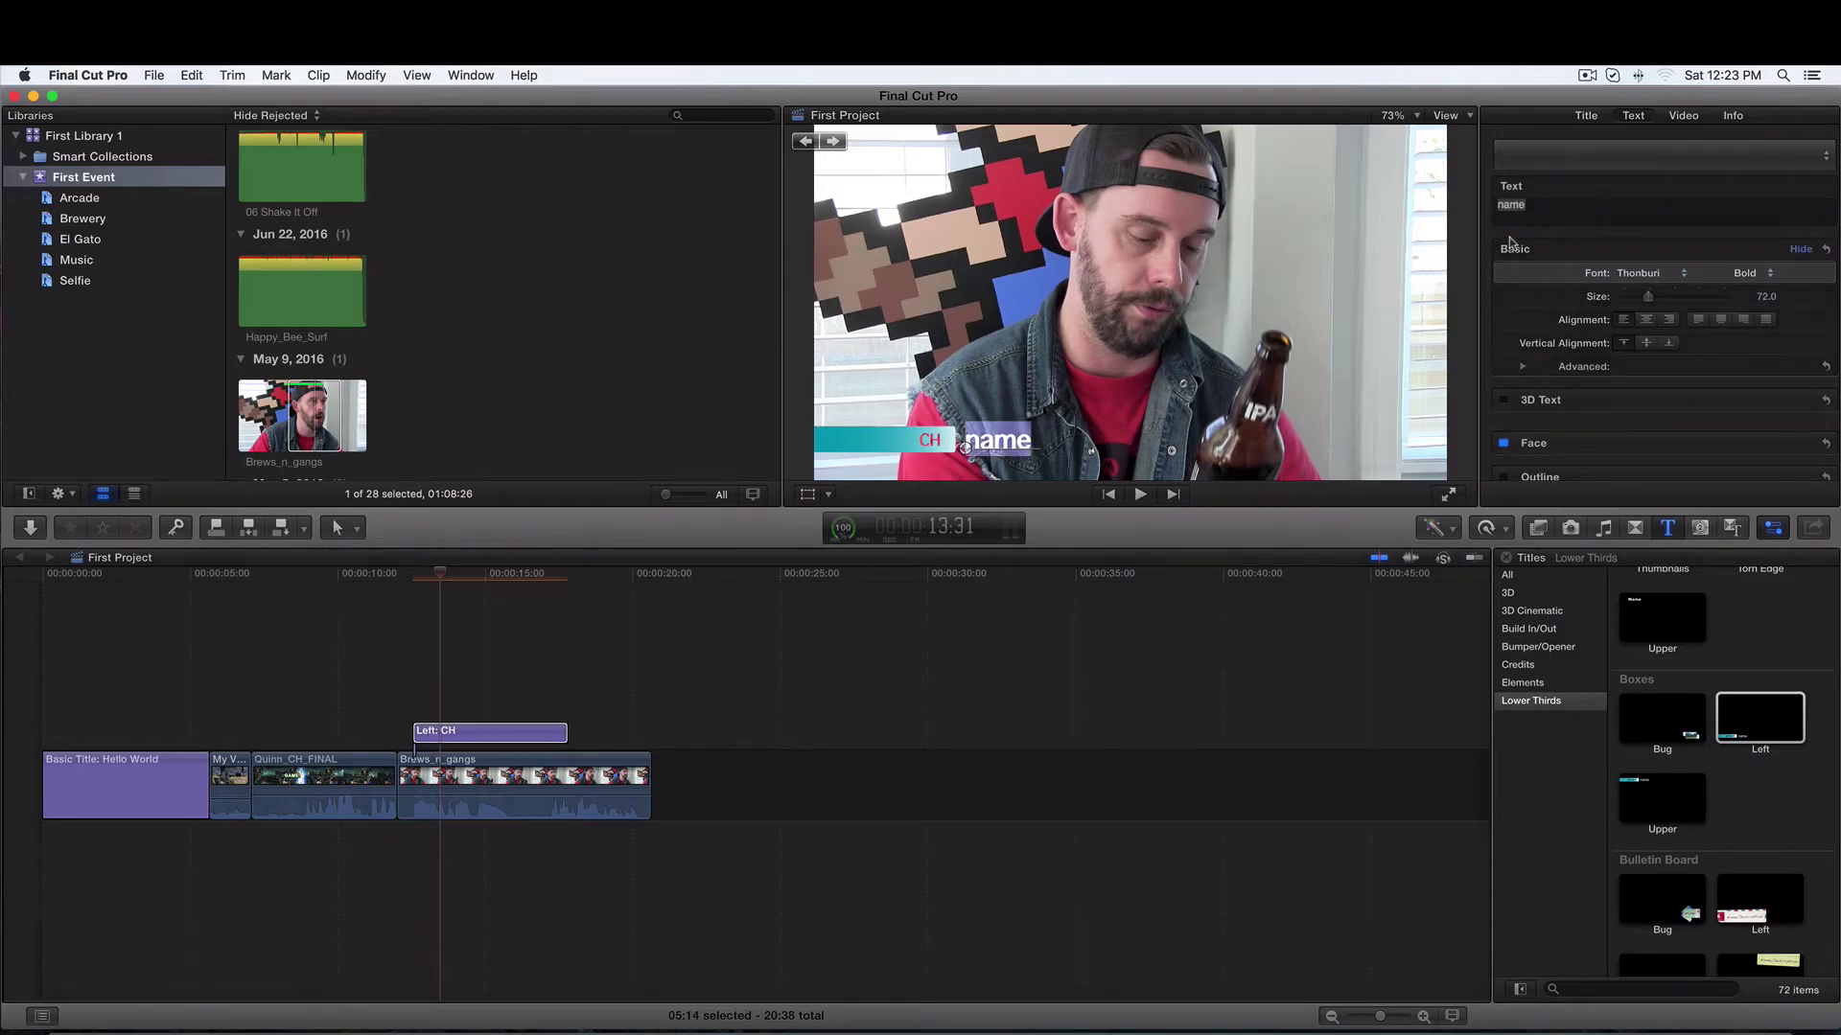
text(VPS)
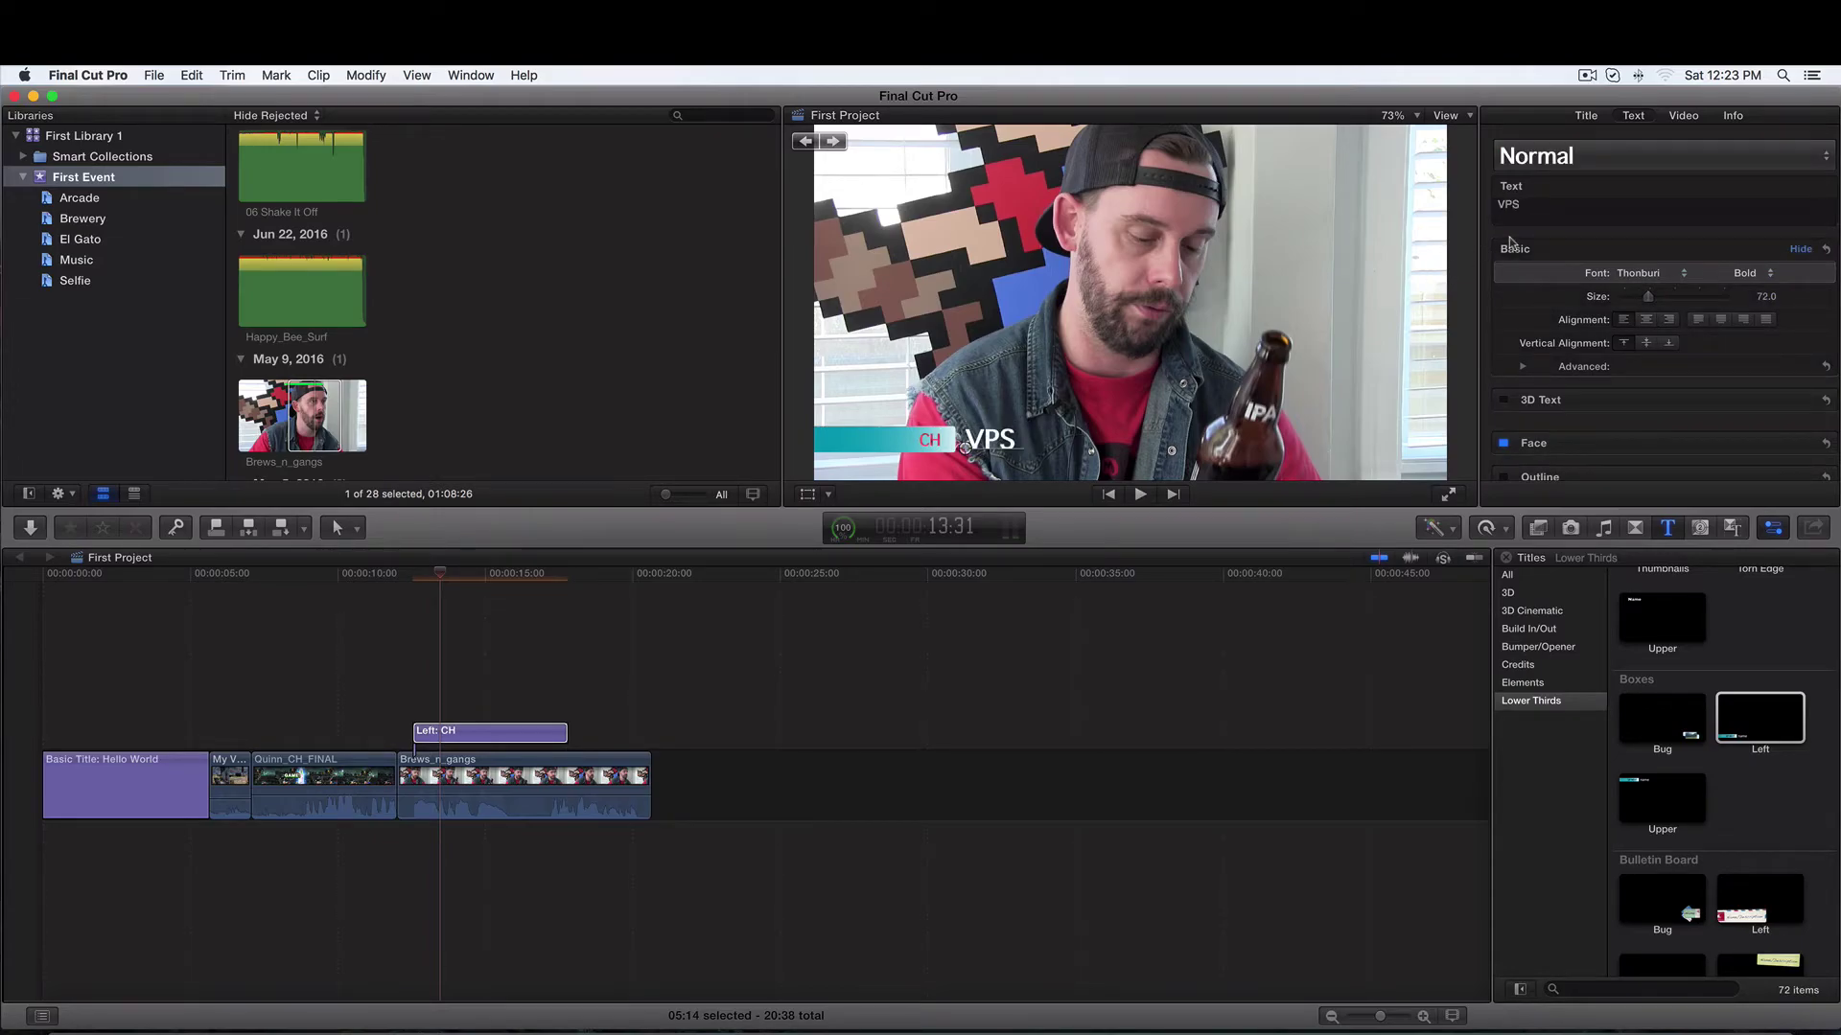
click(526, 776)
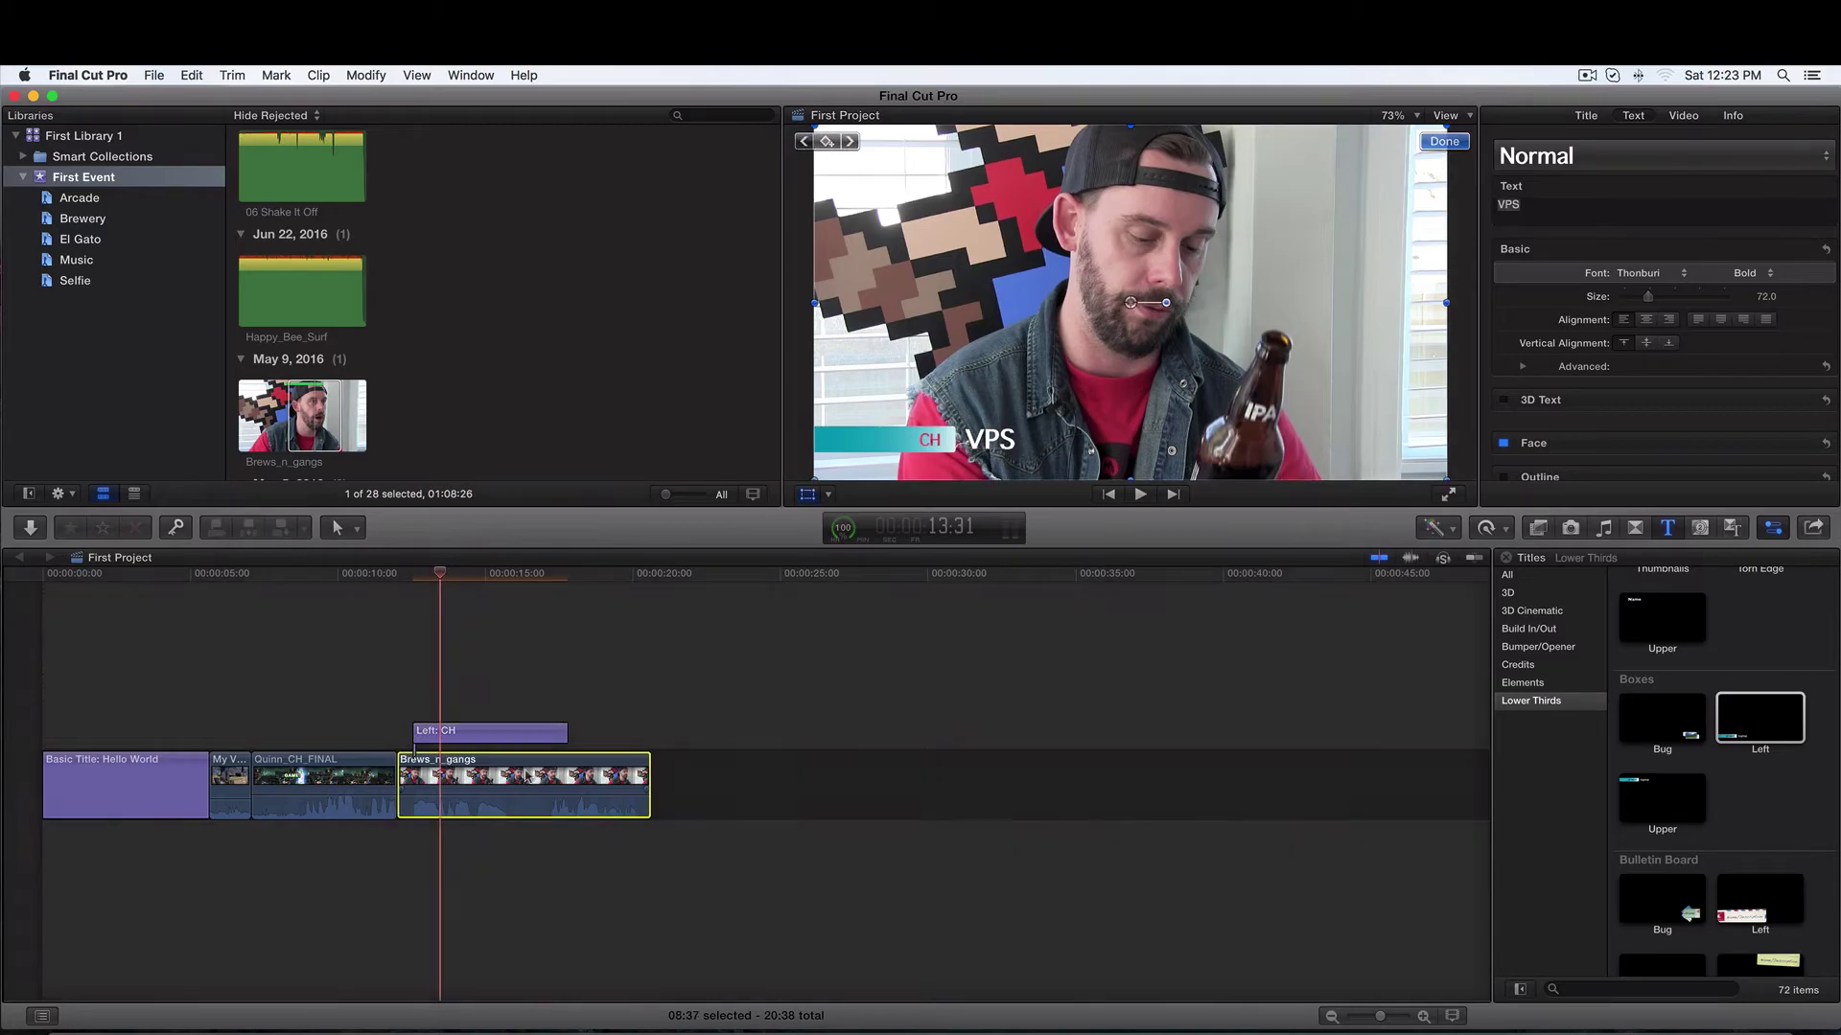
click(484, 735)
drag(439, 575, 526, 577)
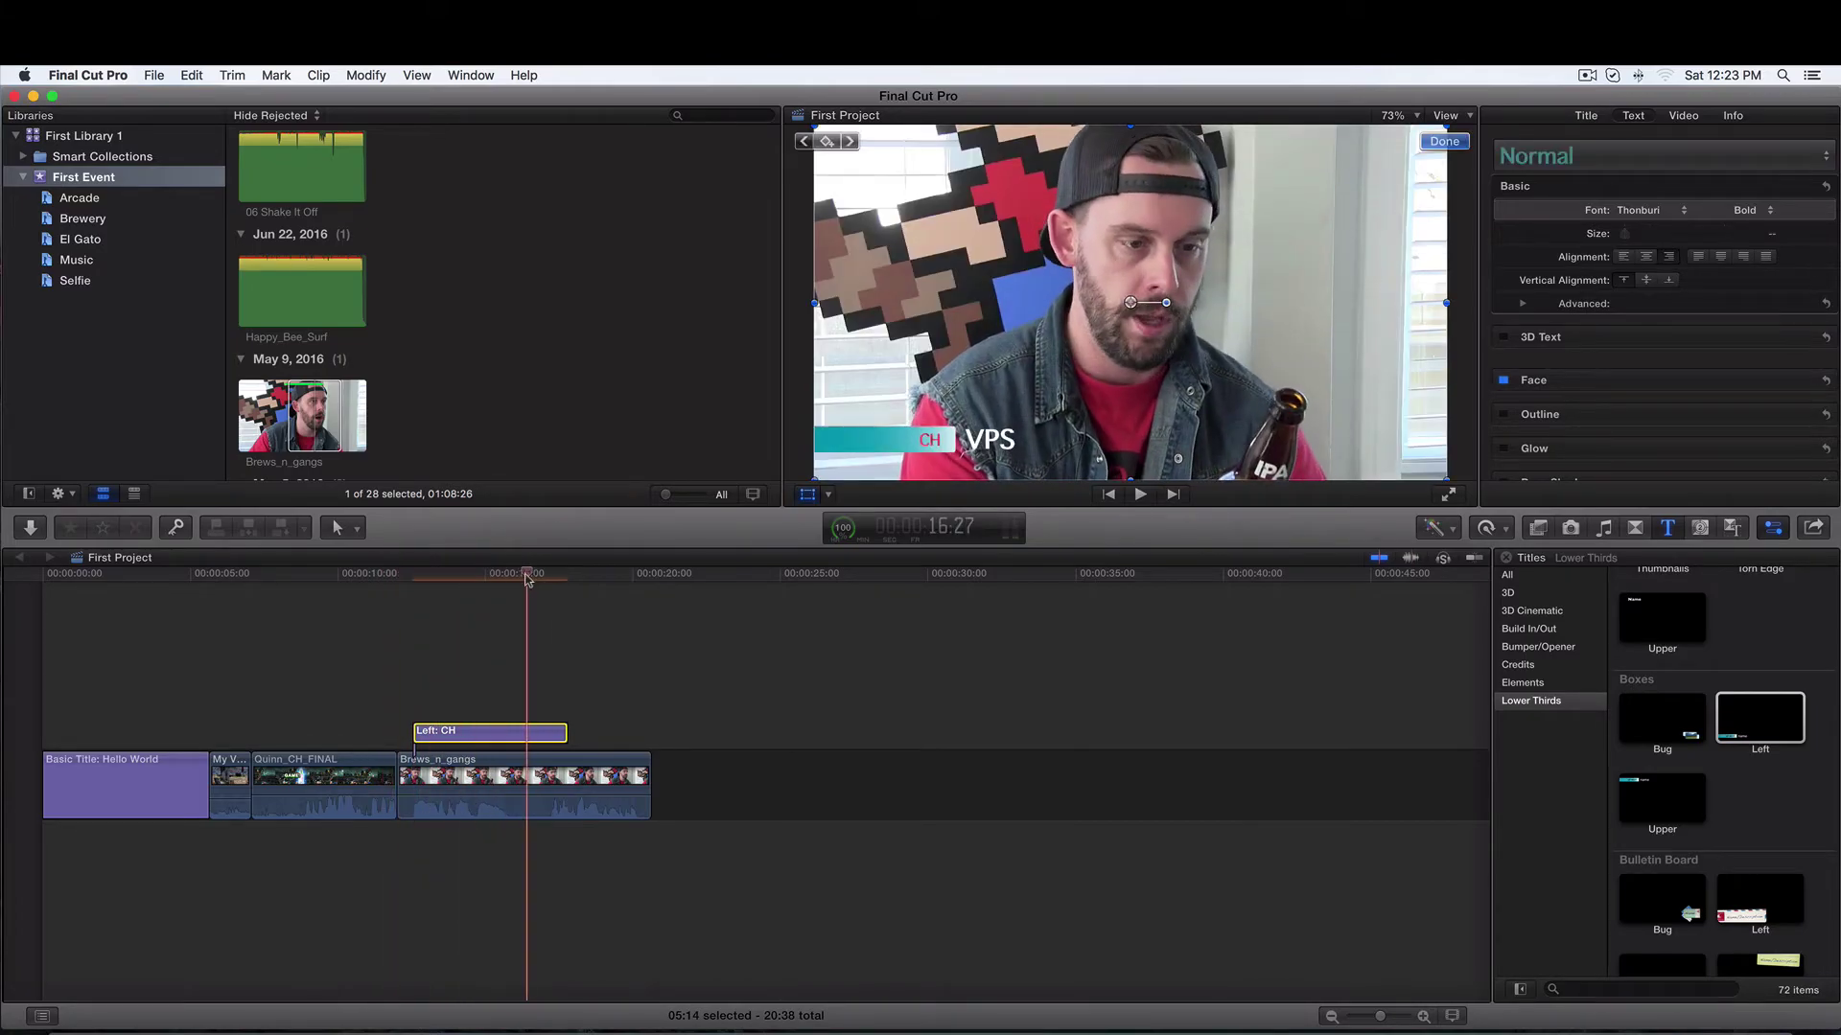
Add the Scrolling credits title after Brews_n_gangs and open its heading text for editing
click(1525, 668)
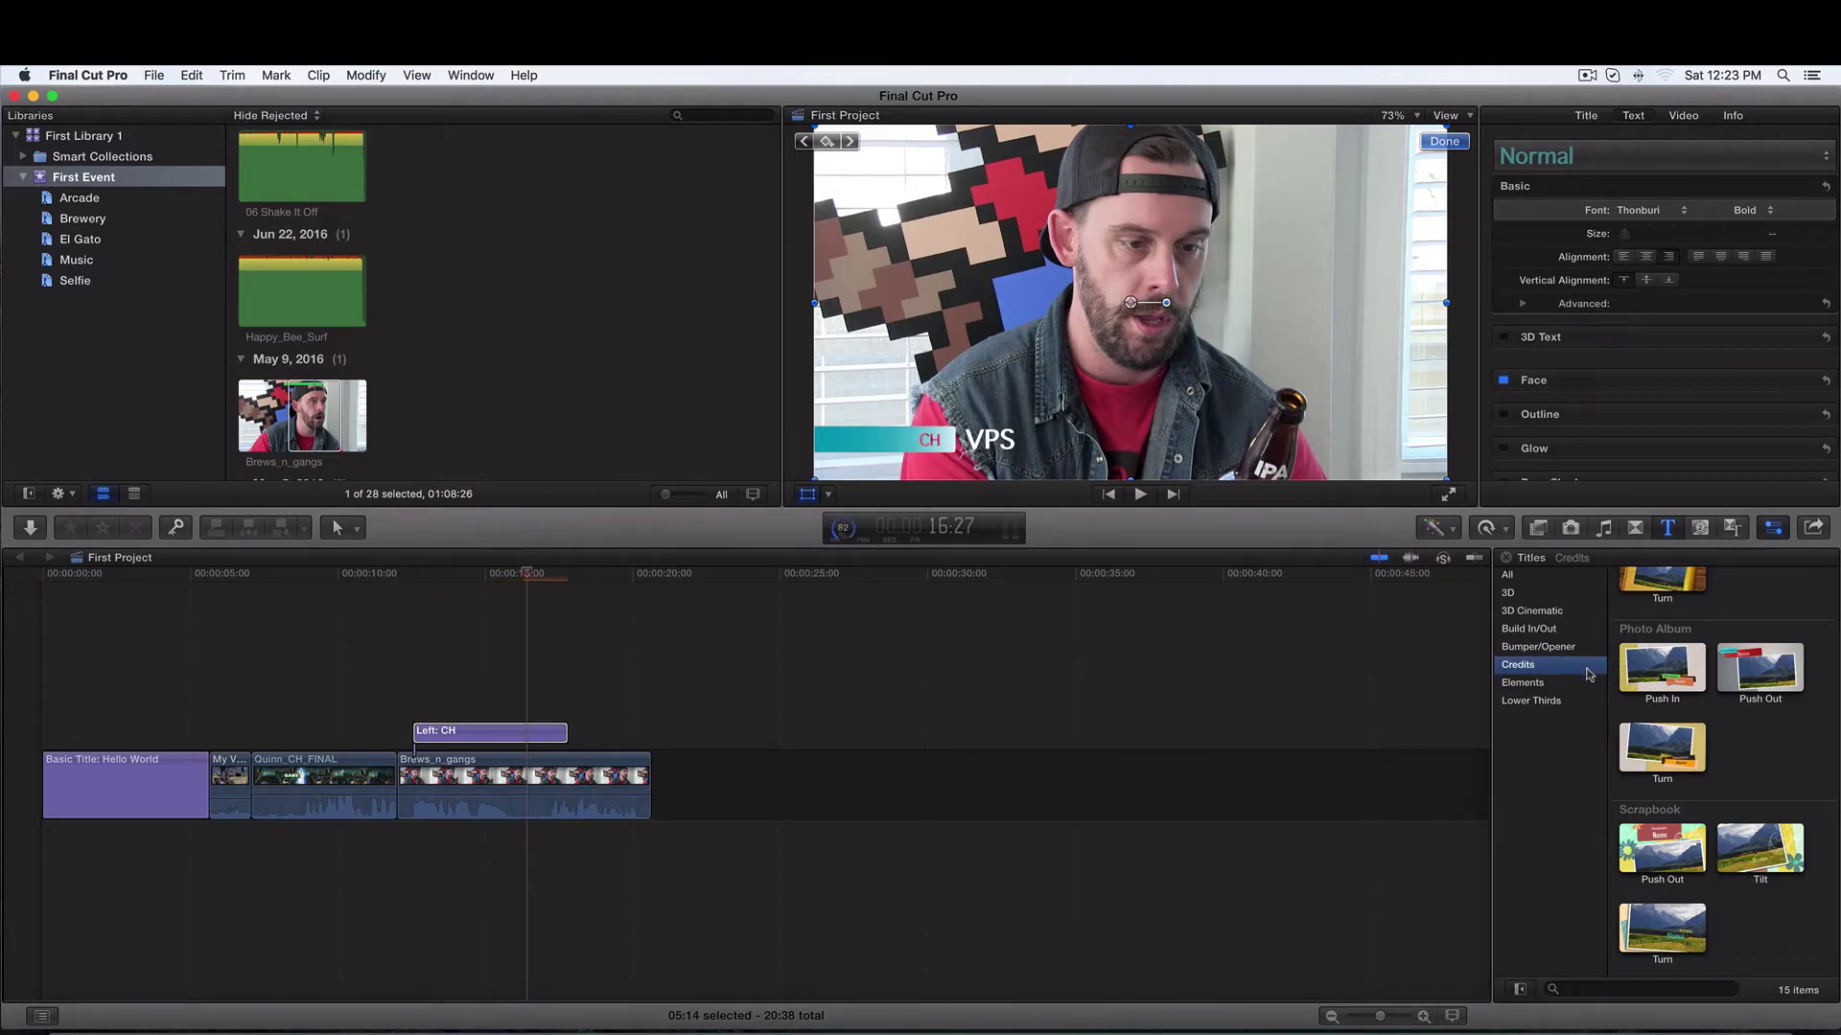
scroll(1663, 662, up, 10)
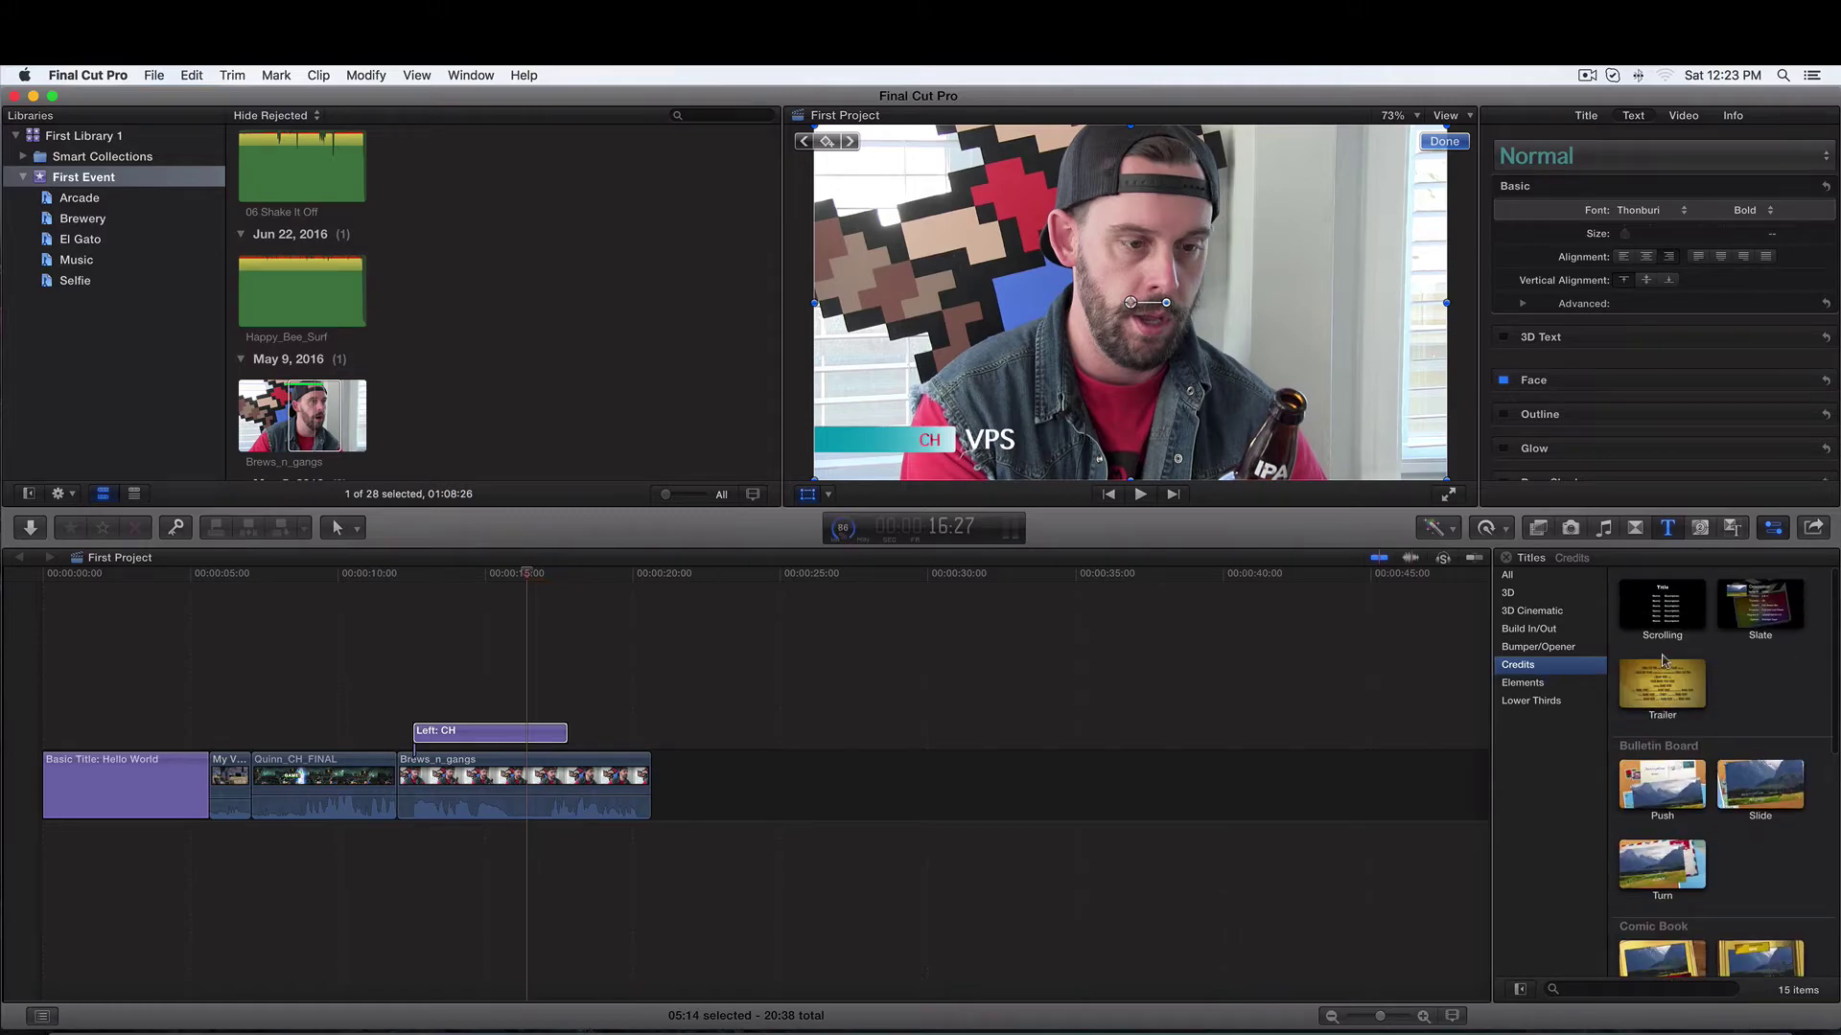
click(1661, 604)
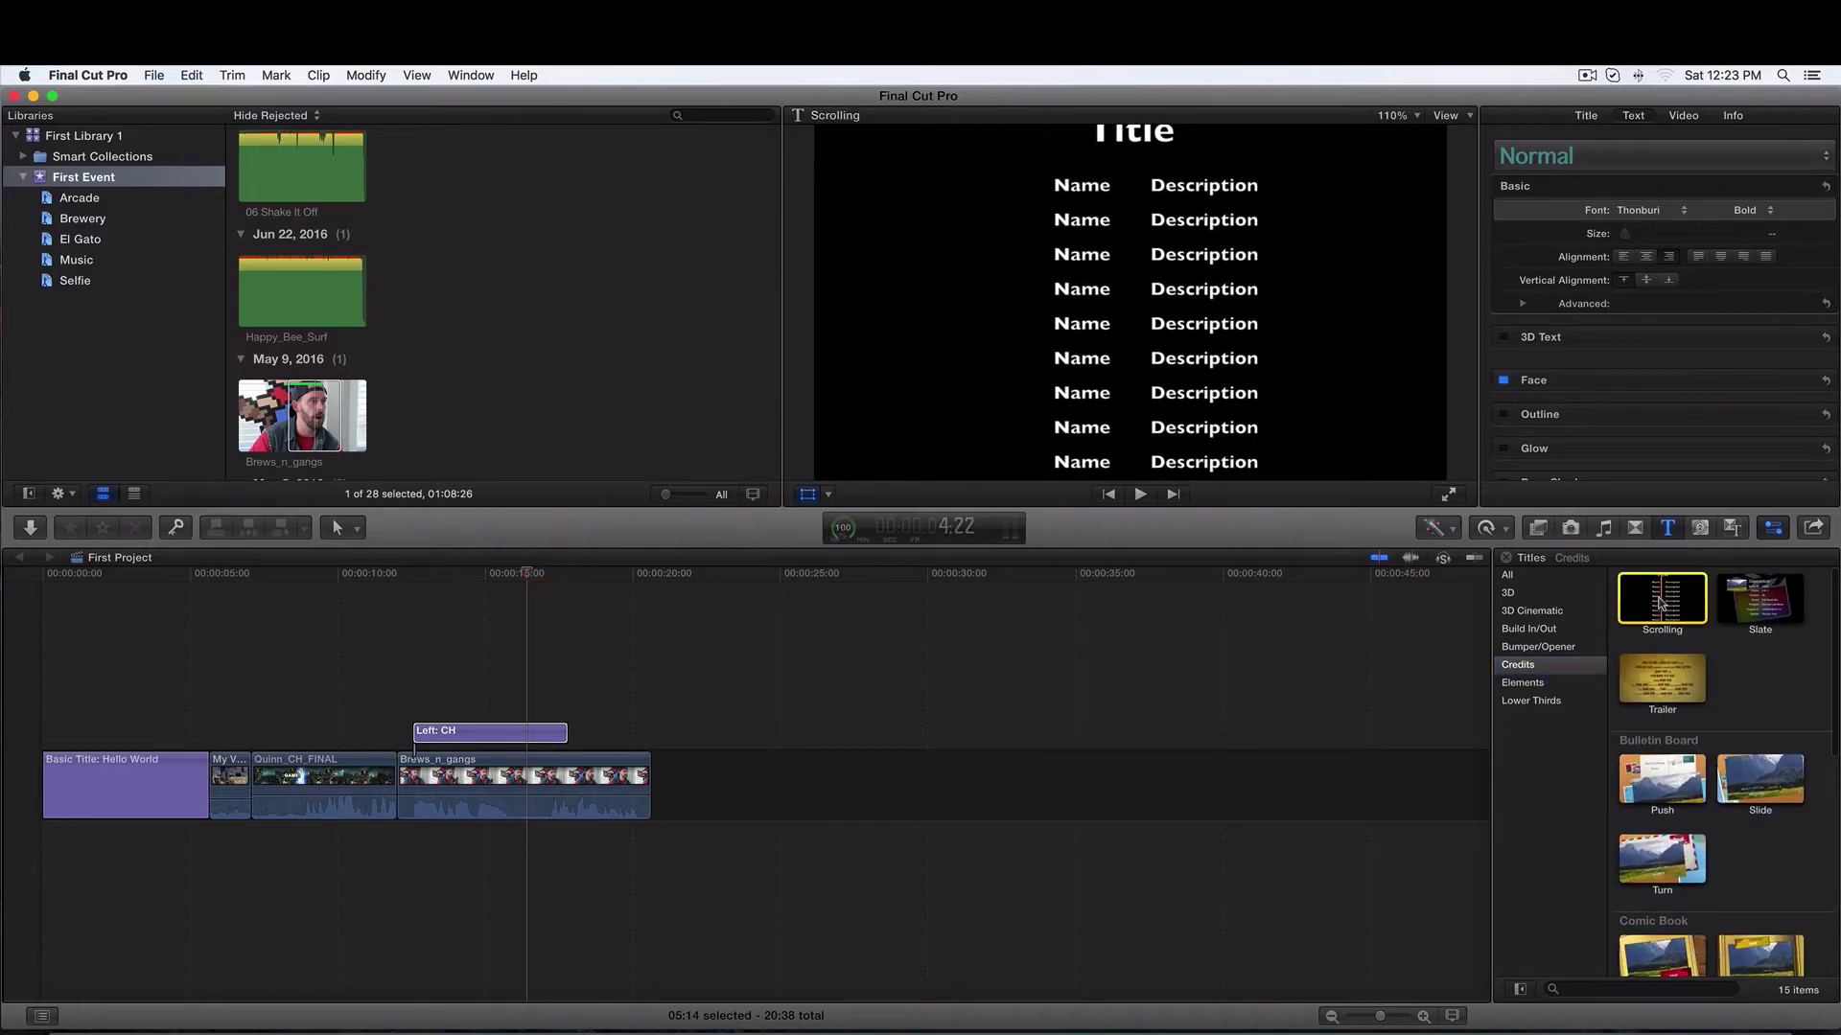
drag(1661, 604, 650, 778)
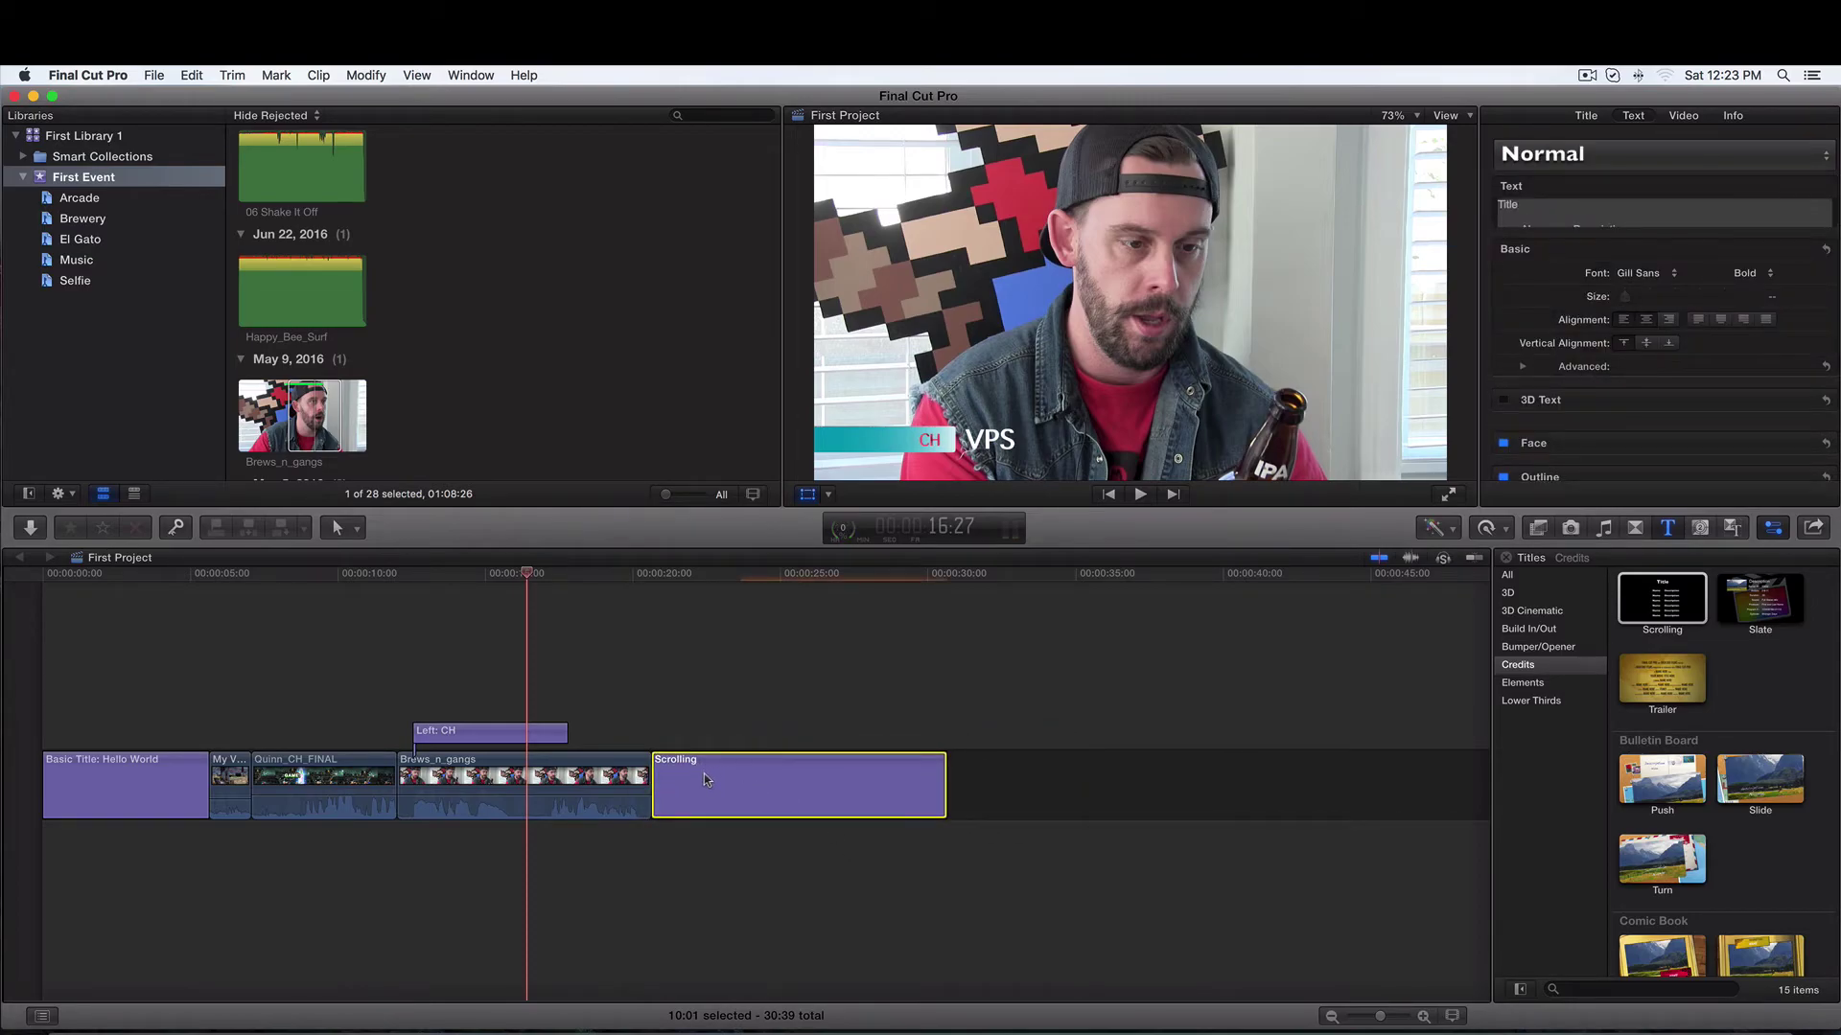
double_click(724, 796)
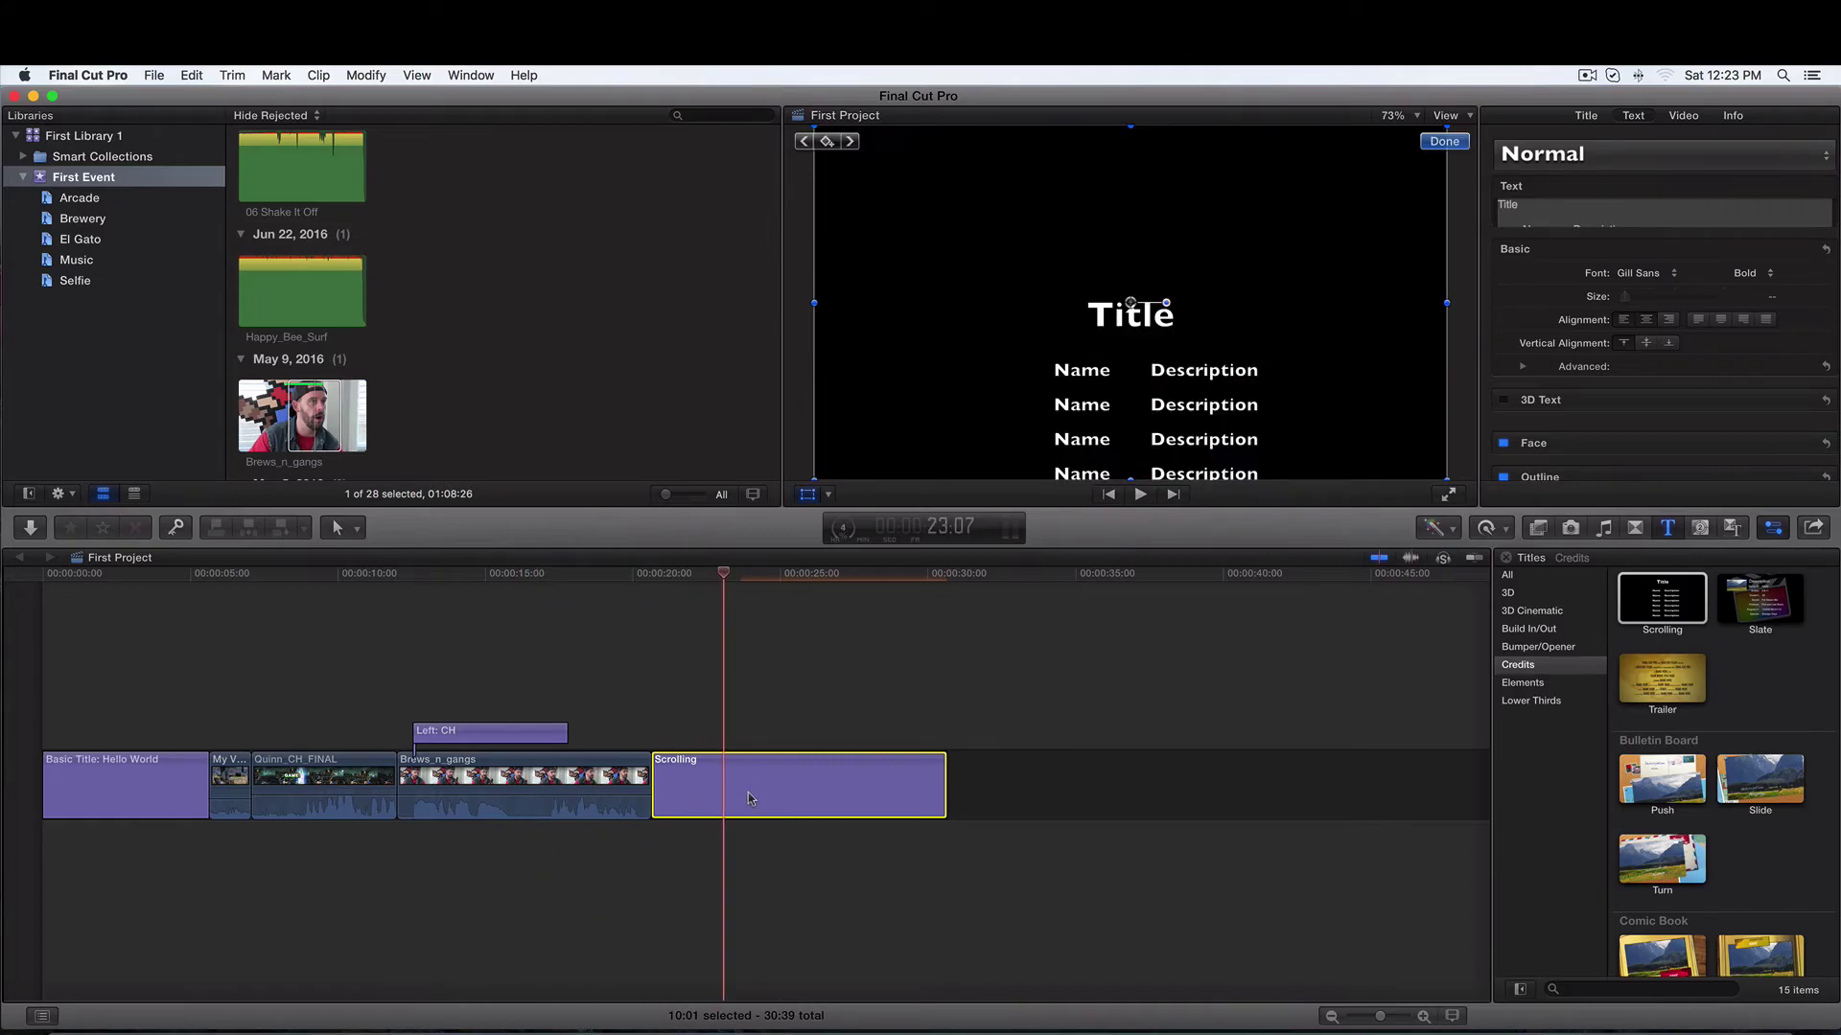
mouse_move(722, 575)
mouse_down()
mouse_move(678, 575)
mouse_move(804, 586)
mouse_move(688, 575)
mouse_up()
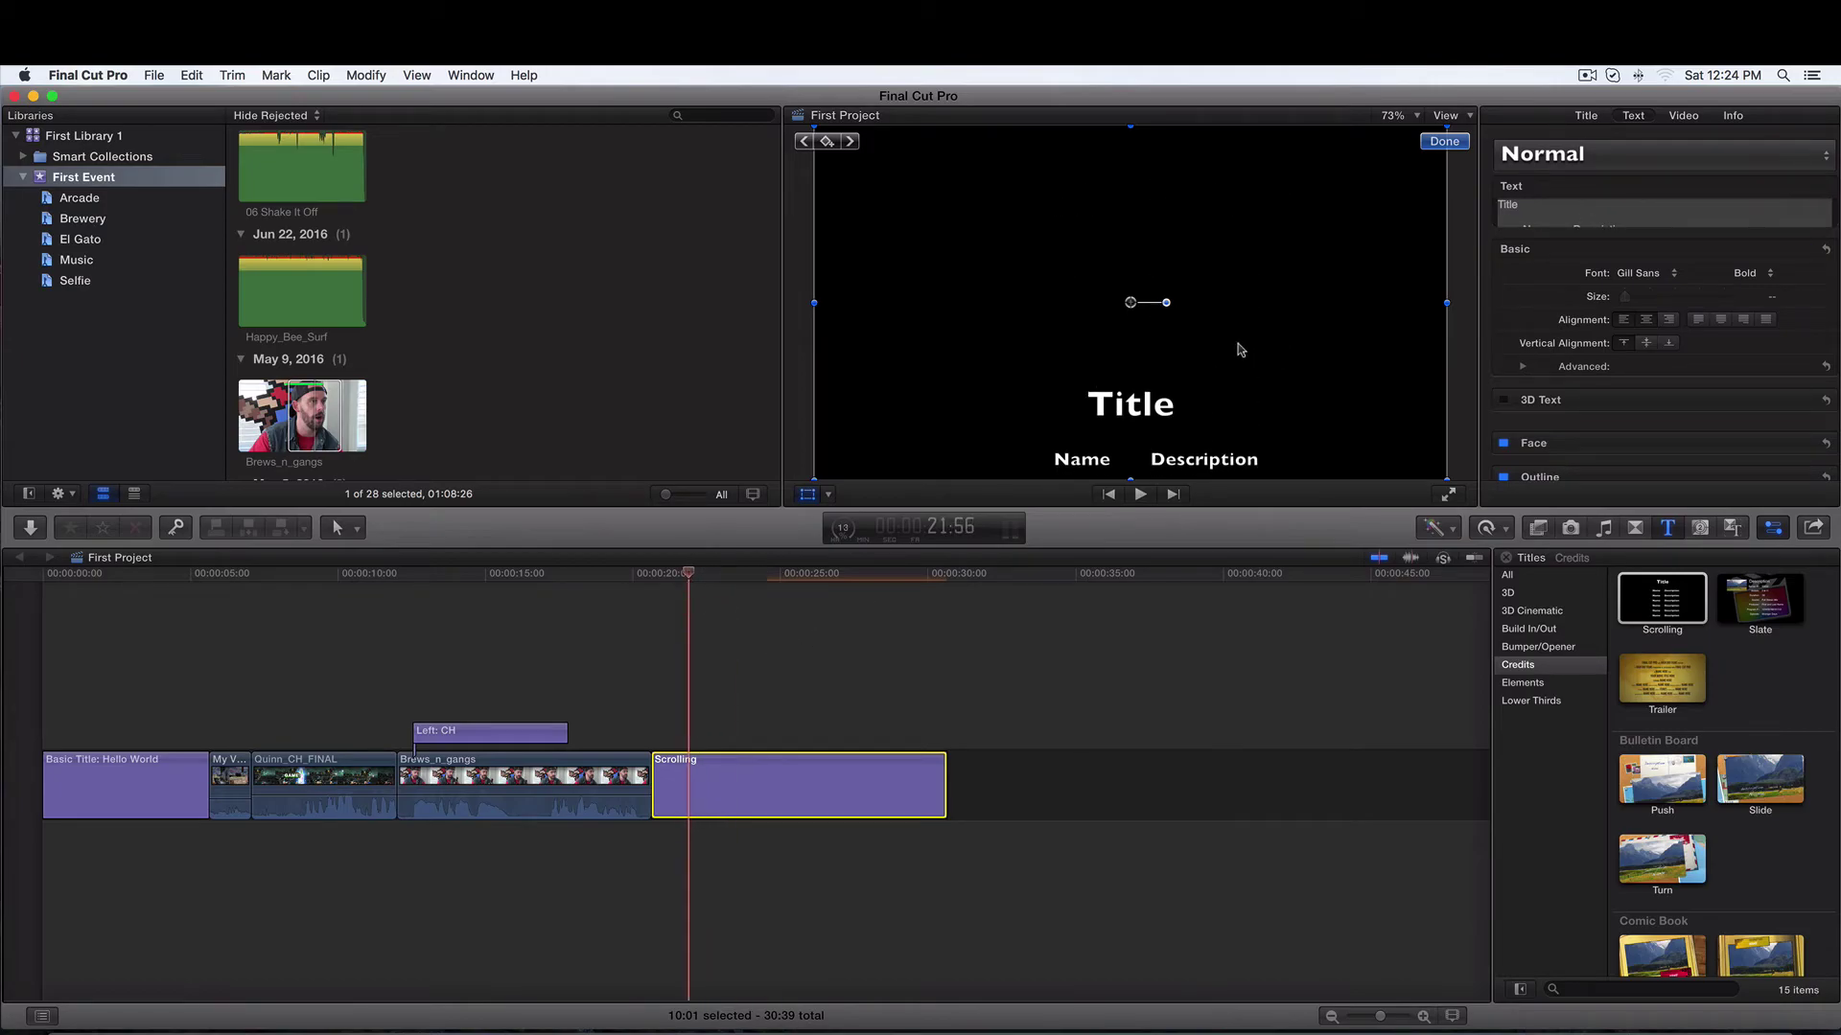
click(1534, 206)
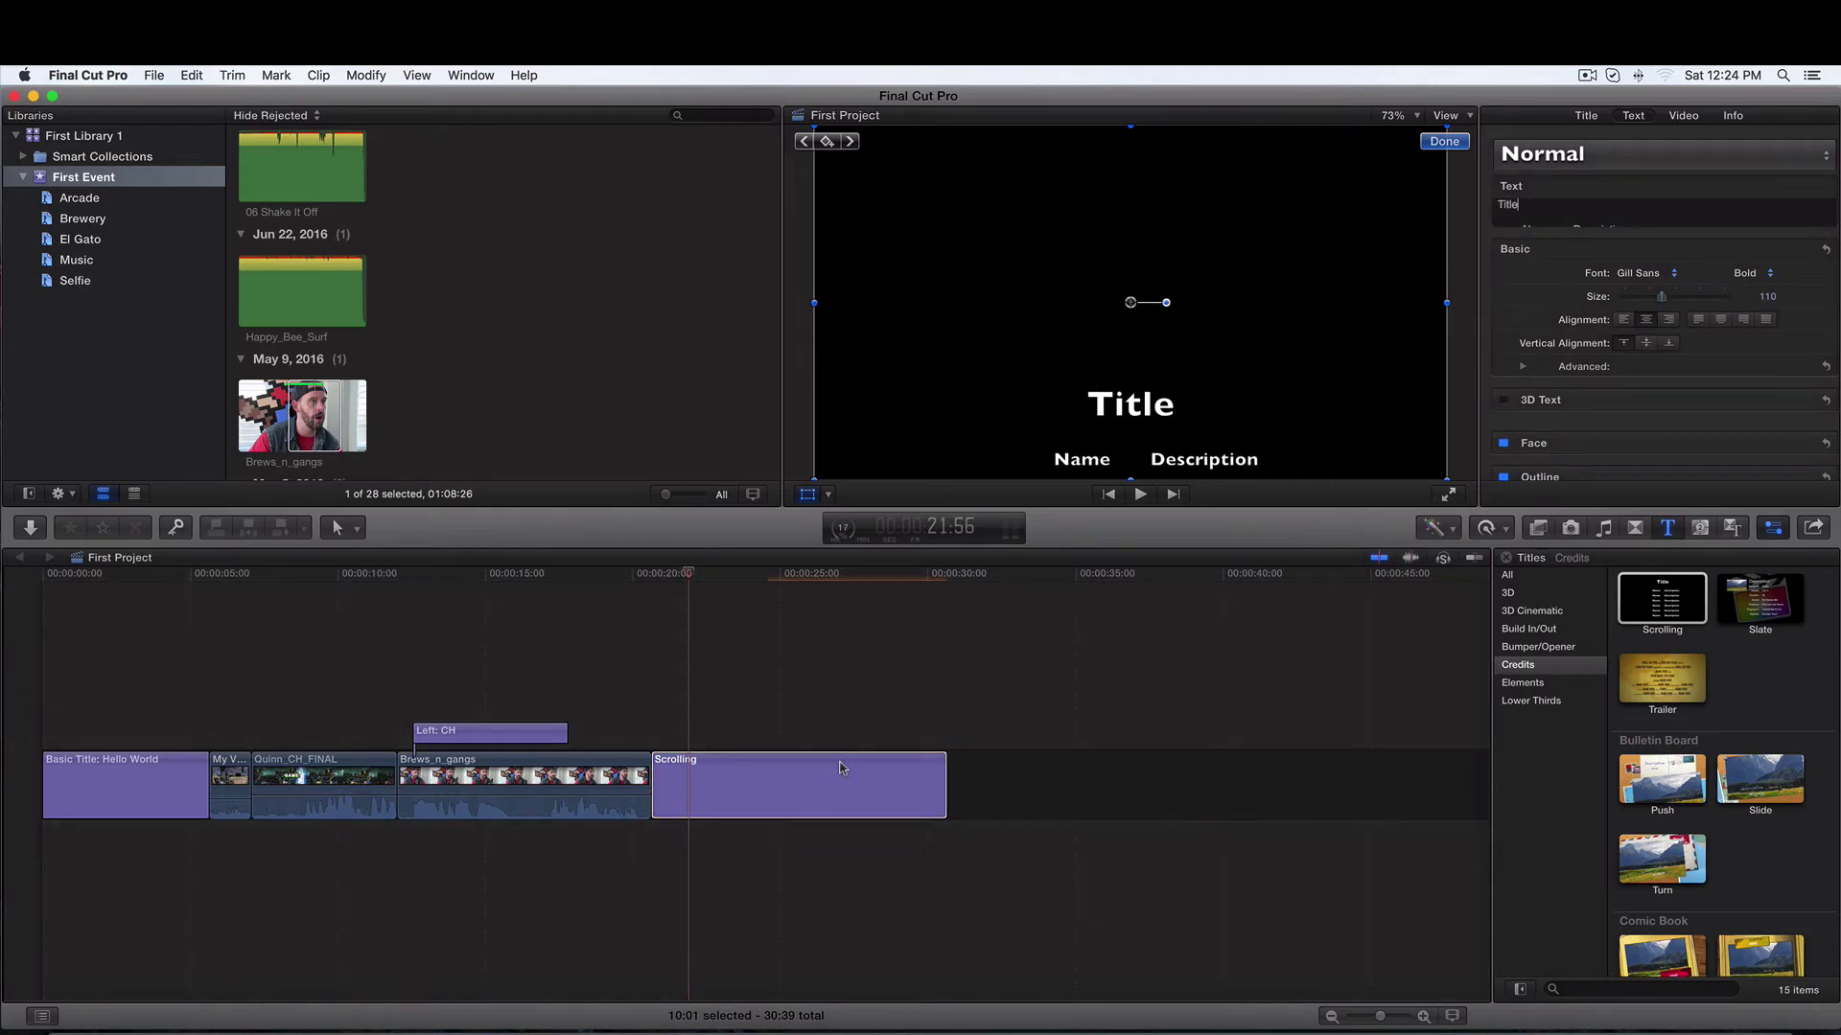
Change the credits heading from 'Title' to 'The Cast'
click(770, 779)
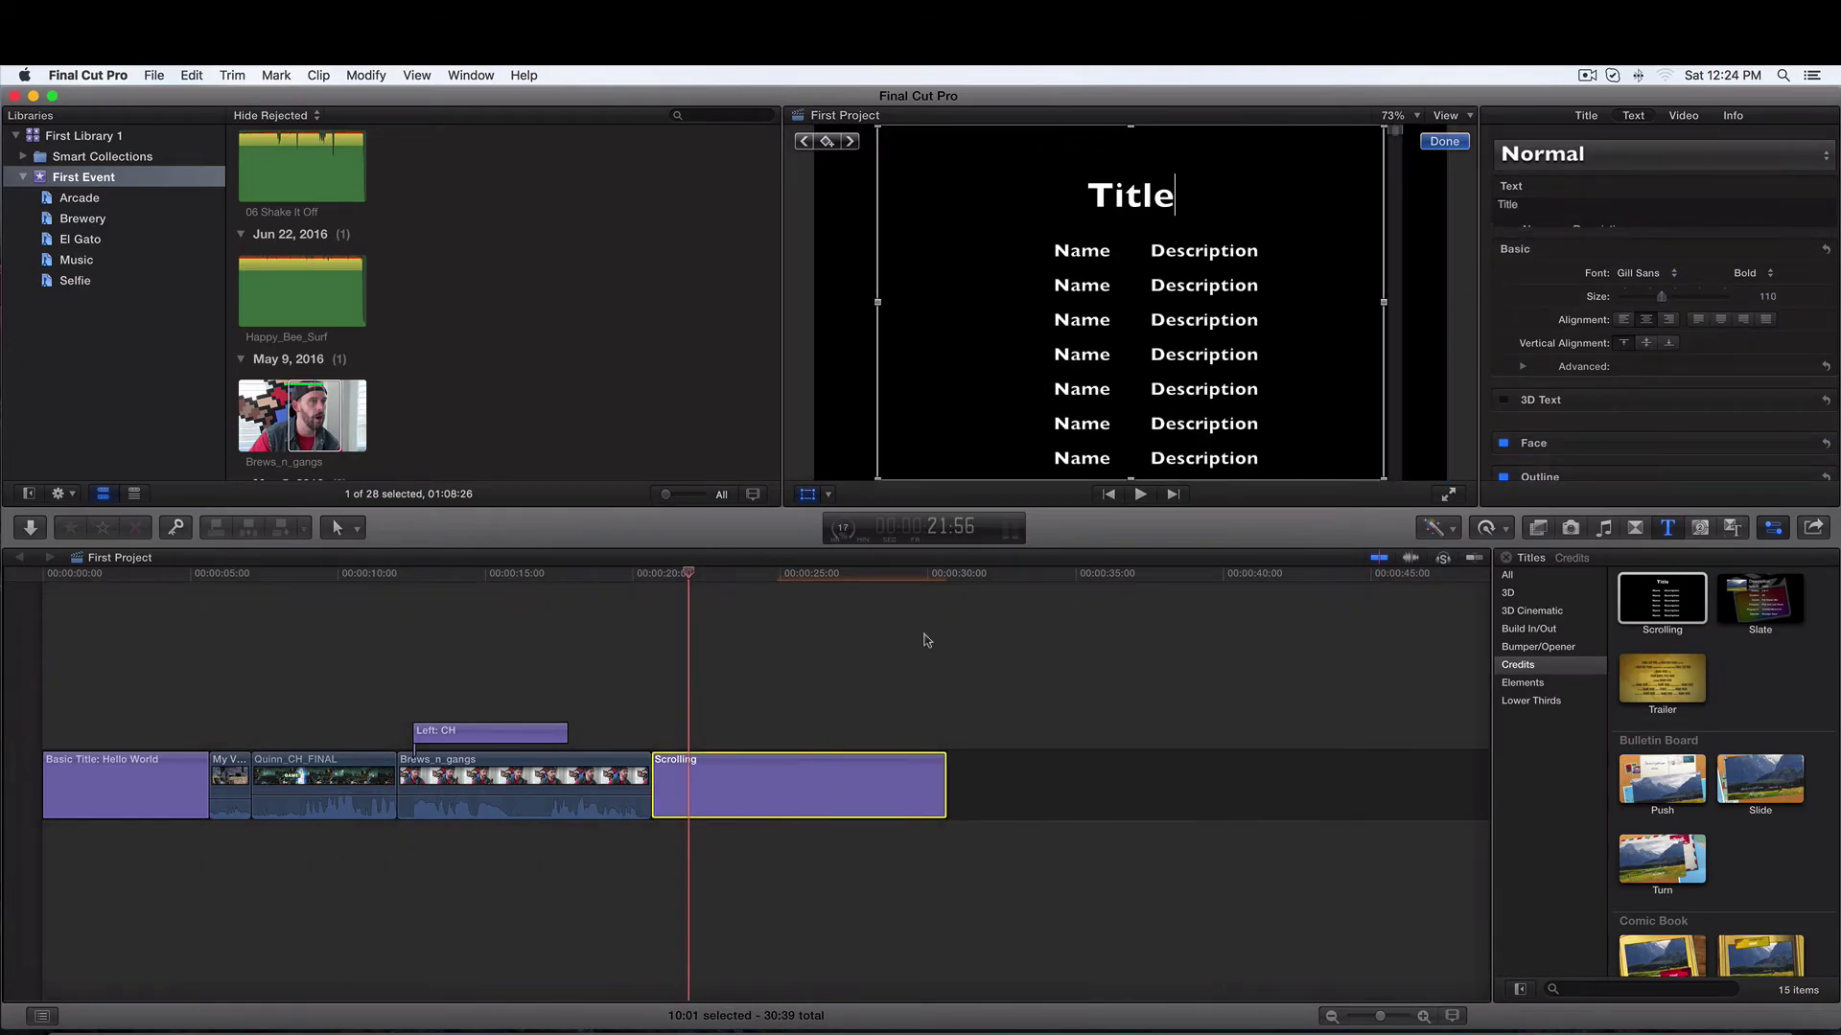
click(1571, 210)
key(super+a)
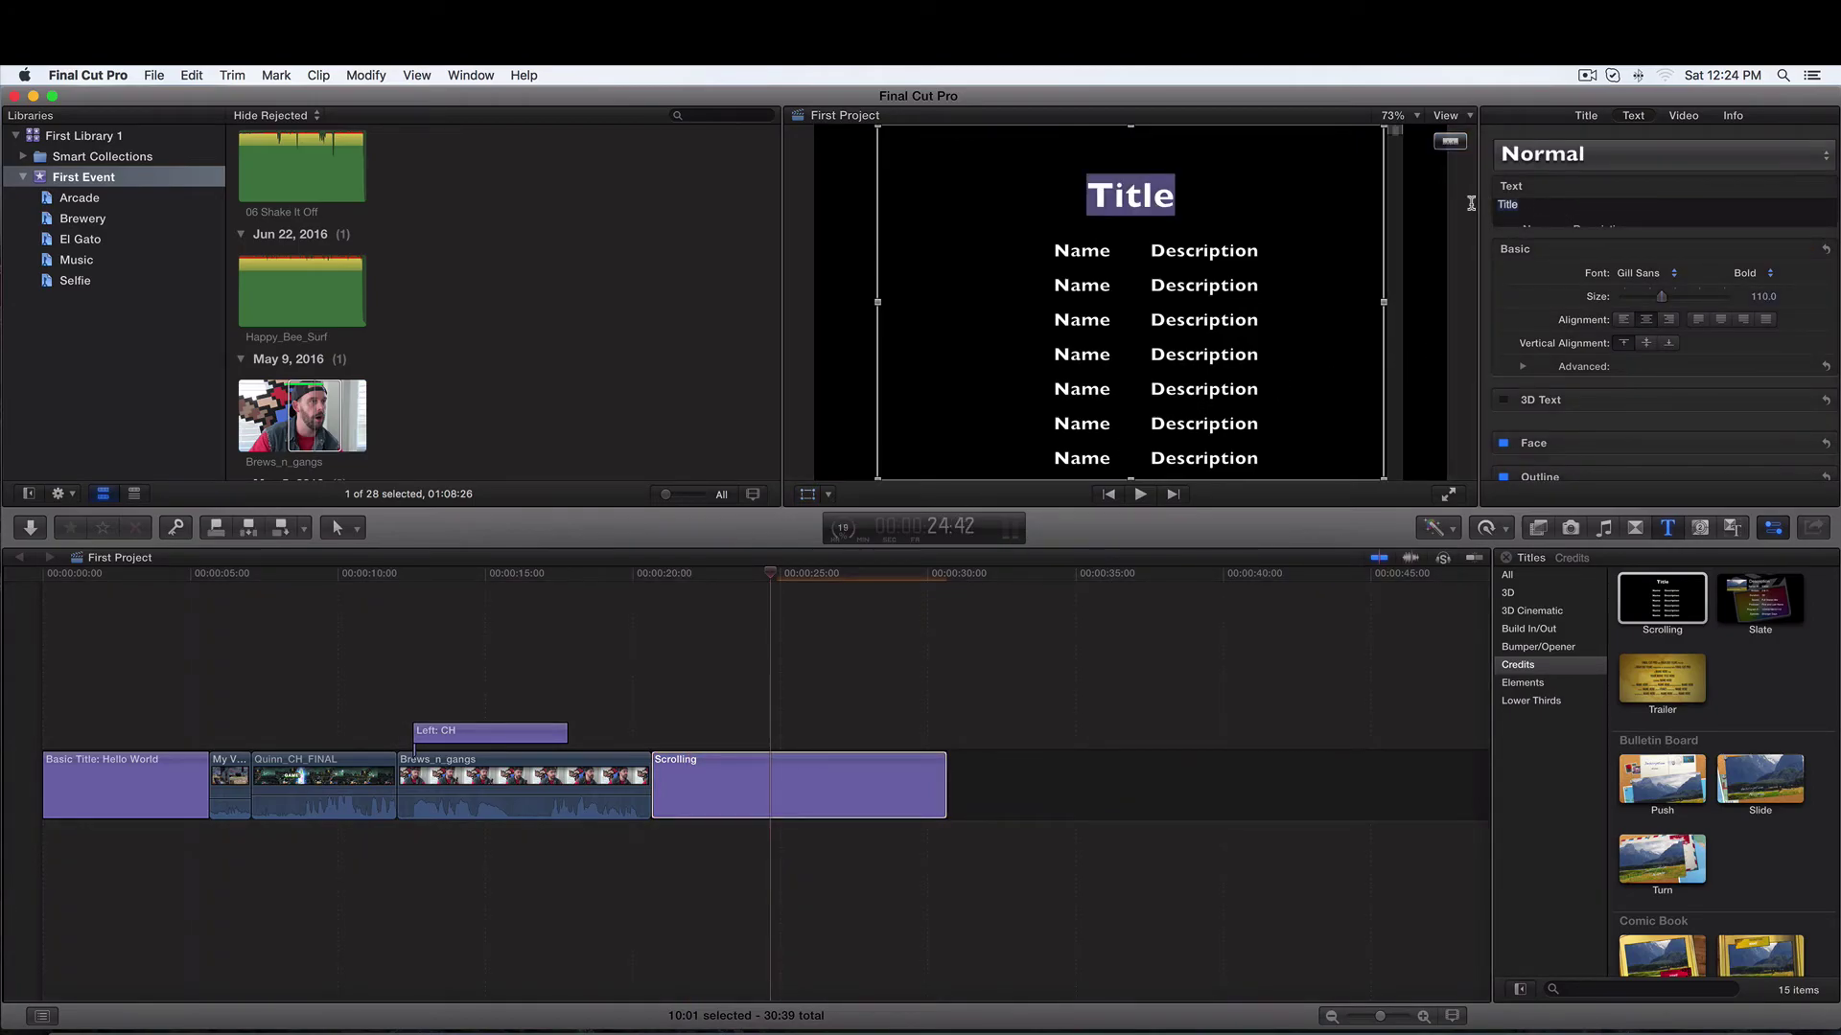
text(ORder)
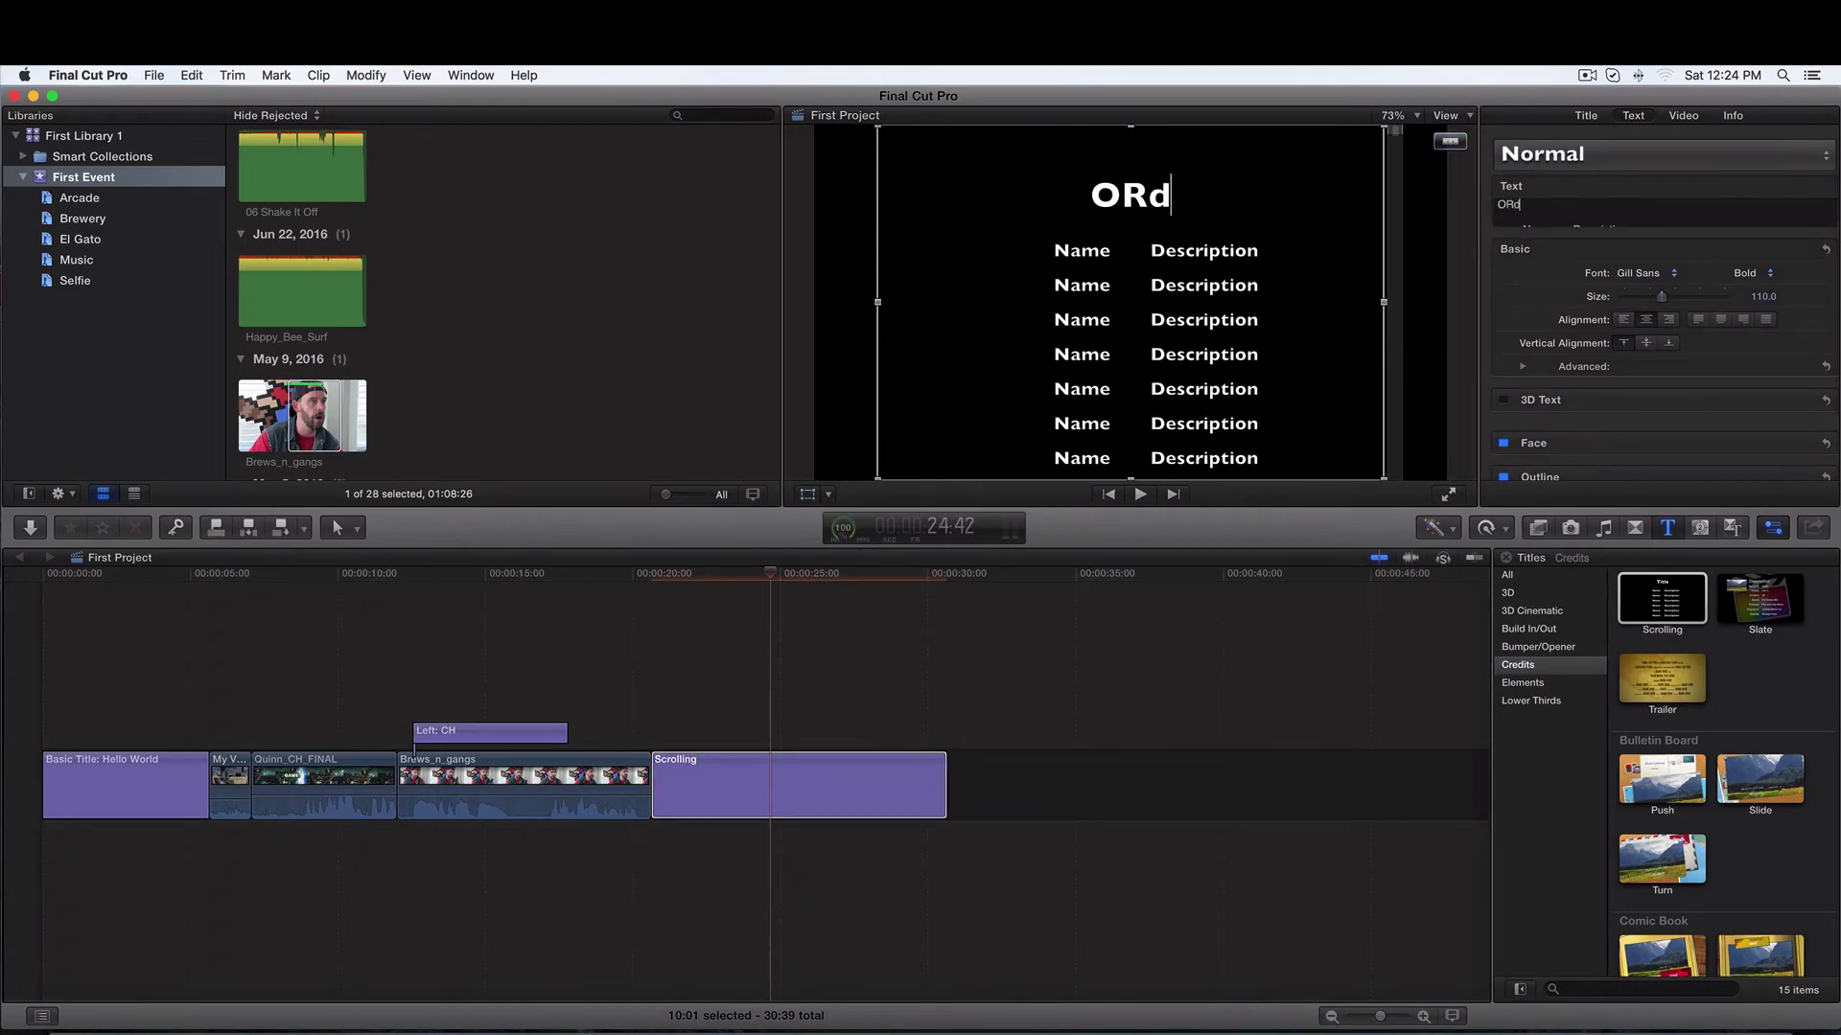
key(BackSpace)
key(BackSpace)
key(BackSpace)
key(BackSpace)
key(BackSpace)
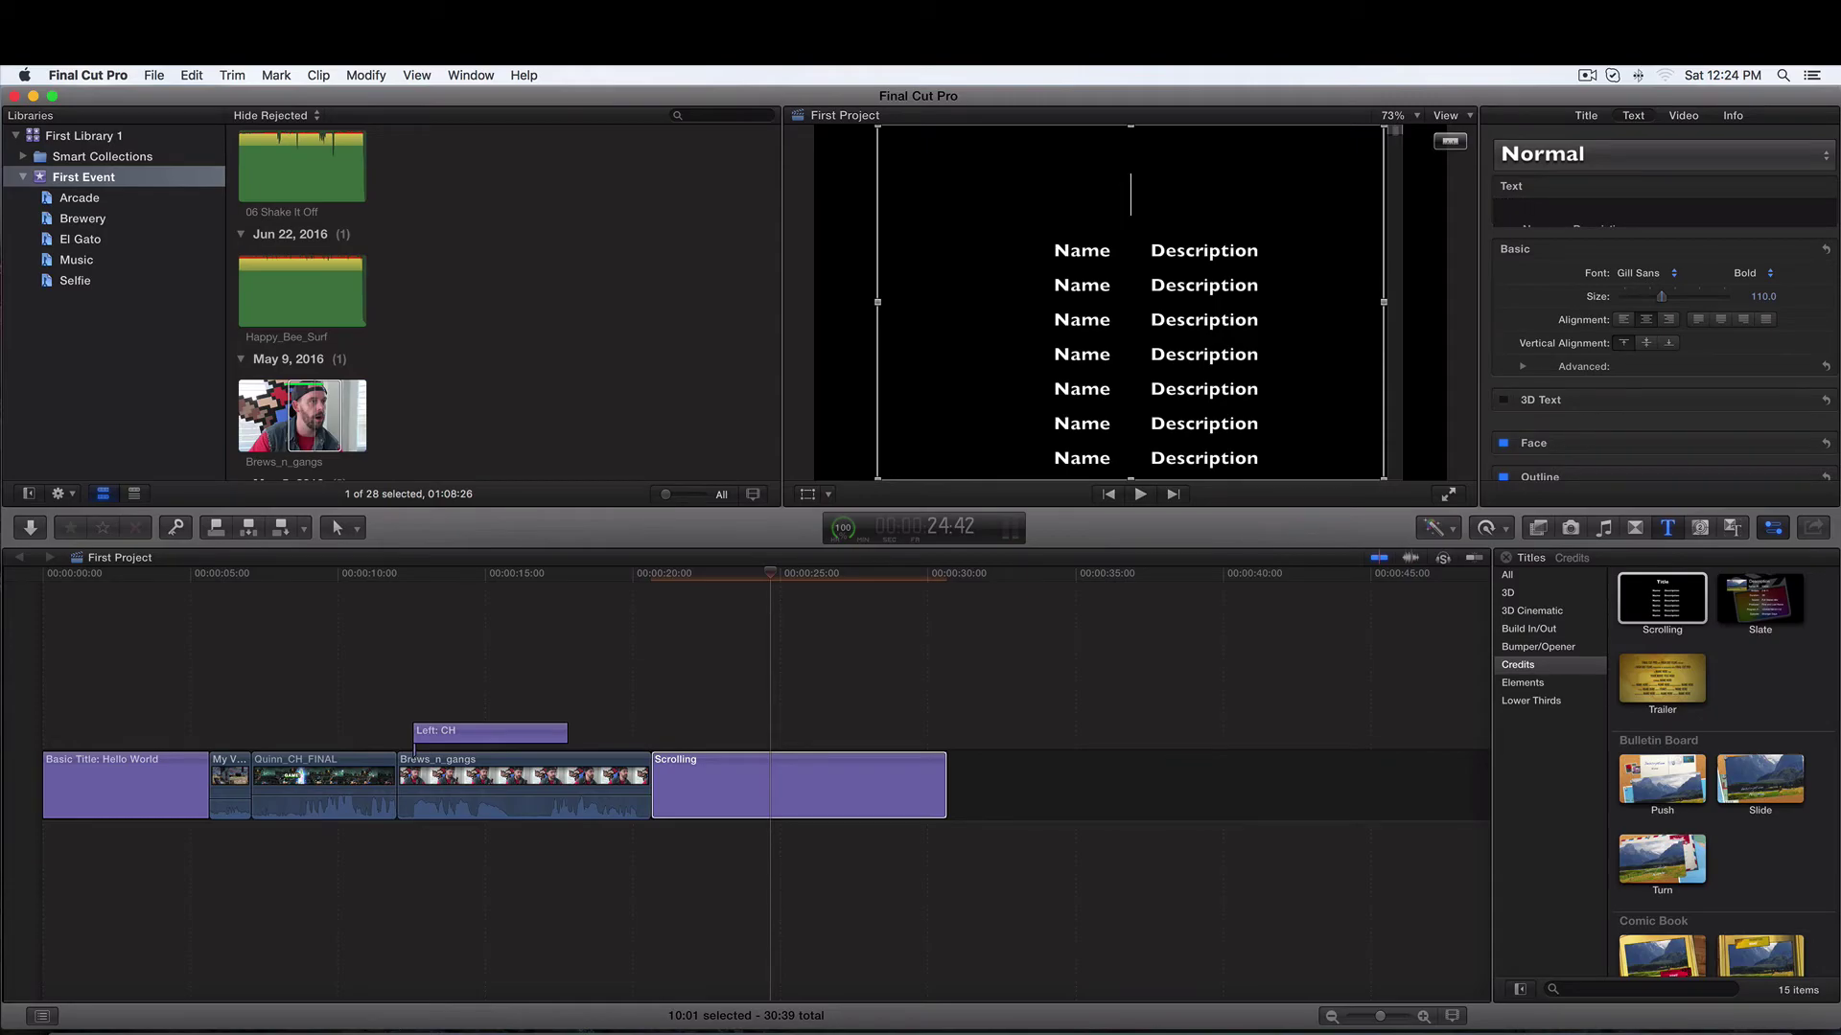
text(The Cas)
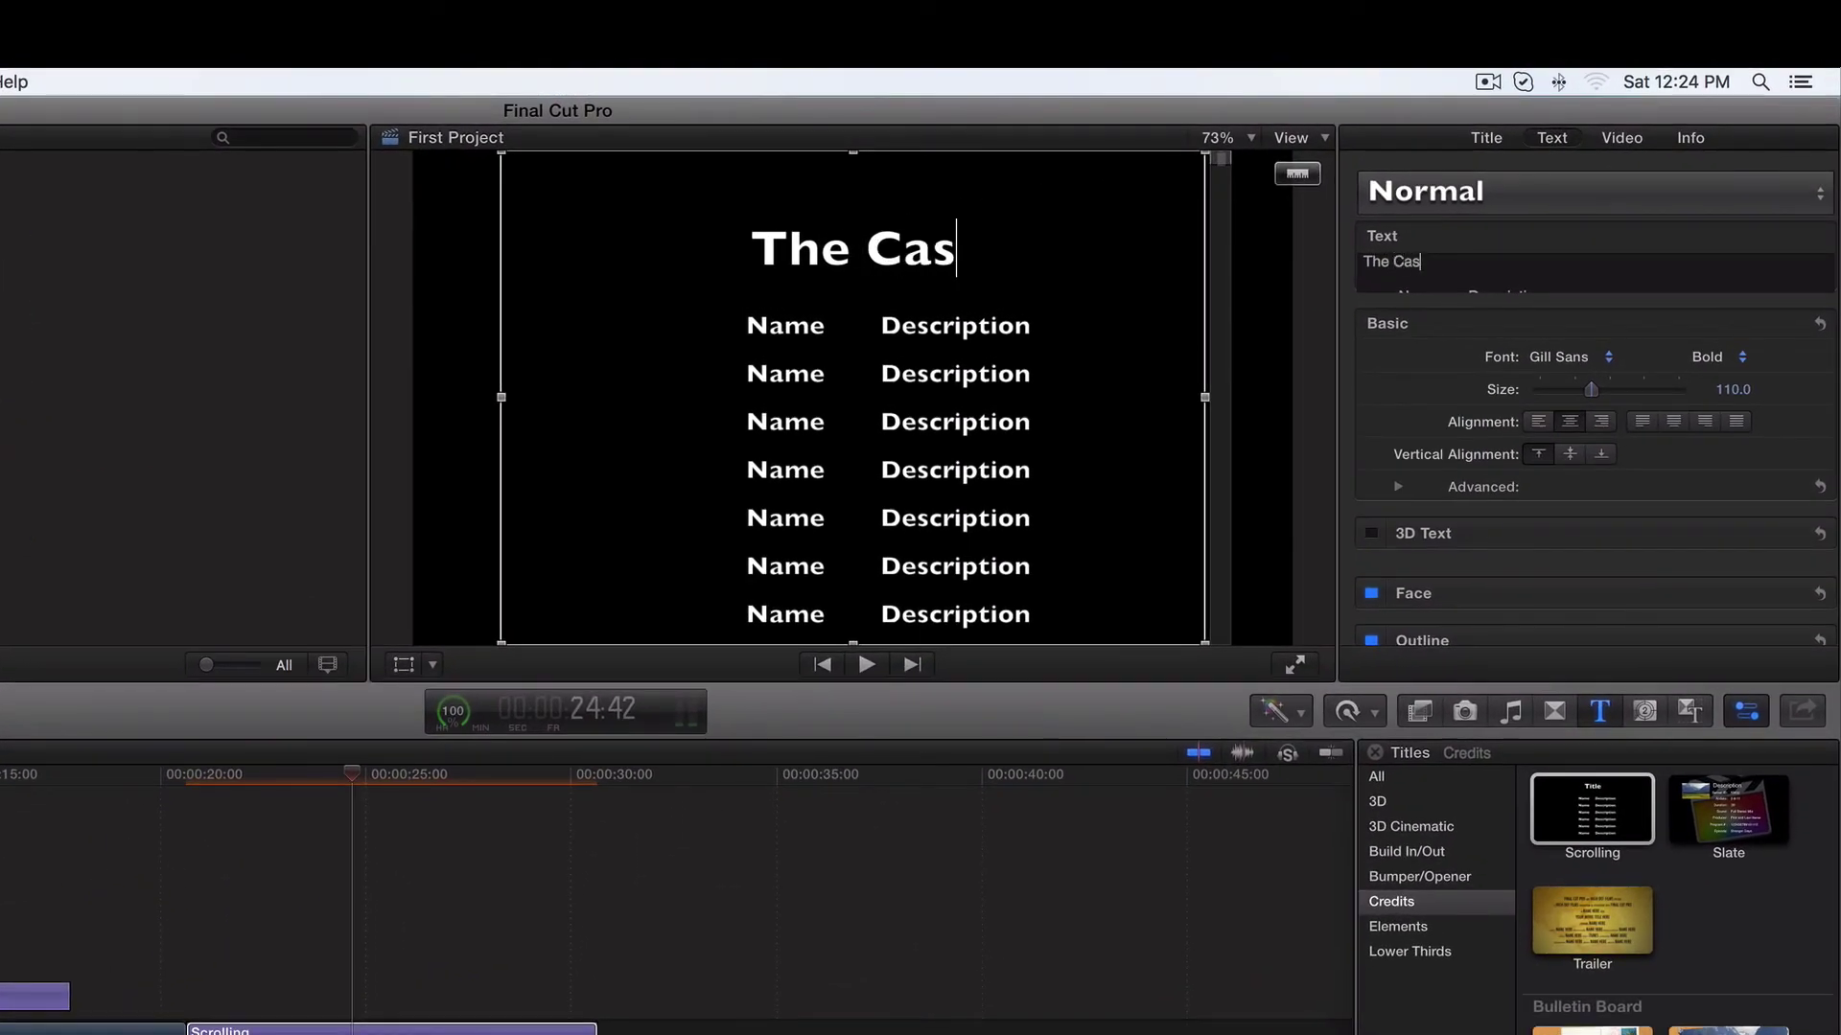
text(t)
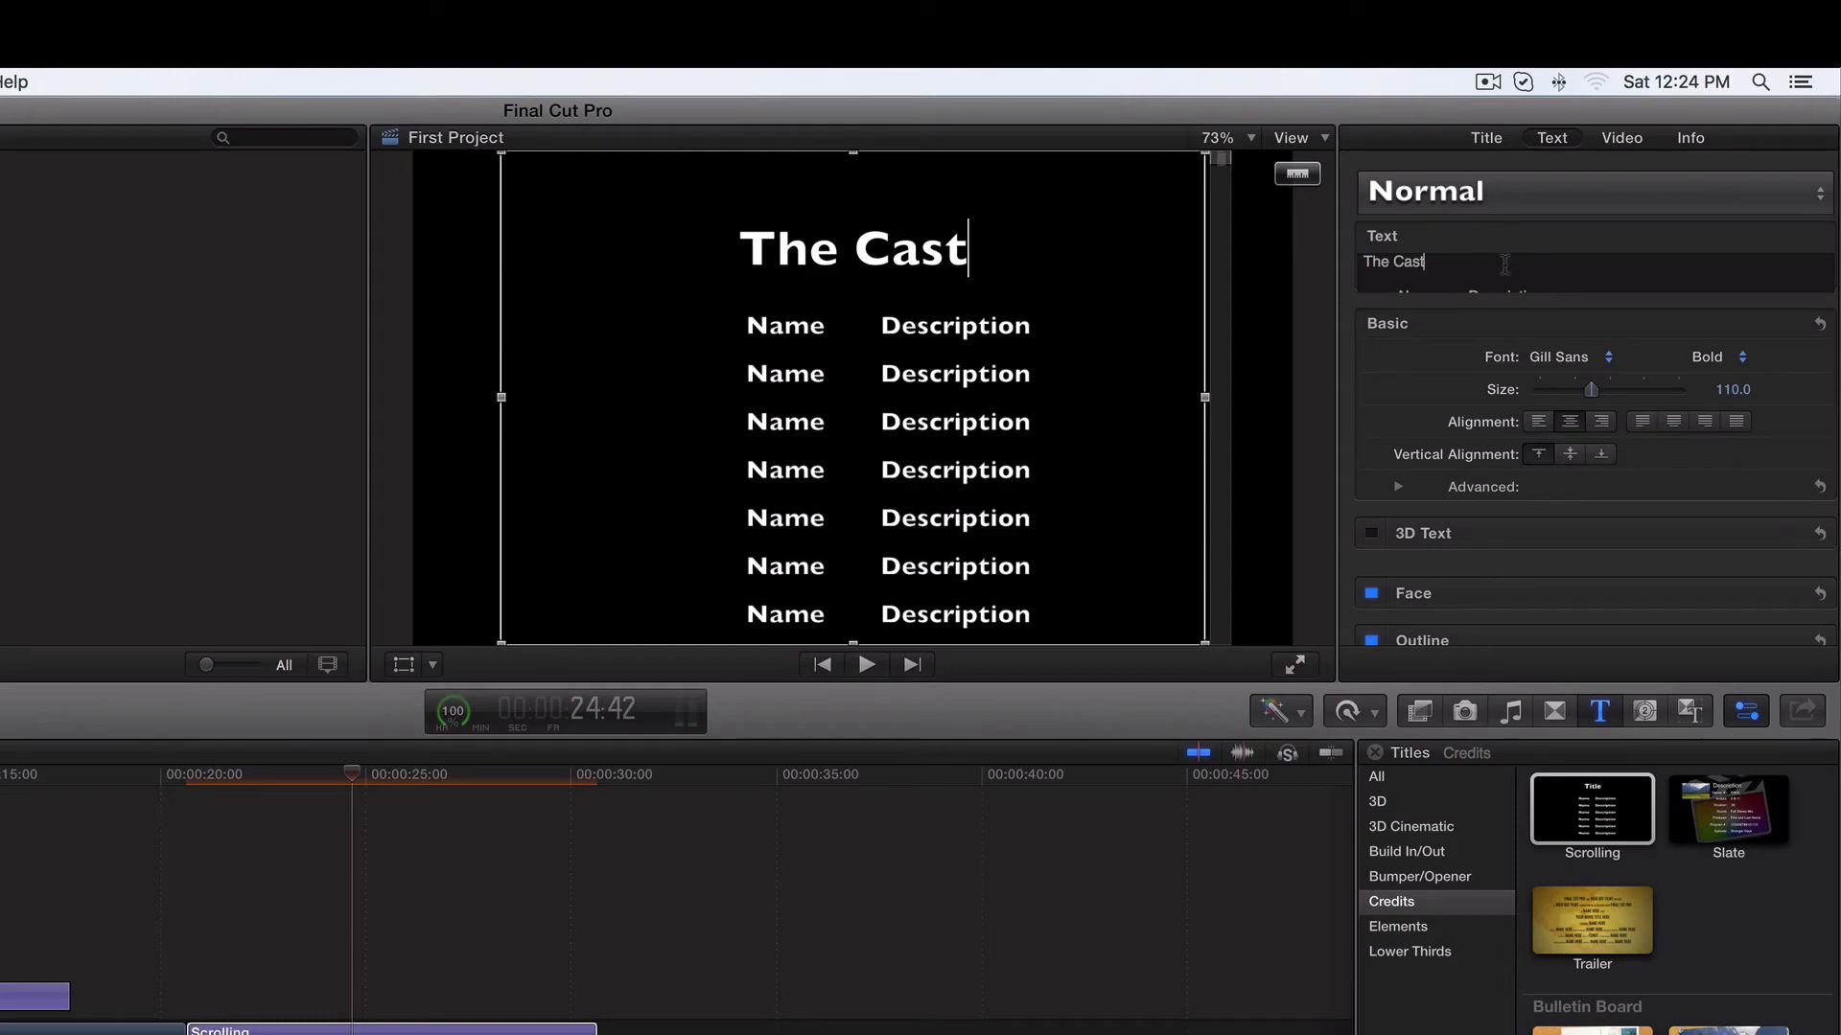
Overwrite the first two Name/Description rows with Director and Producer credits, each followed by the creator's name
scroll(1502, 266, down, 2)
drag(1548, 264, 1400, 260)
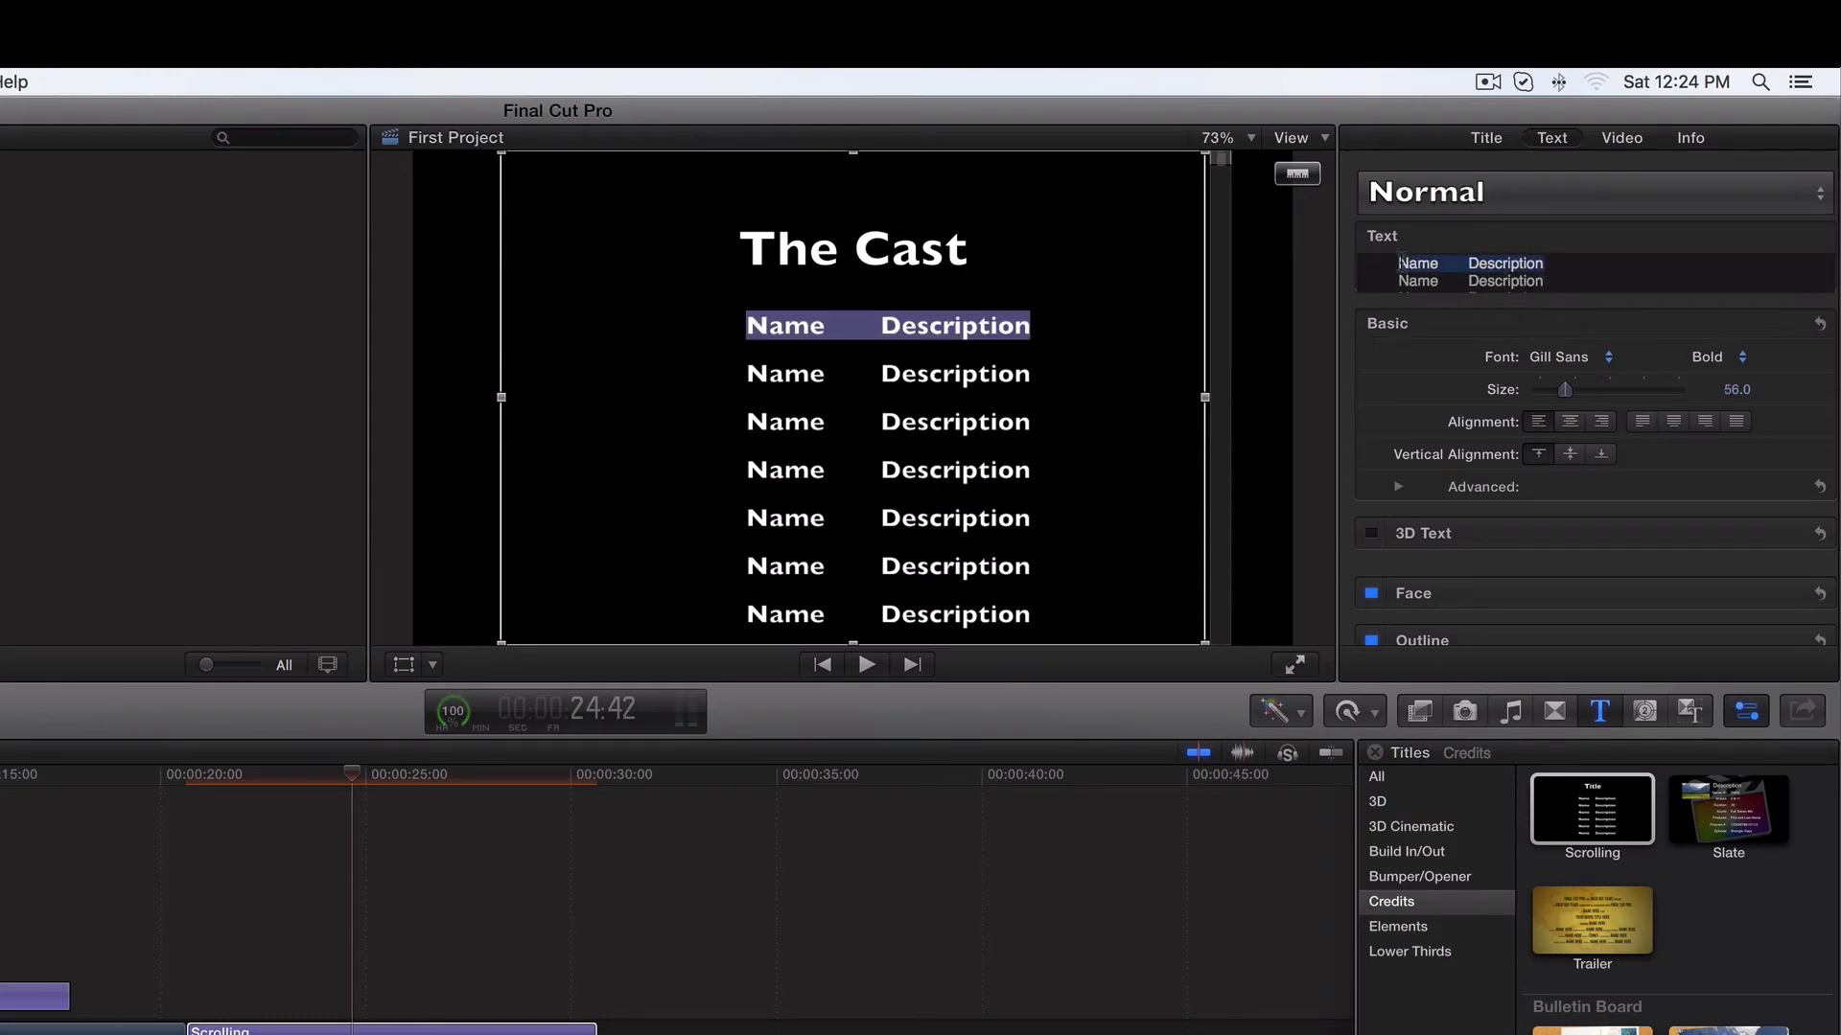
text(Direc)
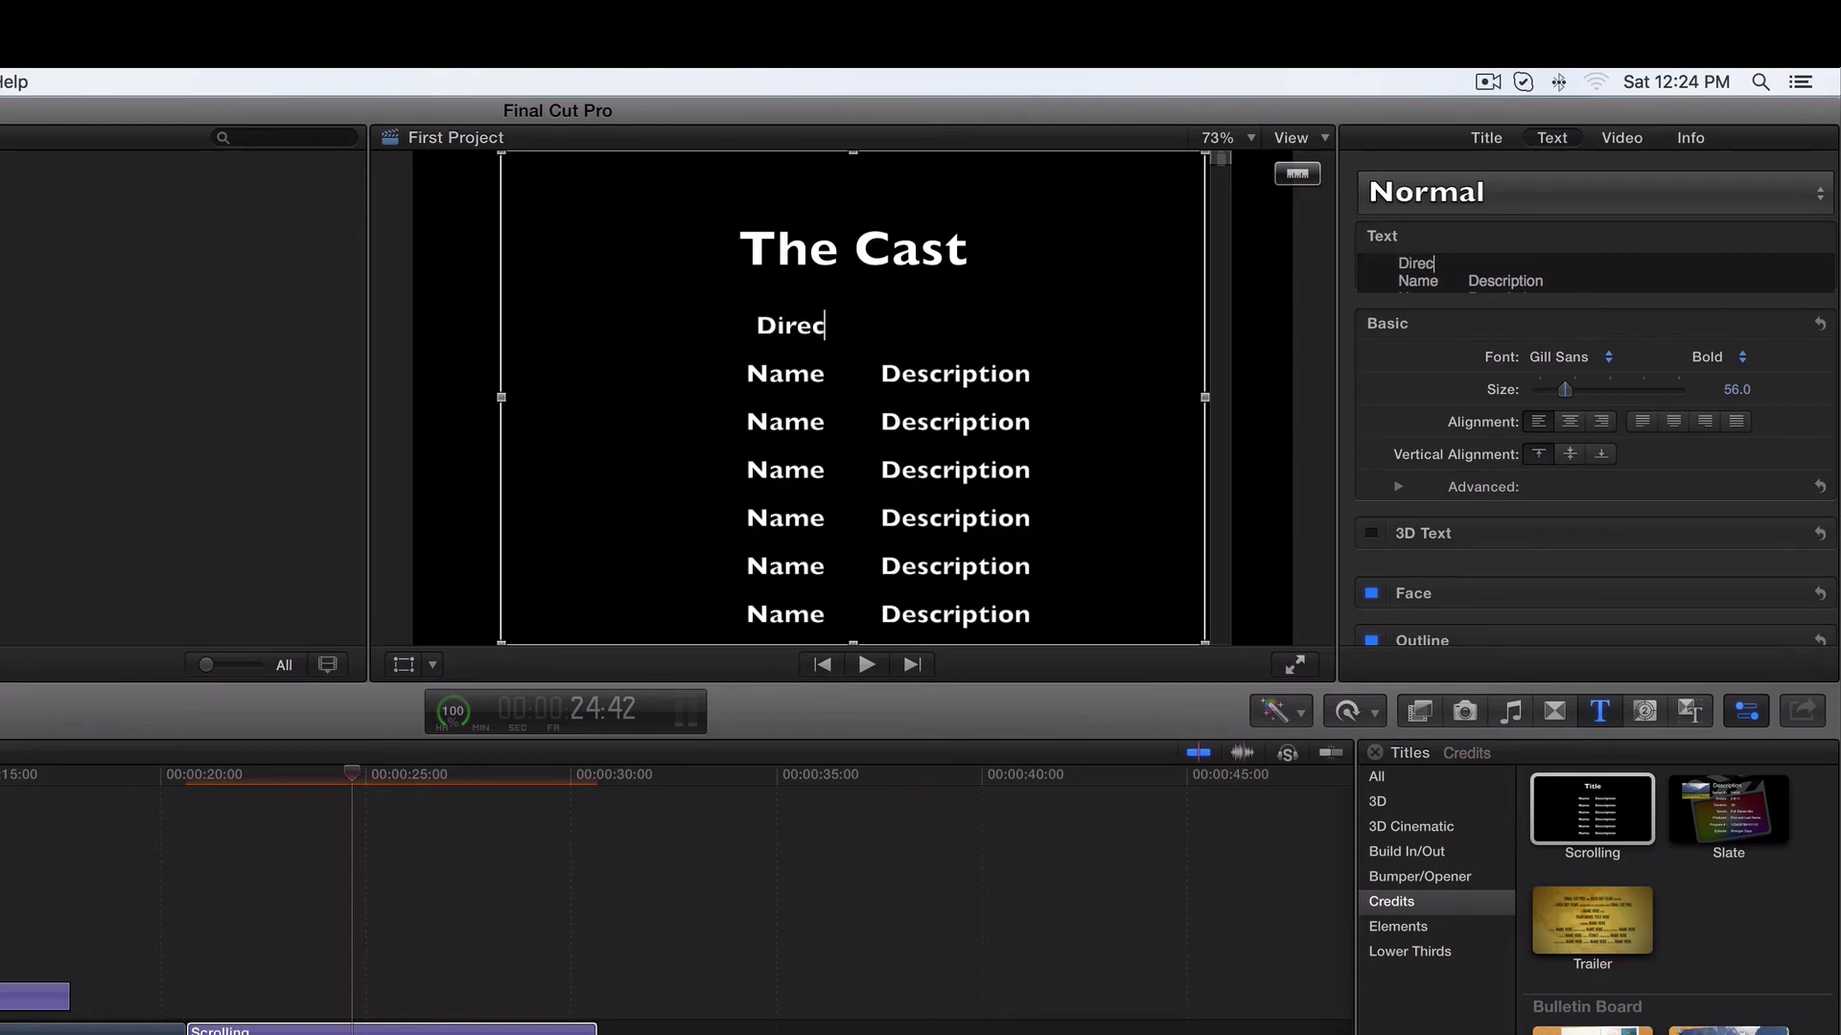
text(tor CH Sterling)
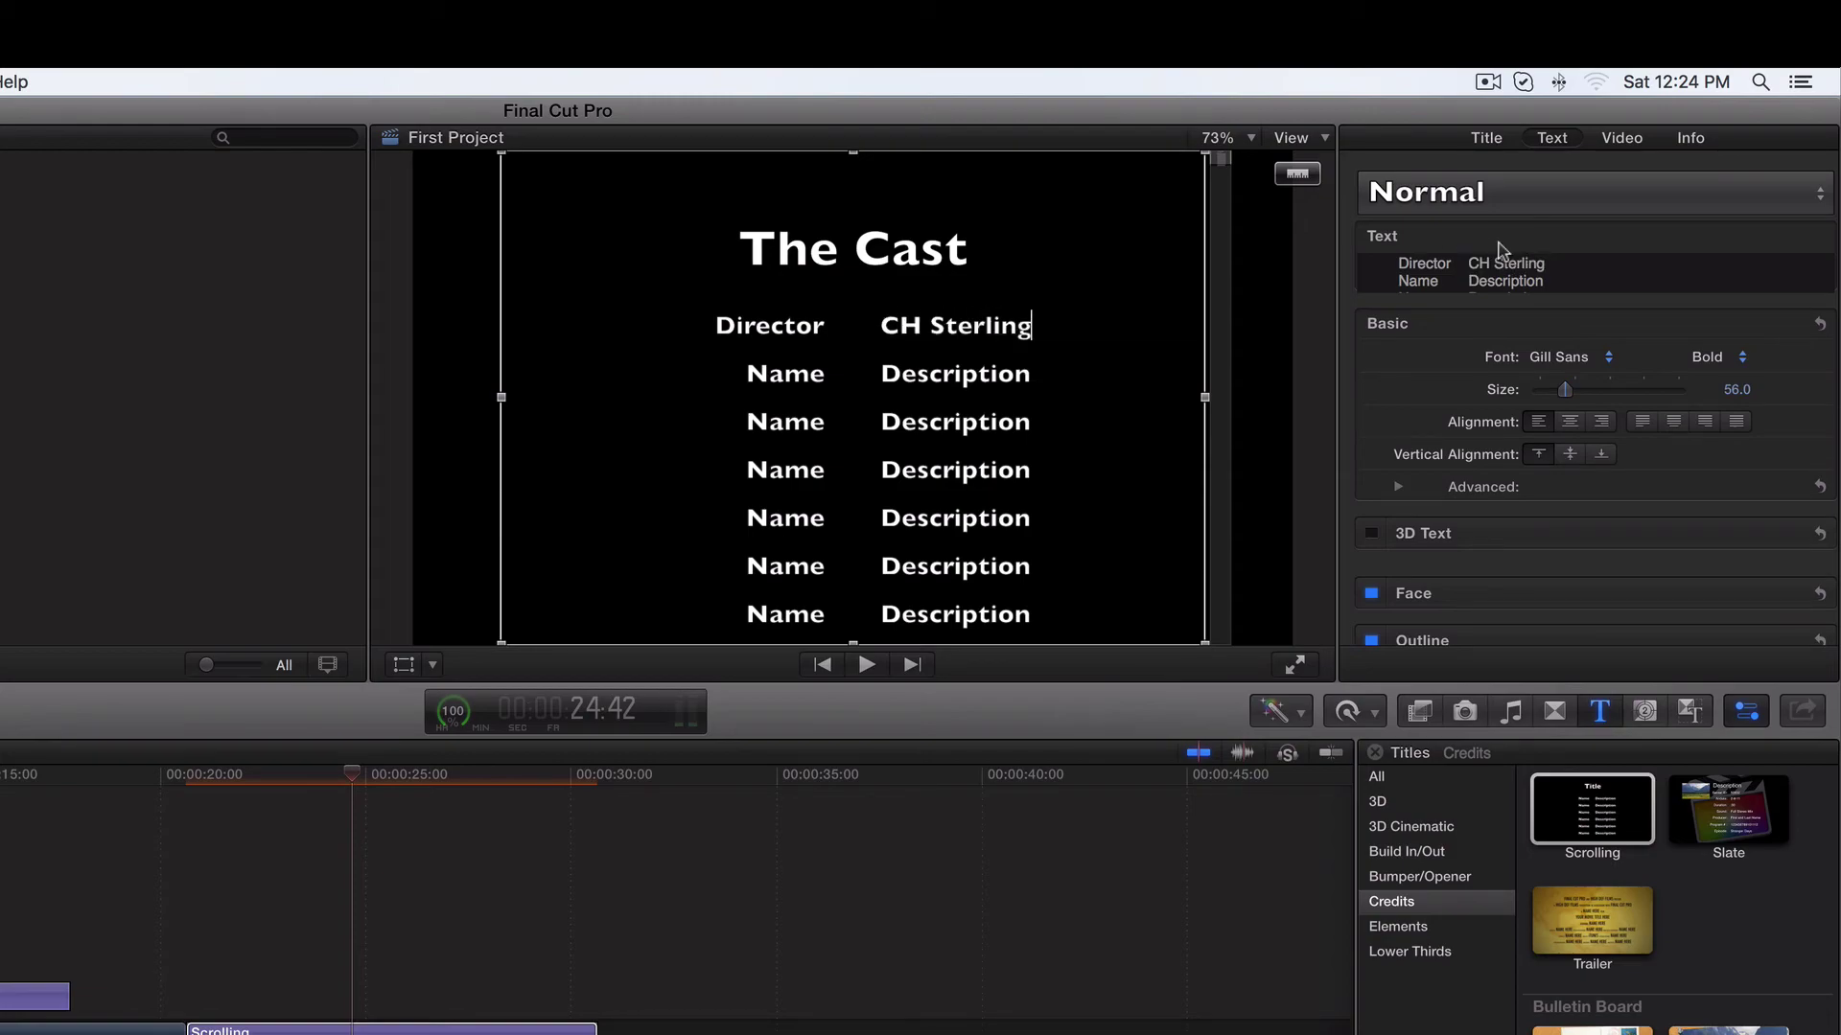
drag(1553, 278, 1395, 275)
text(Pr)
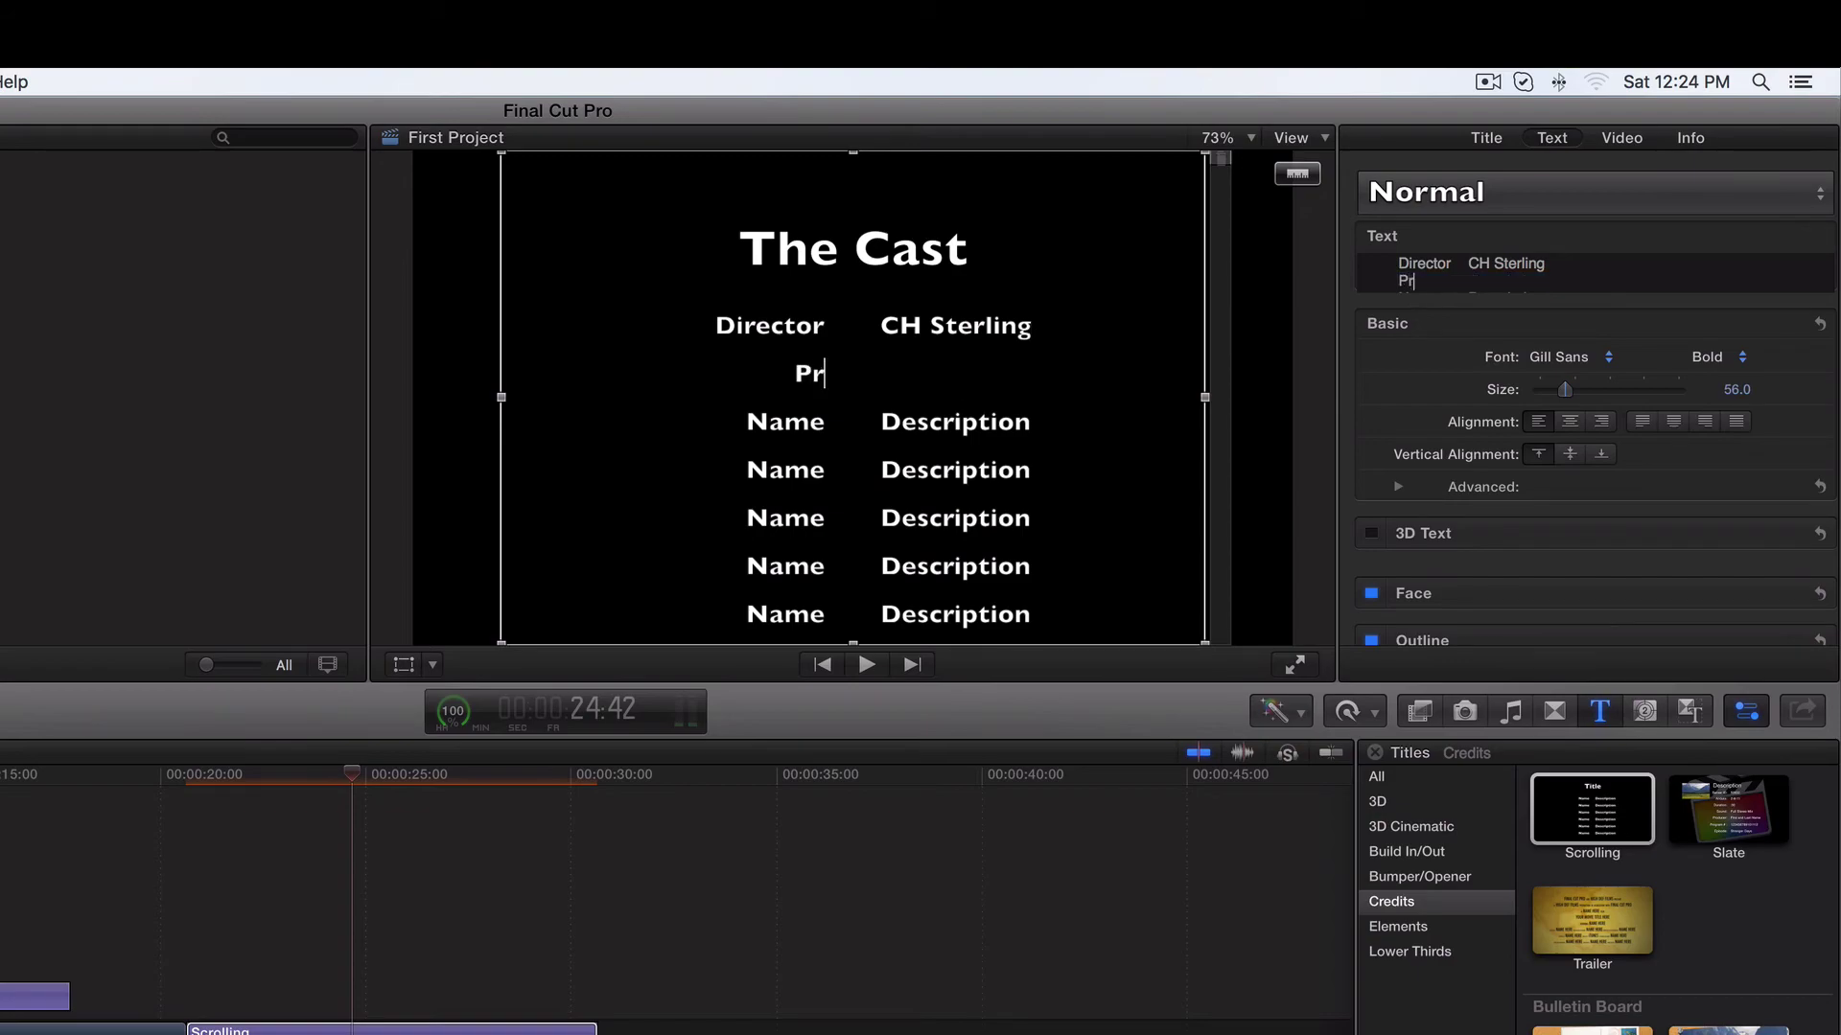
text(oducer)
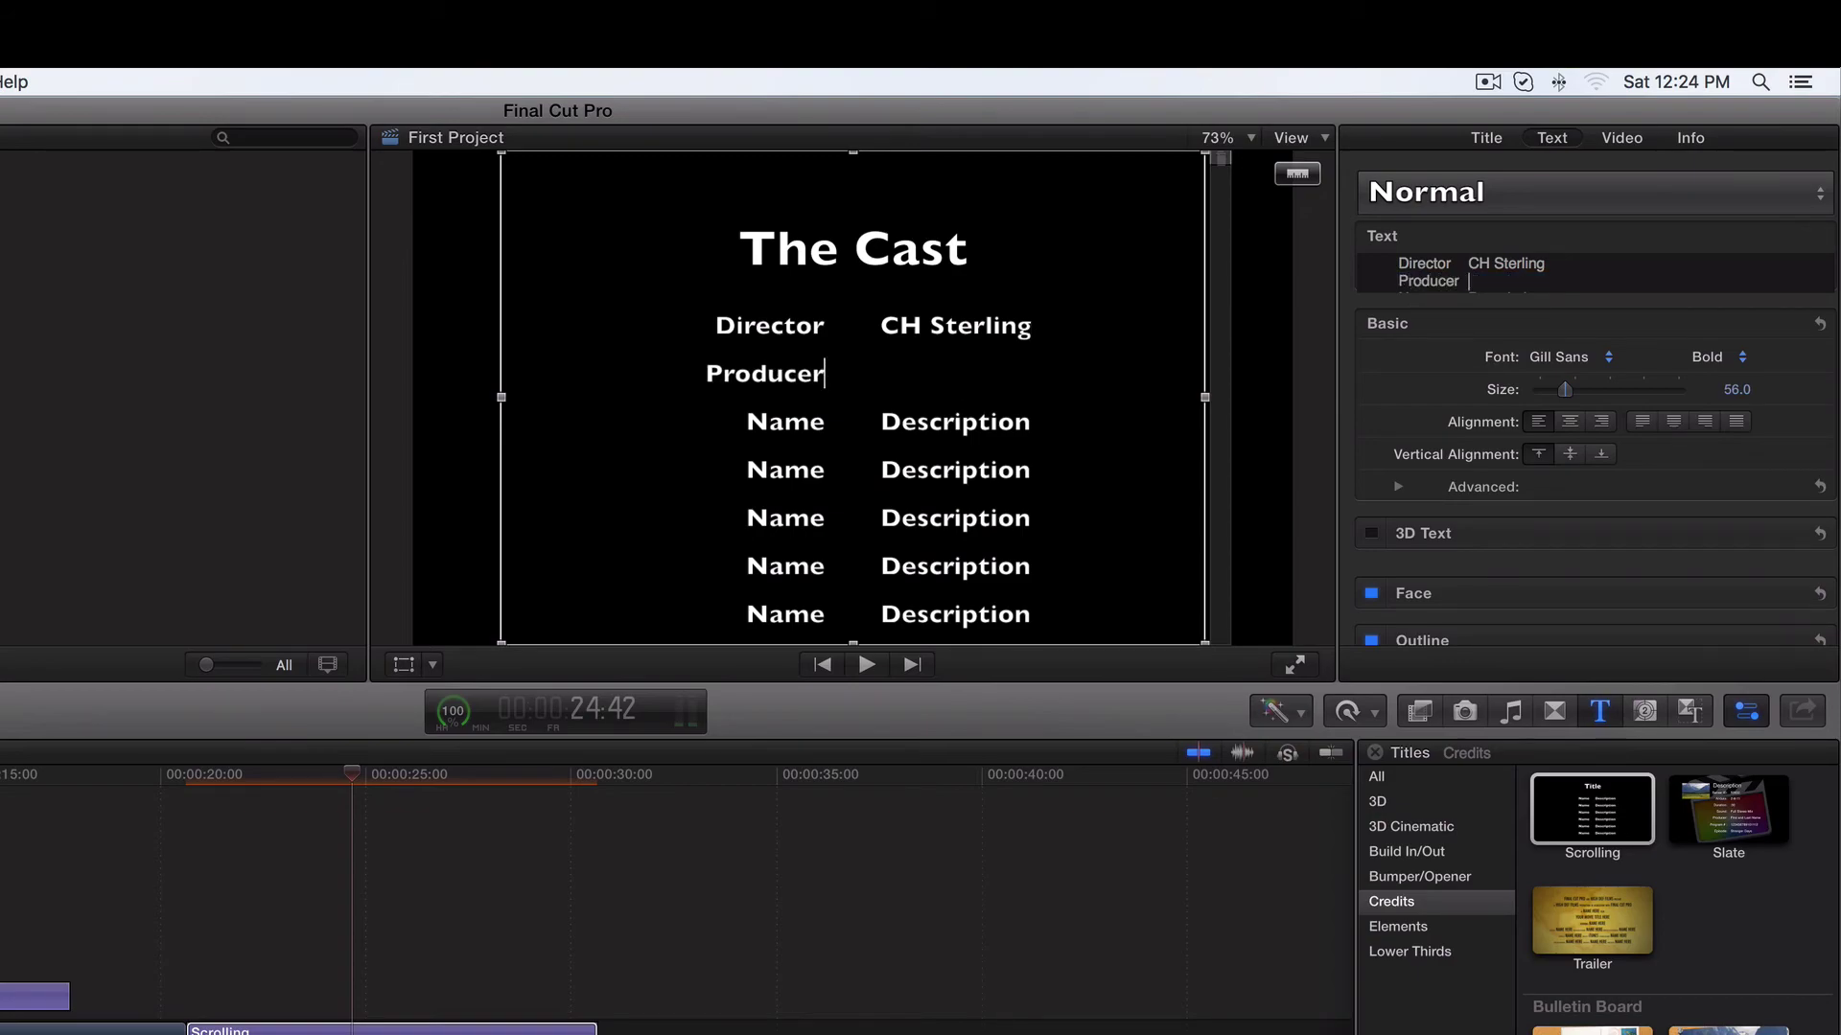
text(Ster)
key(BackSpace)
key(BackSpace)
key(BackSpace)
key(BackSpace)
text(CH Sterling)
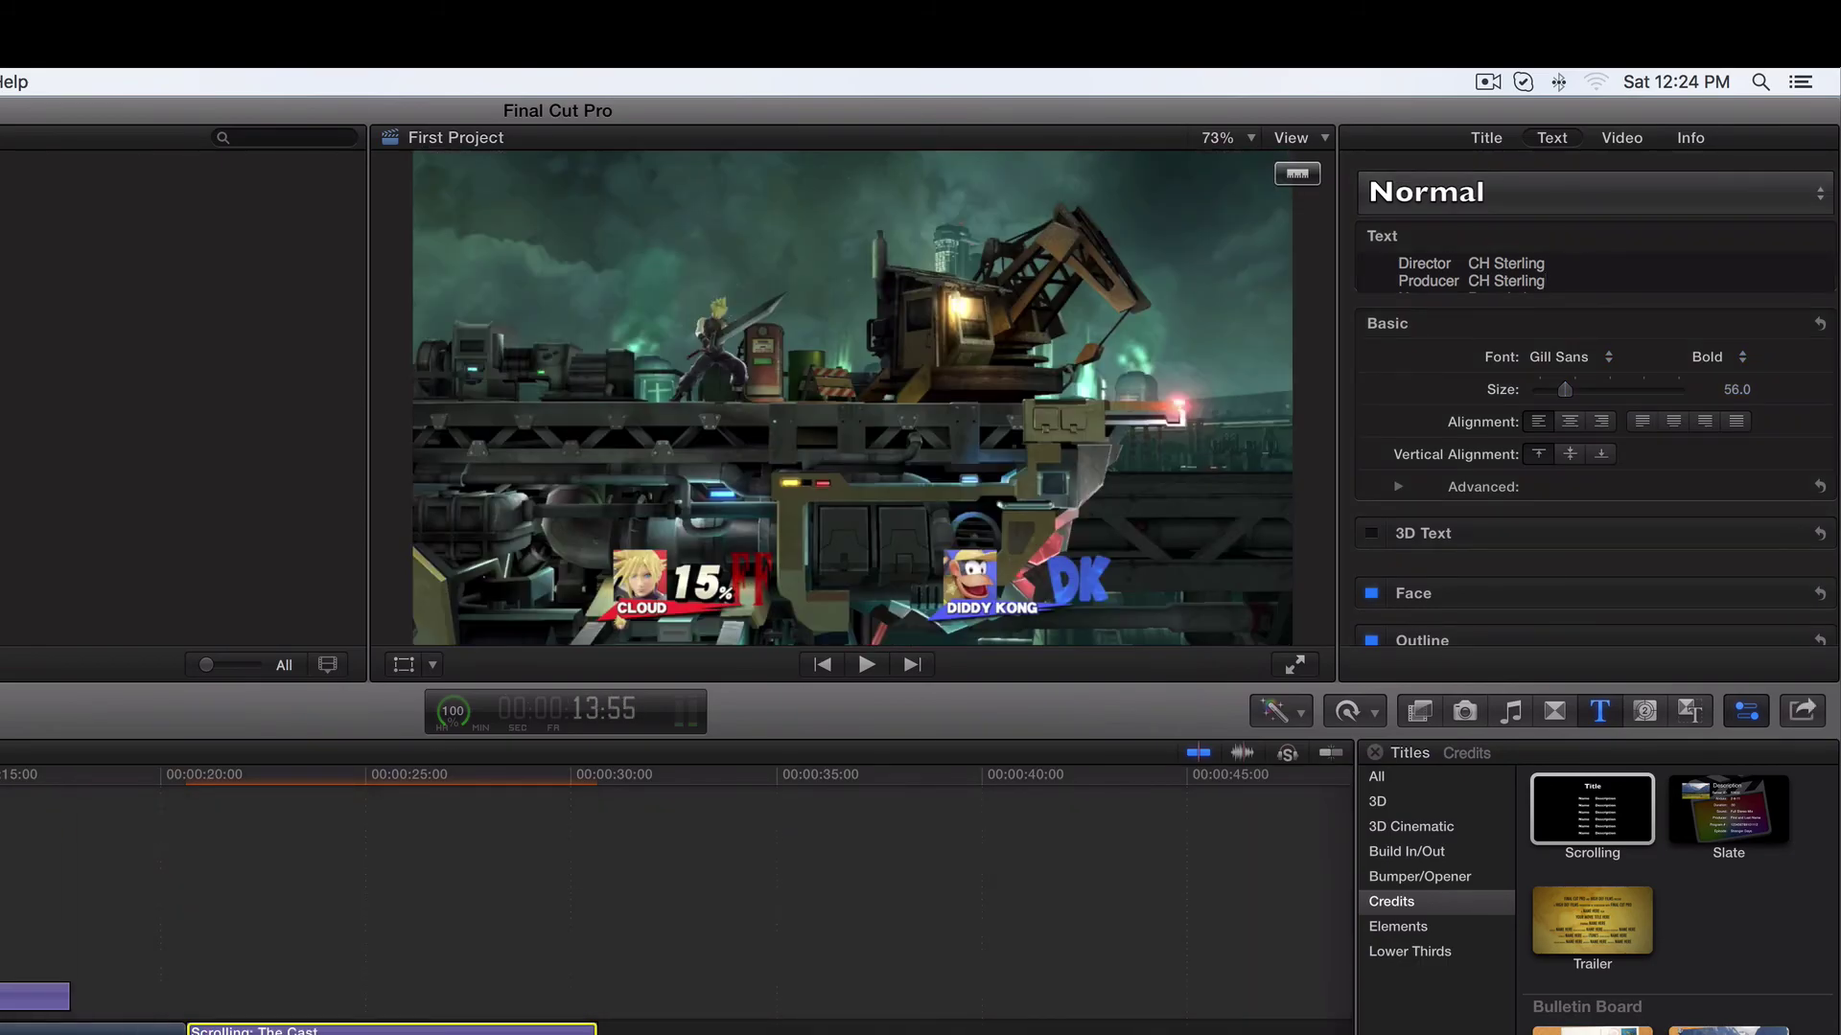
click(232, 802)
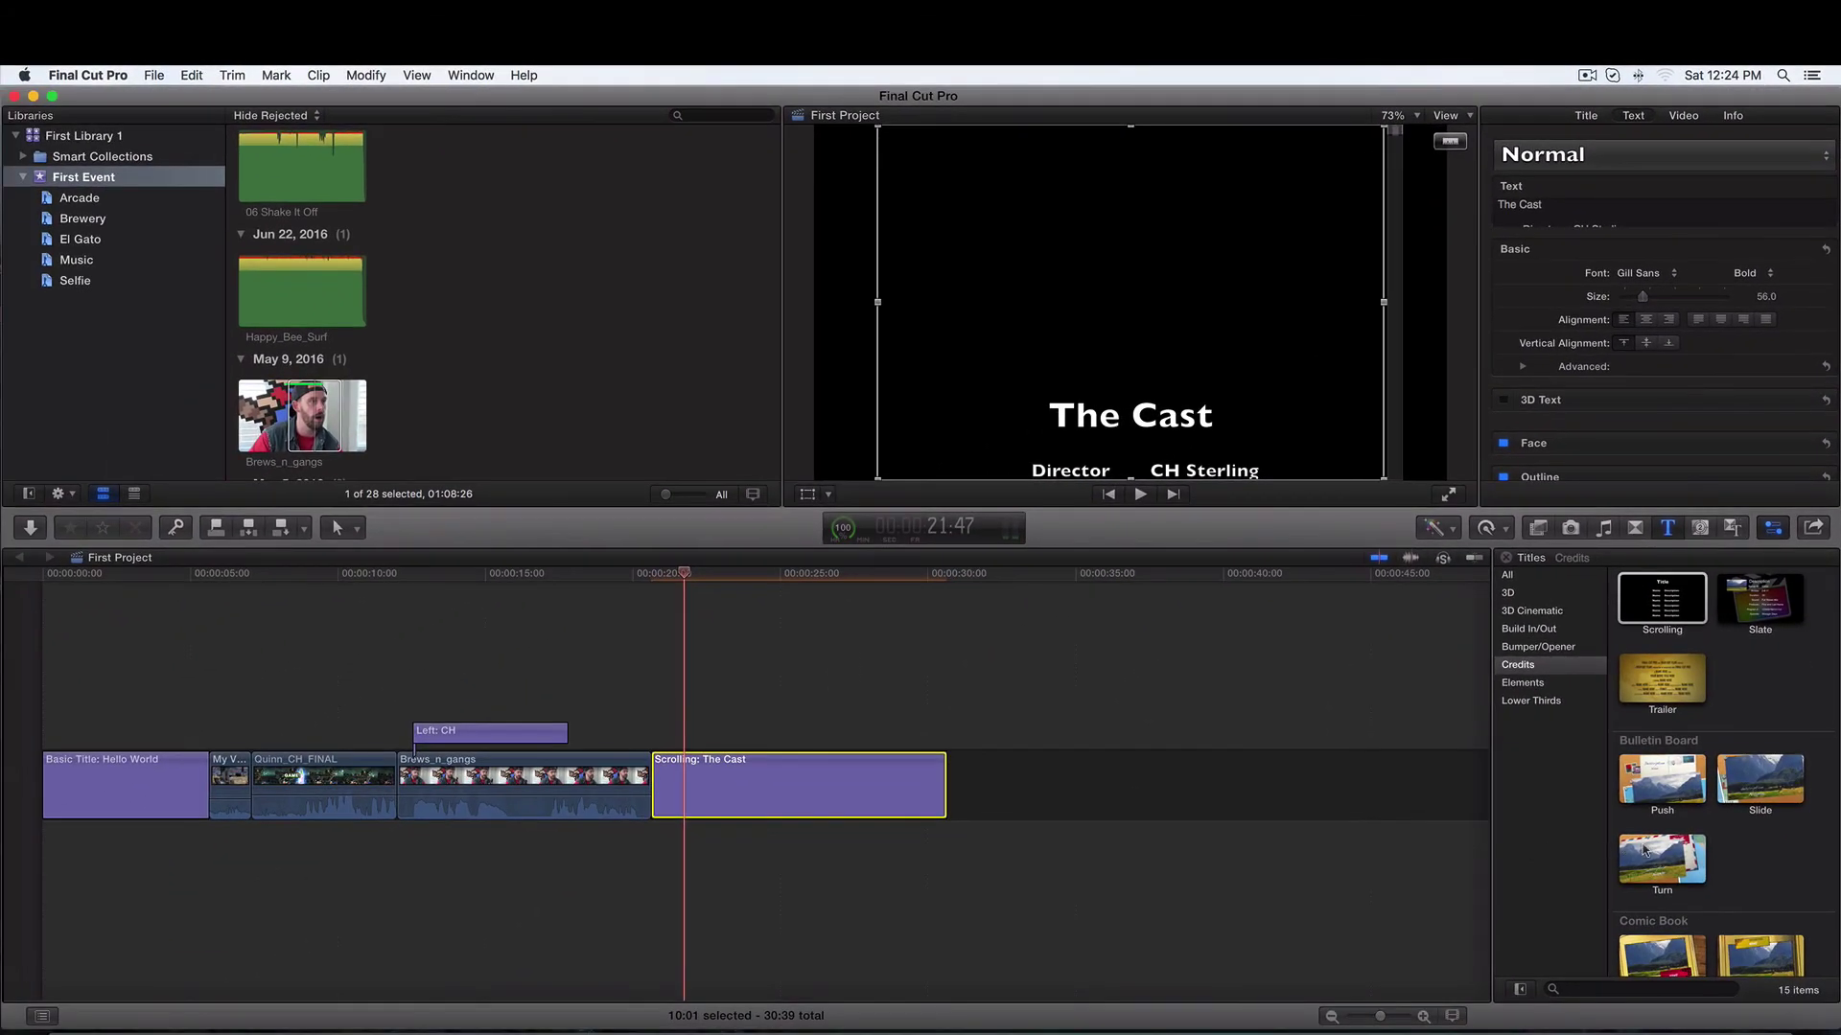
click(1654, 856)
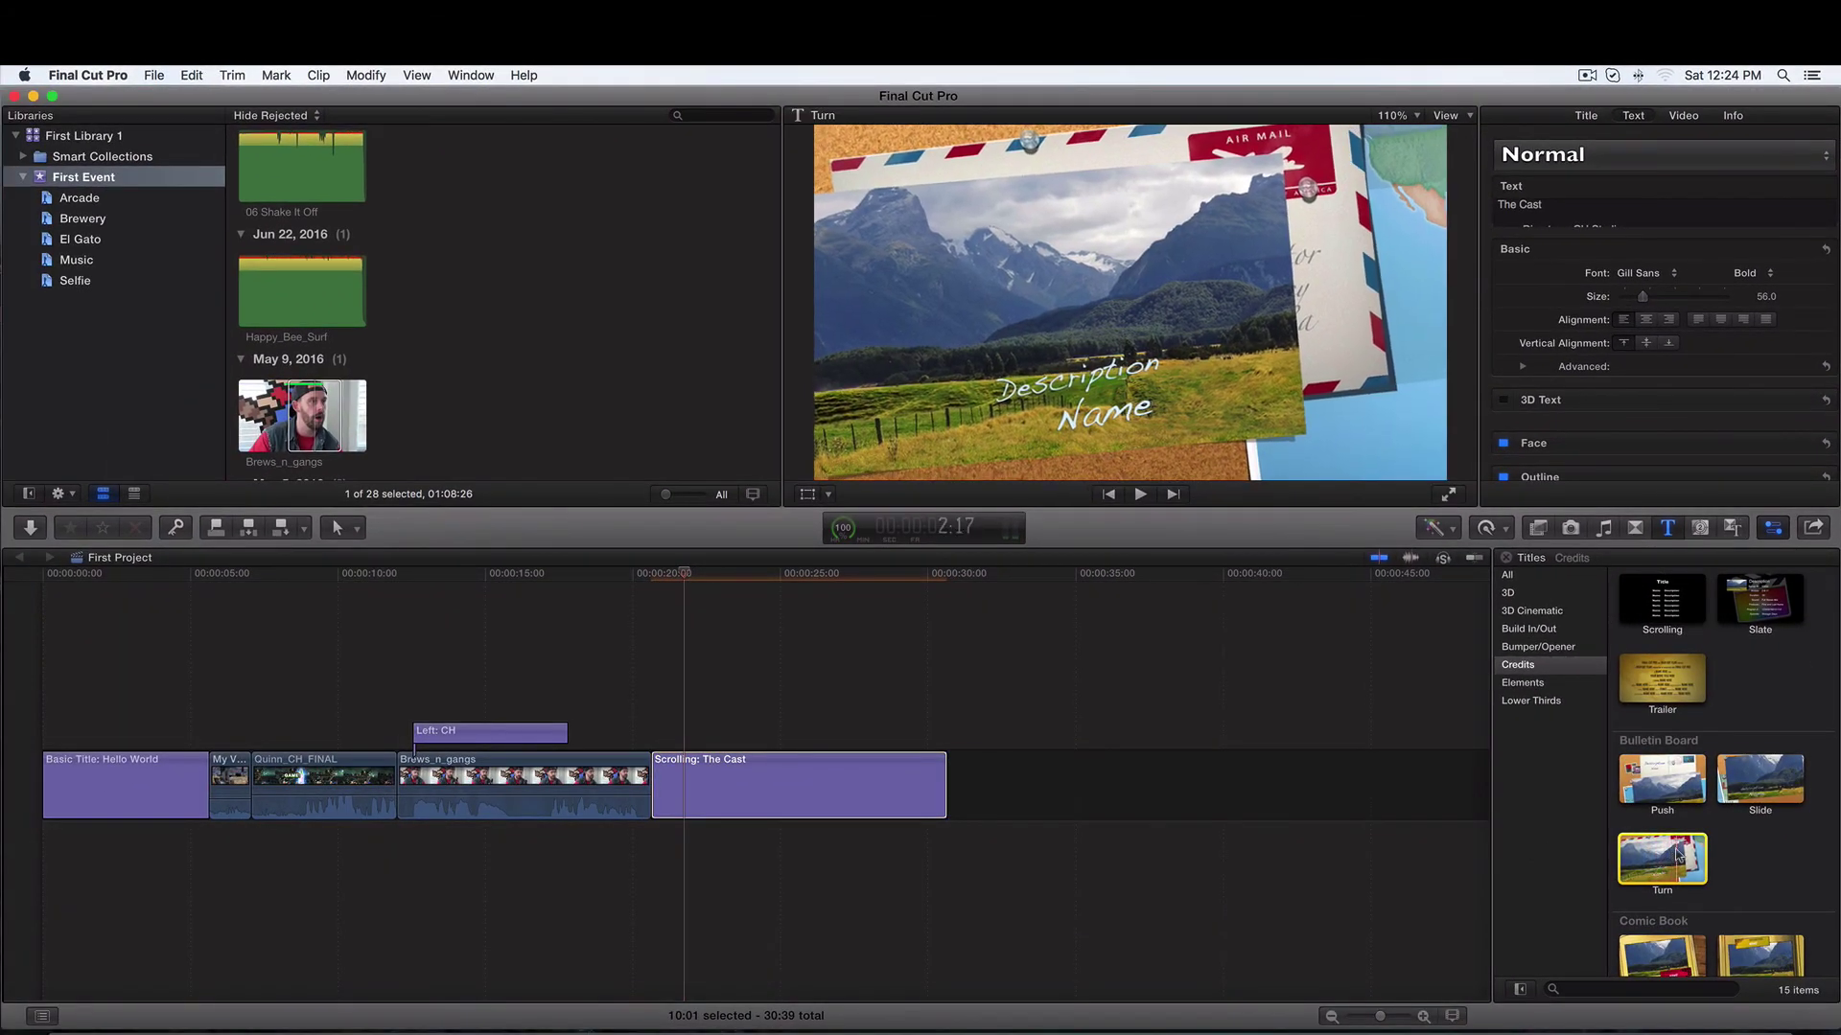
click(1650, 824)
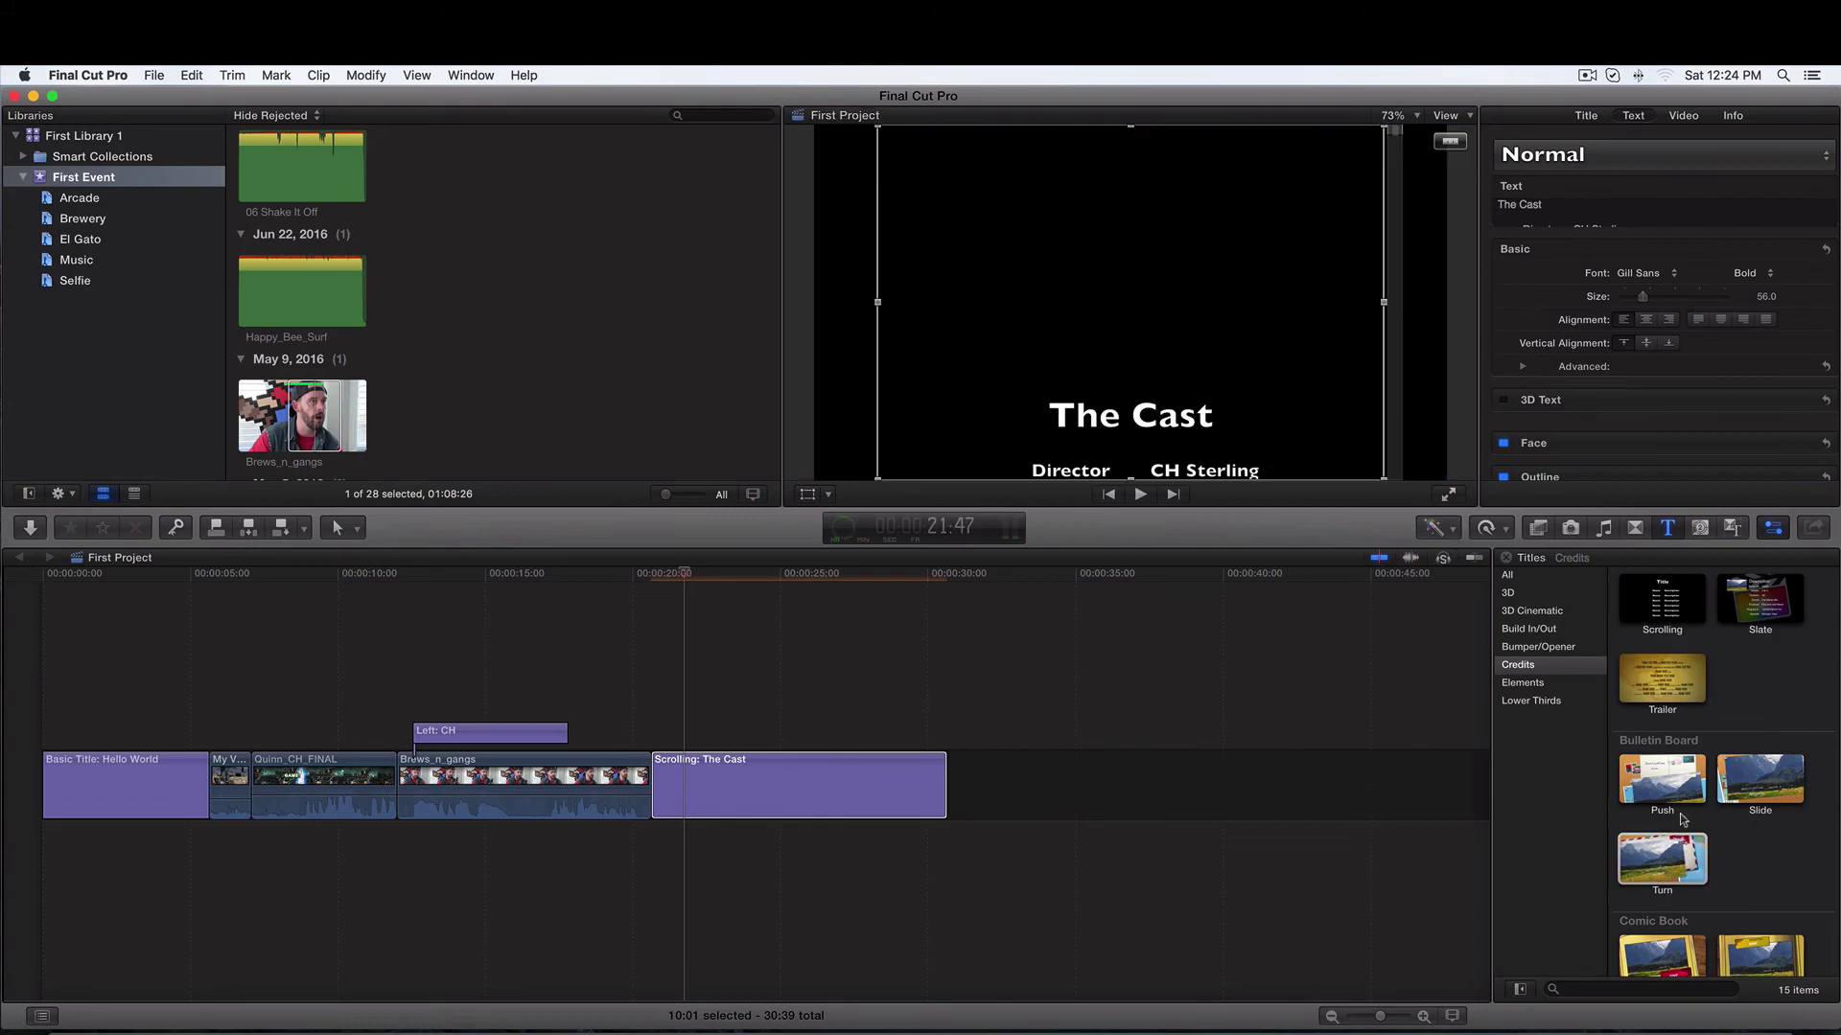
click(1641, 861)
scroll(1643, 861, down, 2)
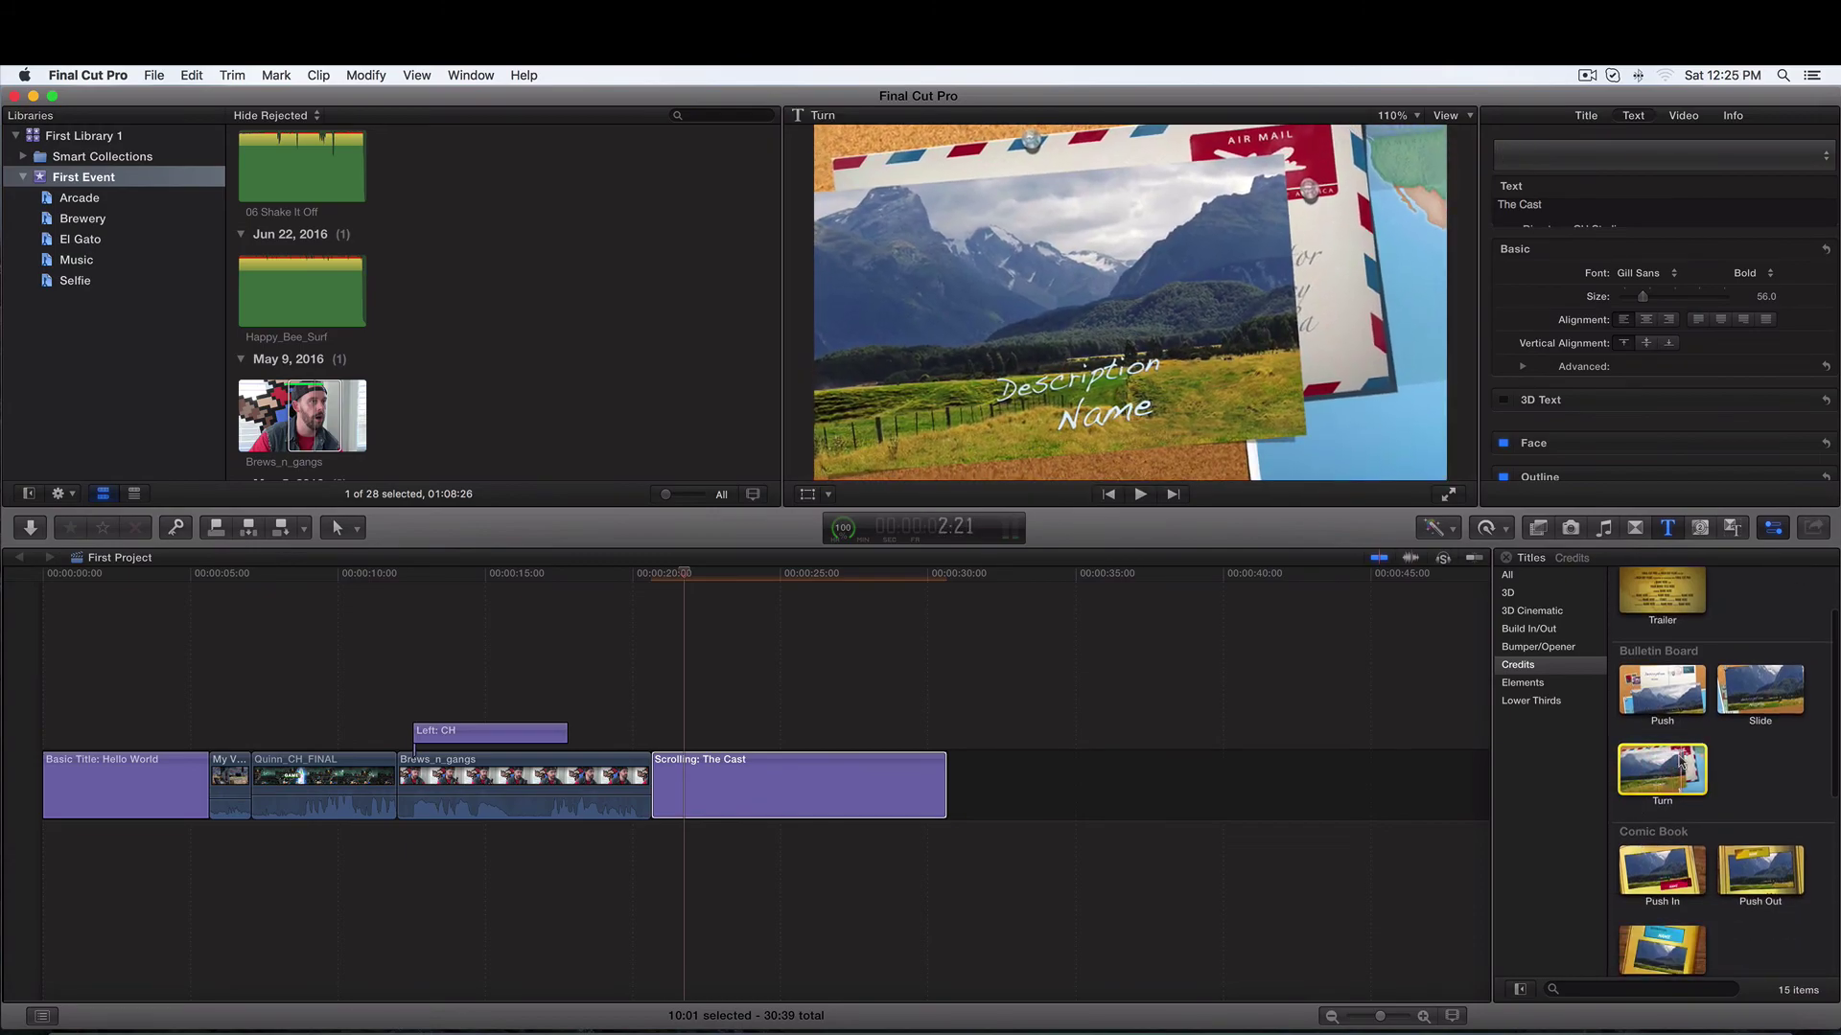
click(1657, 817)
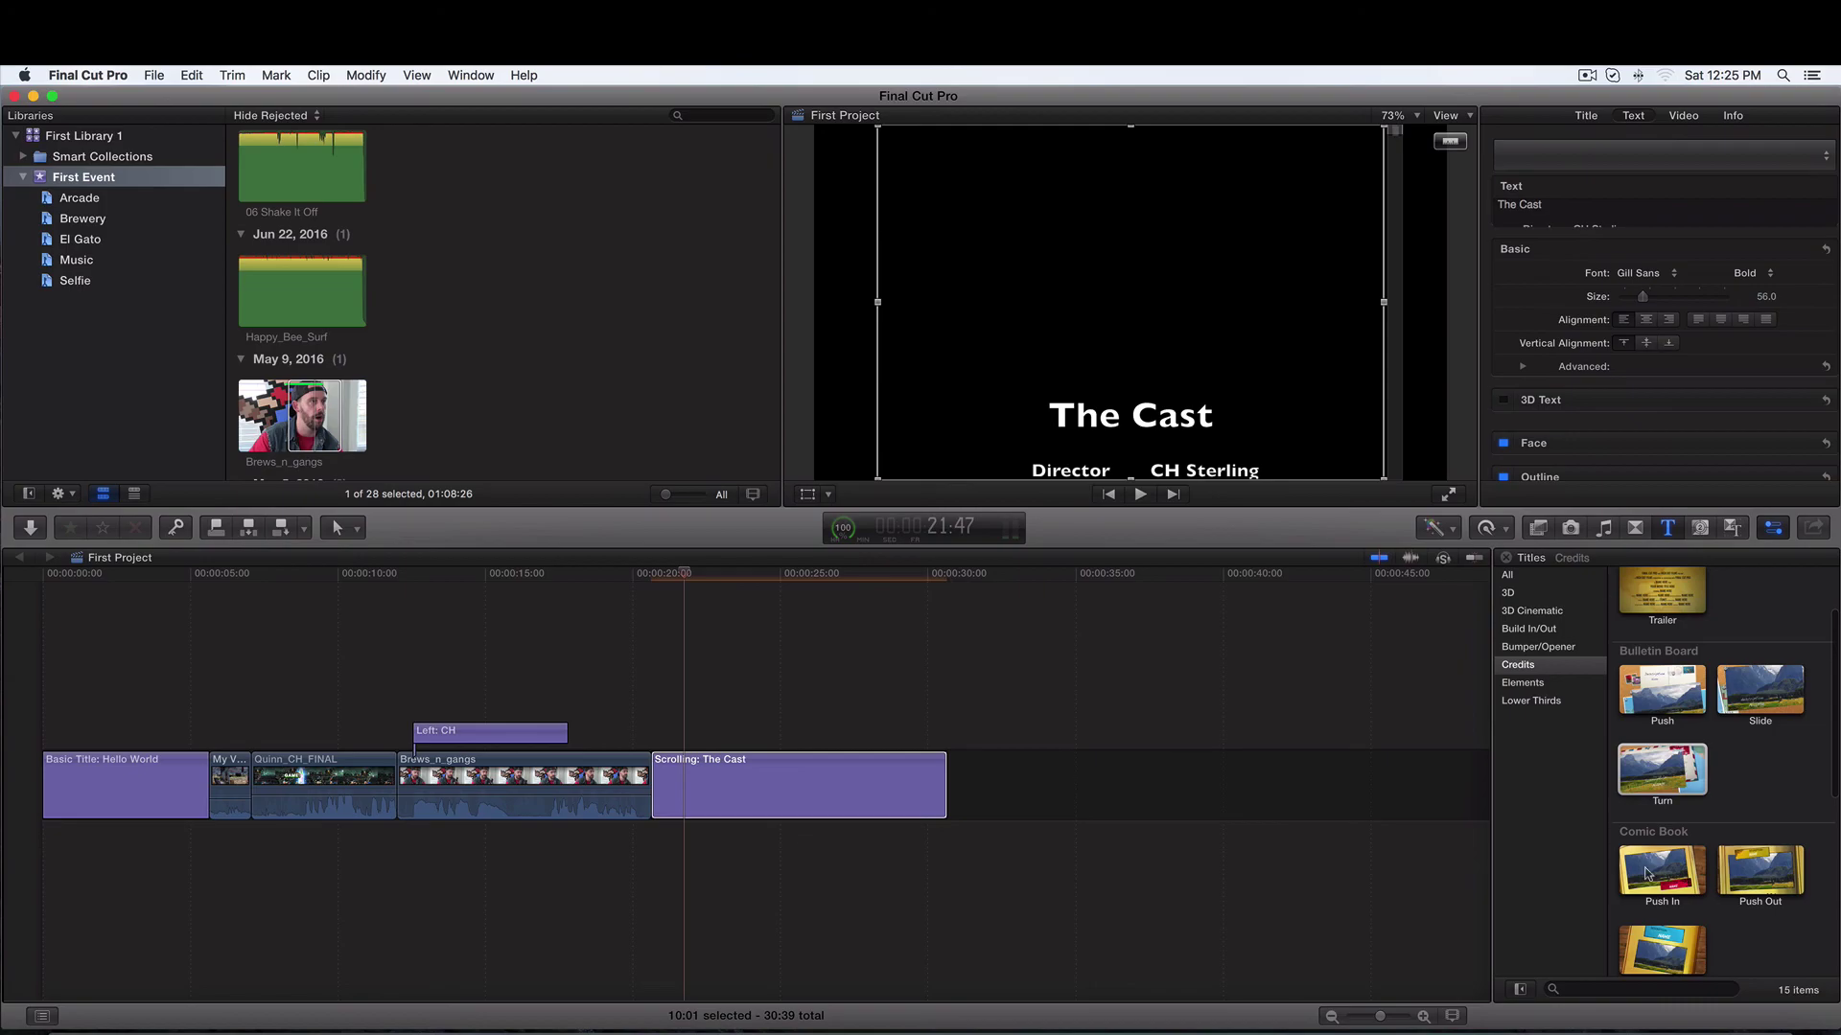
click(1647, 873)
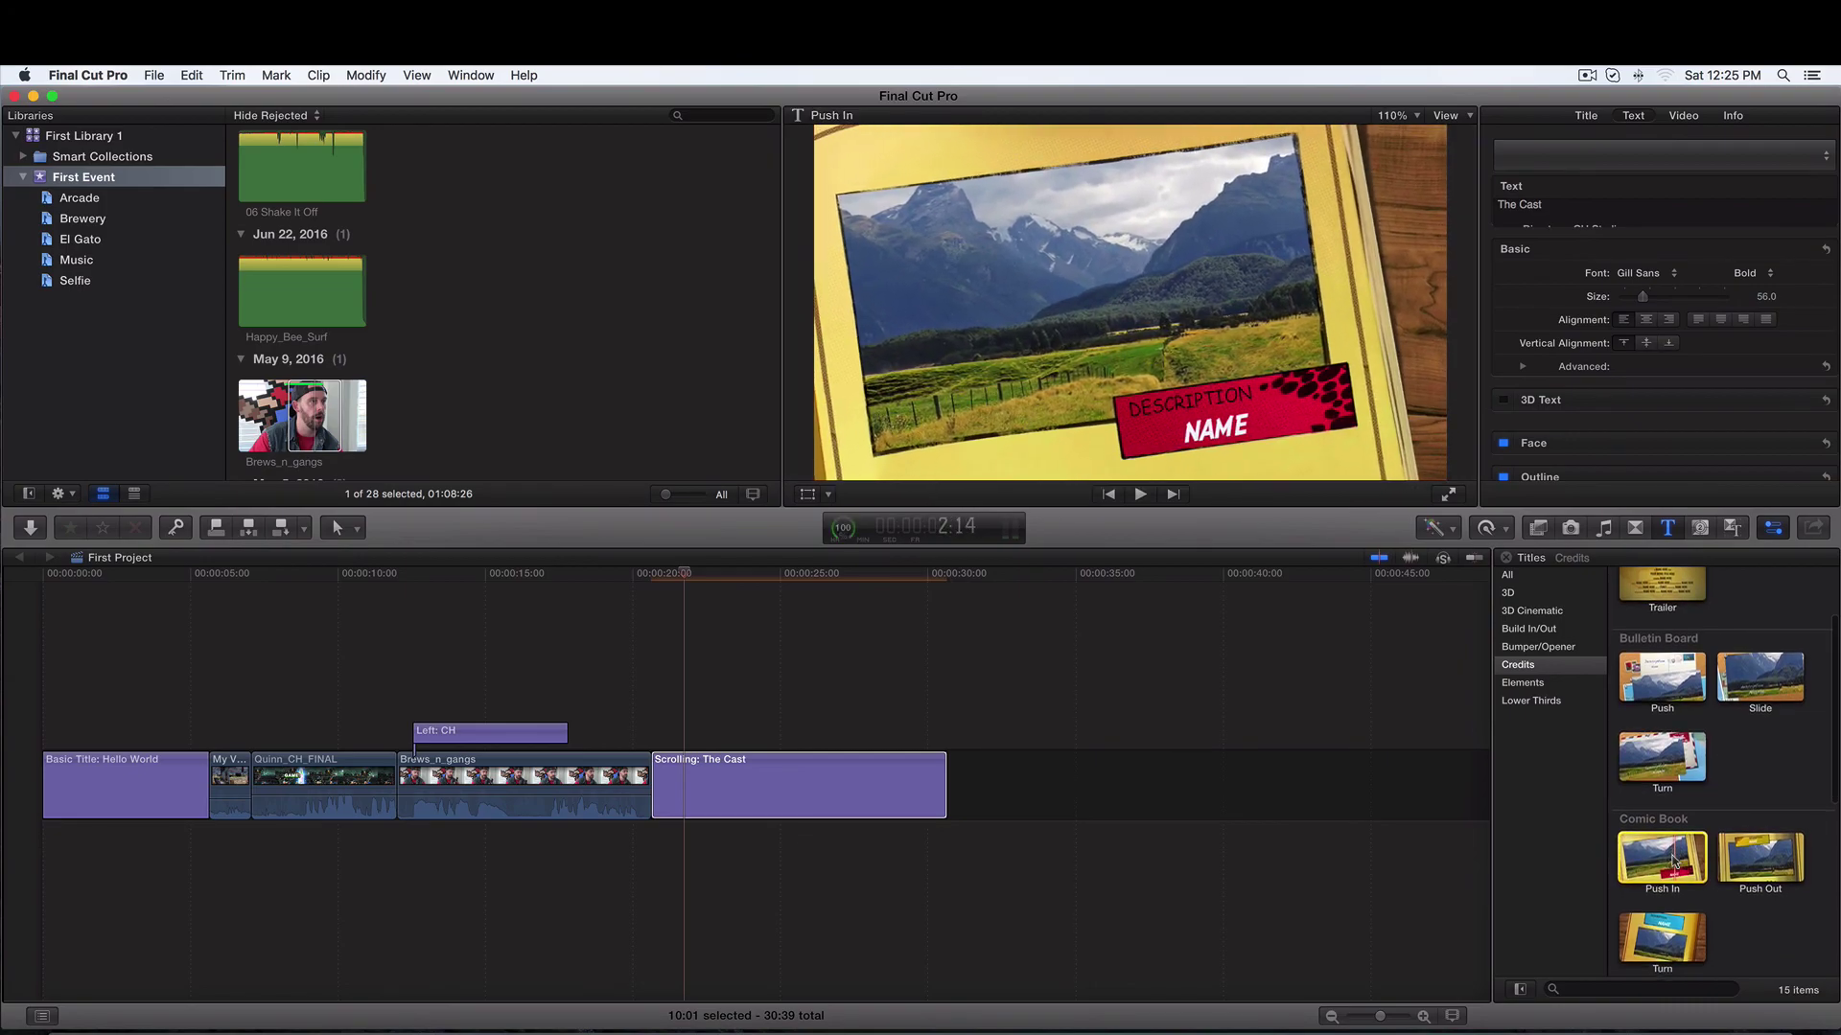
scroll(1656, 853, down, 1)
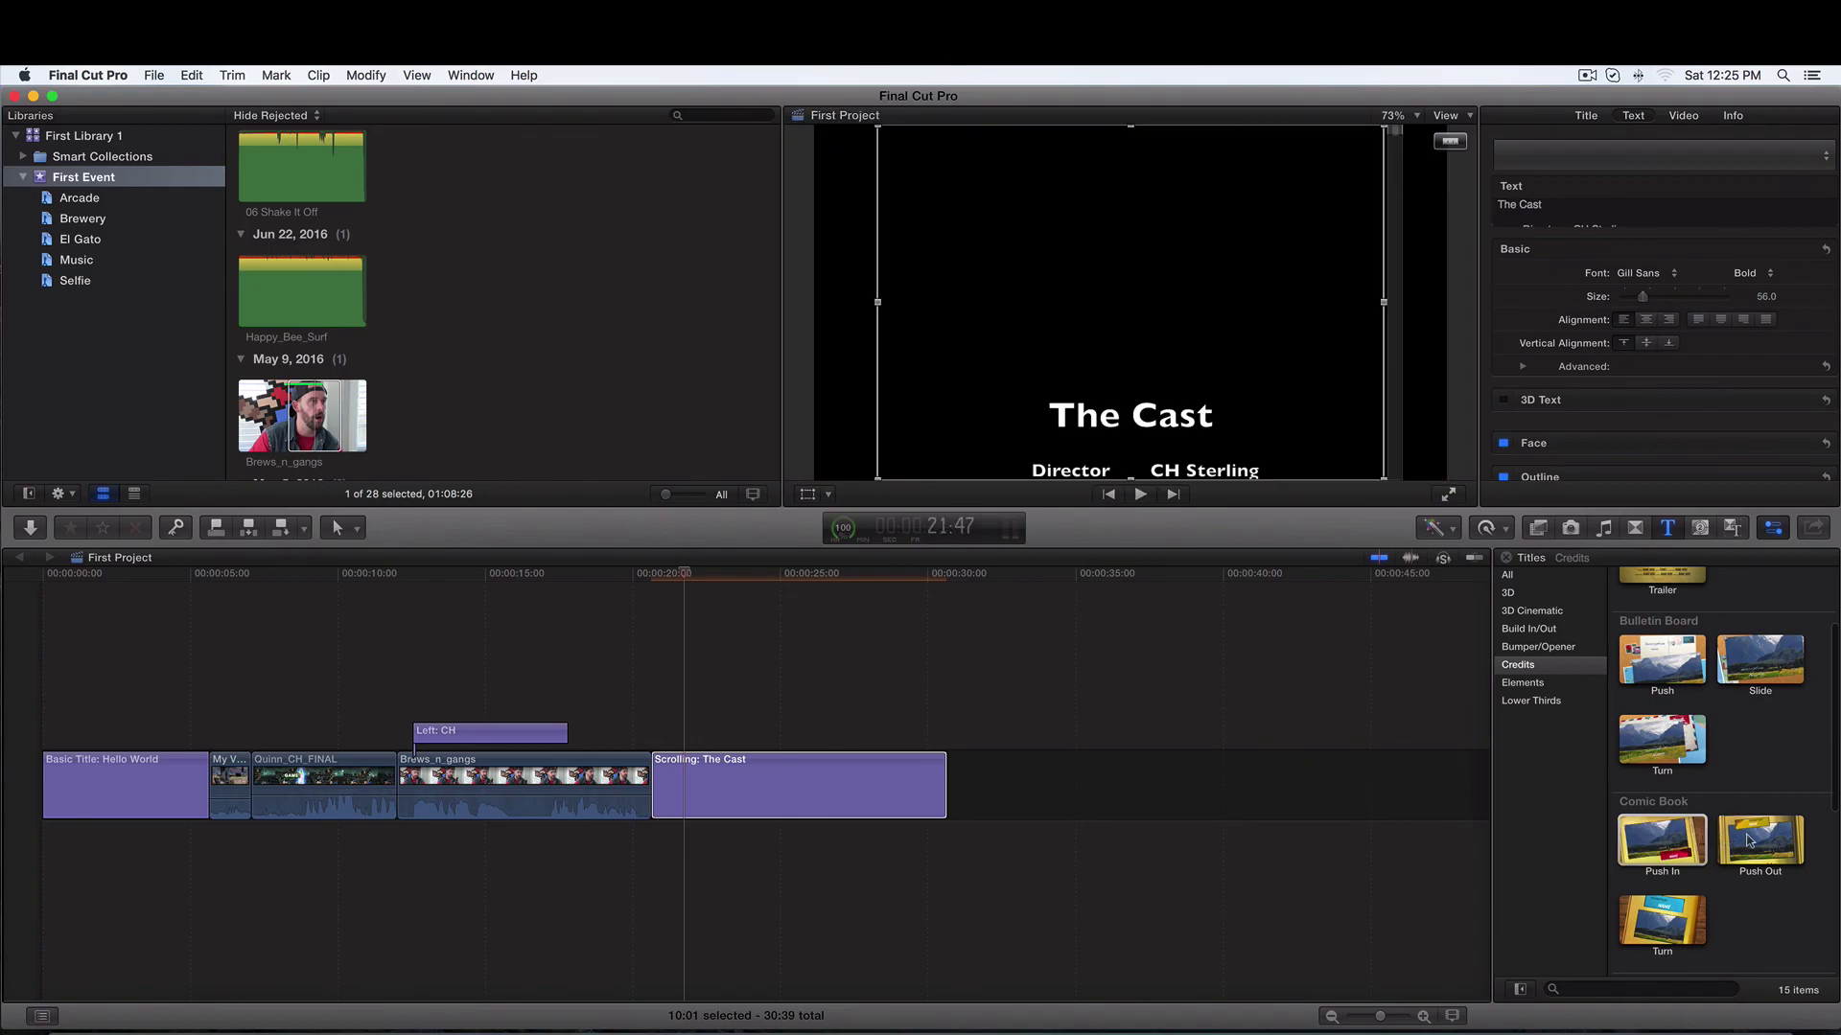
scroll(1654, 839, up, 4)
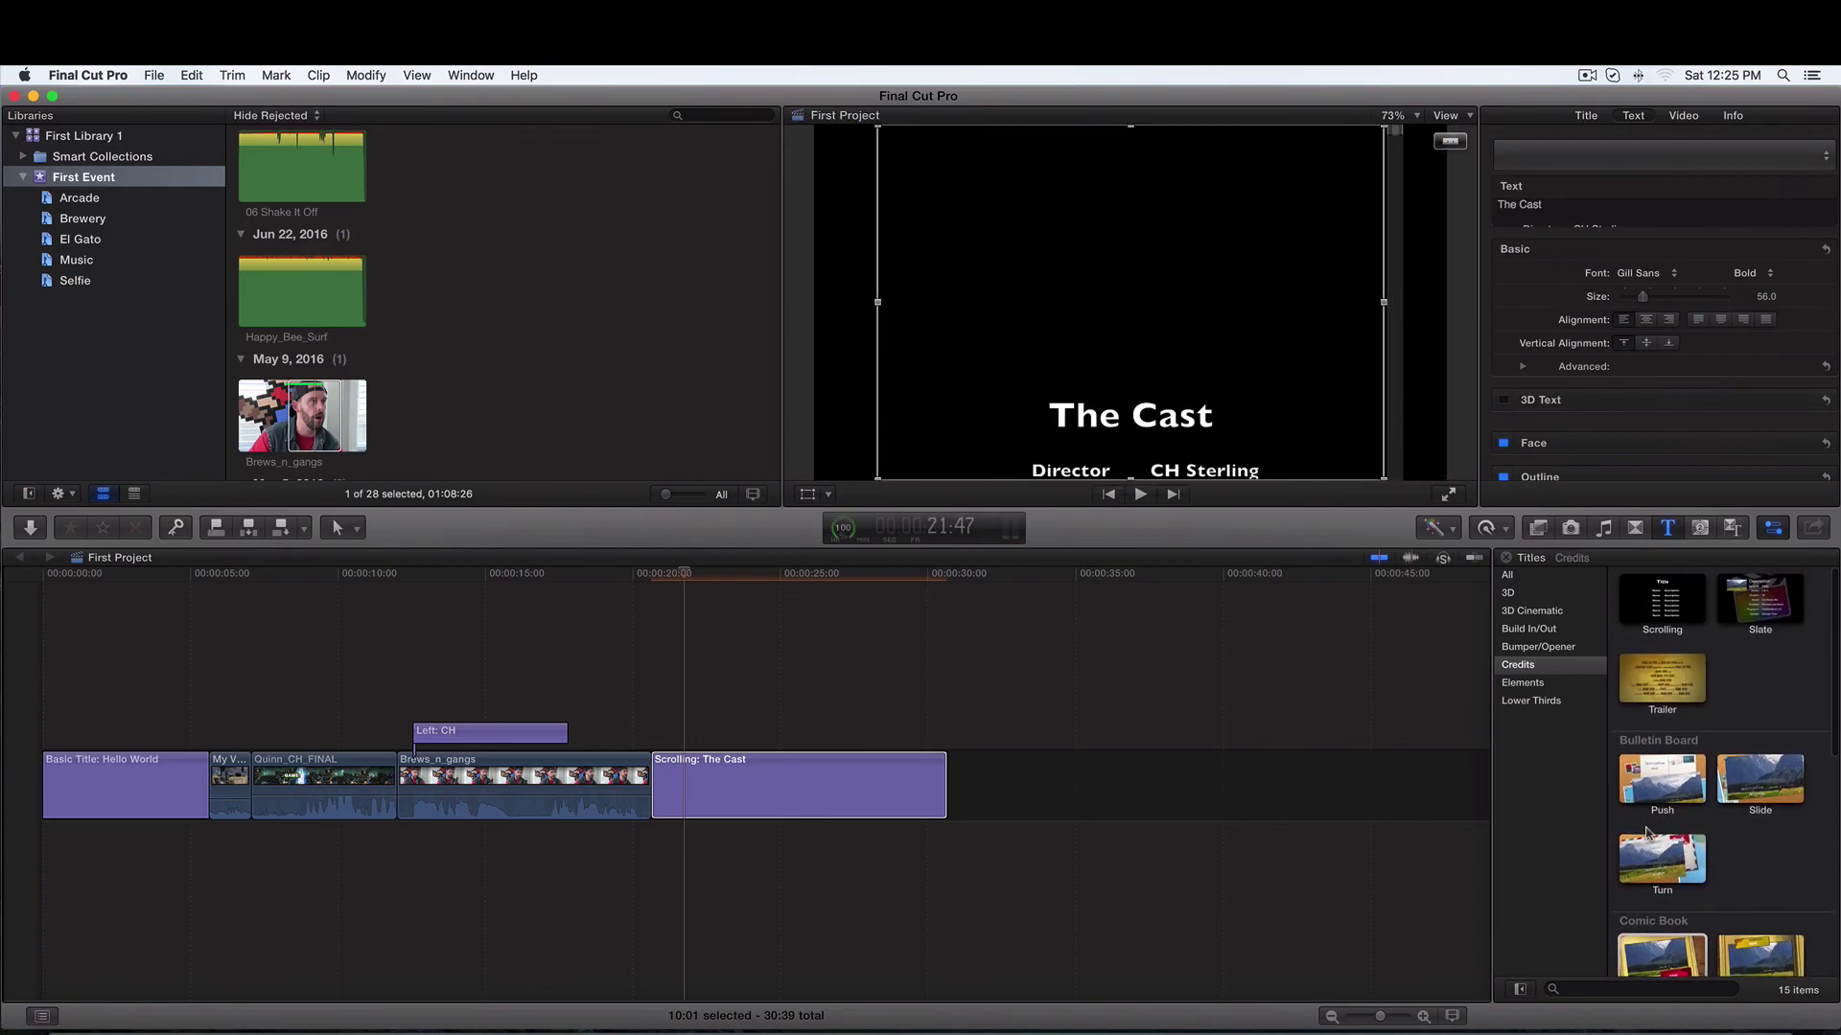